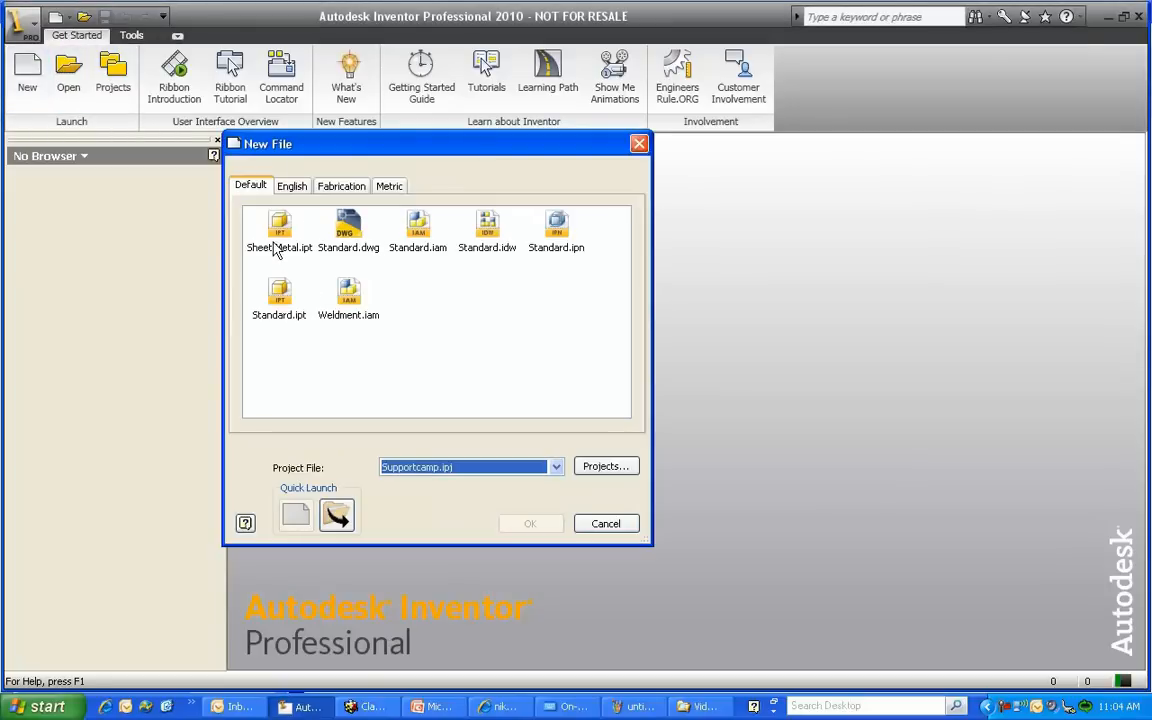
# Step: Create a new part from the Sheet Metal.ipt template and delete its empty default sketch
pyautogui.click(278, 245)
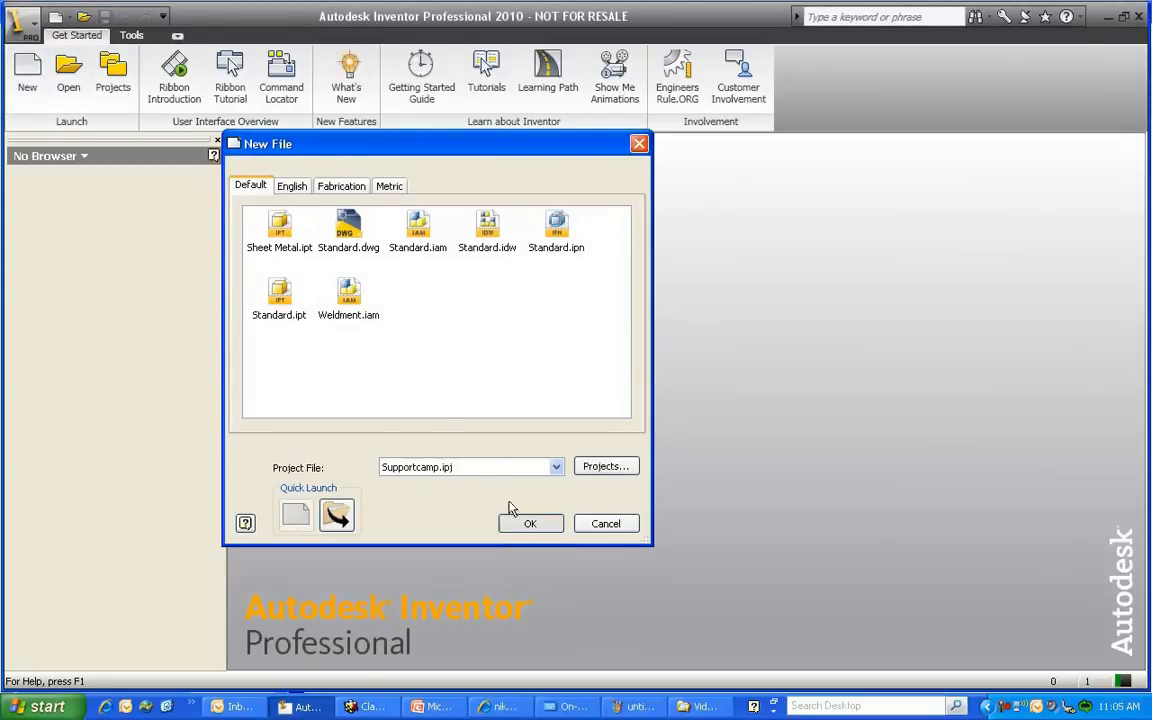
pyautogui.click(530, 523)
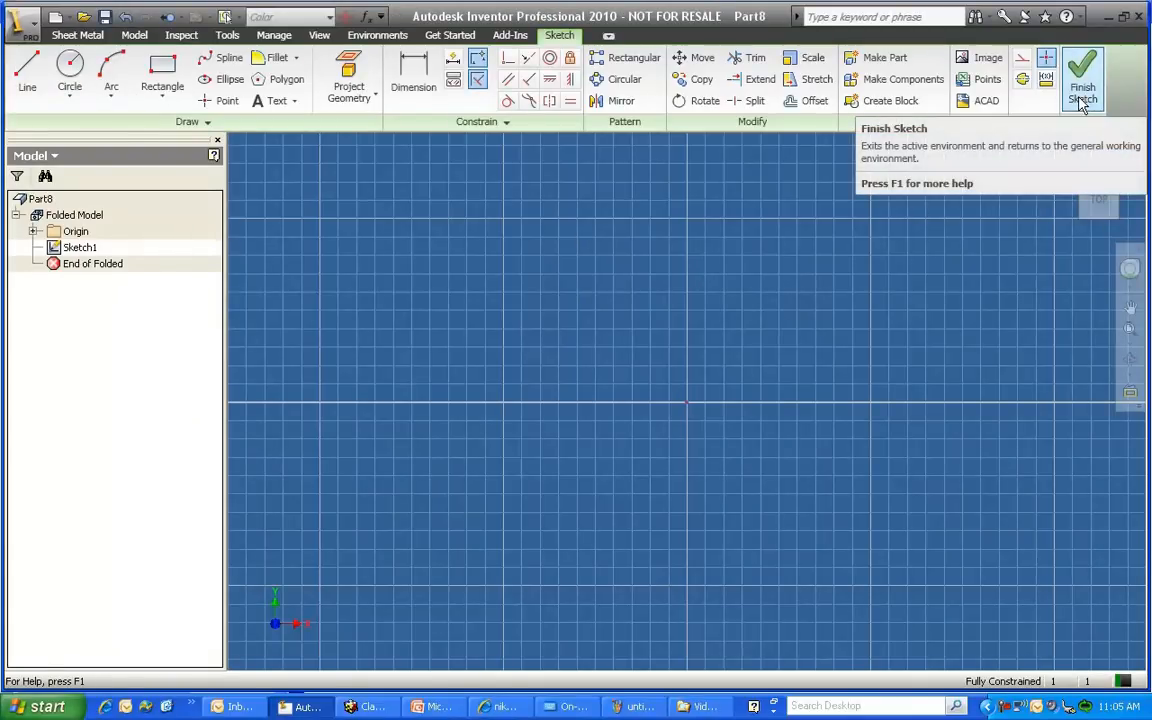
pyautogui.click(1085, 90)
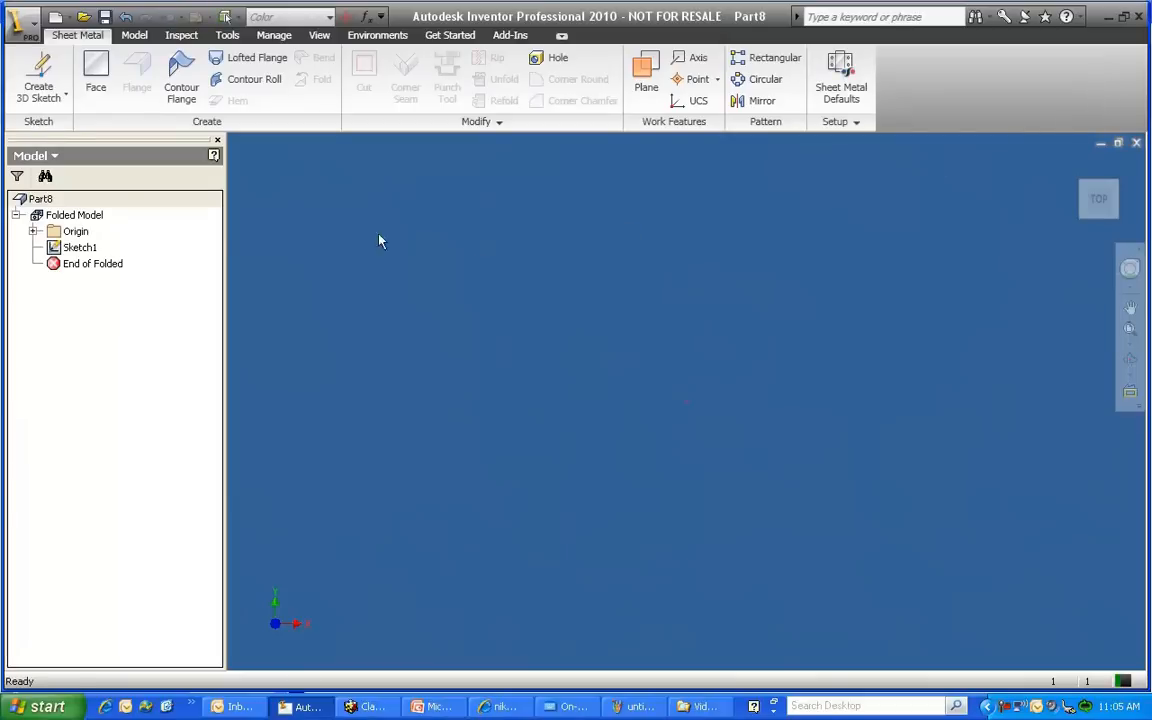
pyautogui.click(78, 247)
pyautogui.rightClick(78, 247)
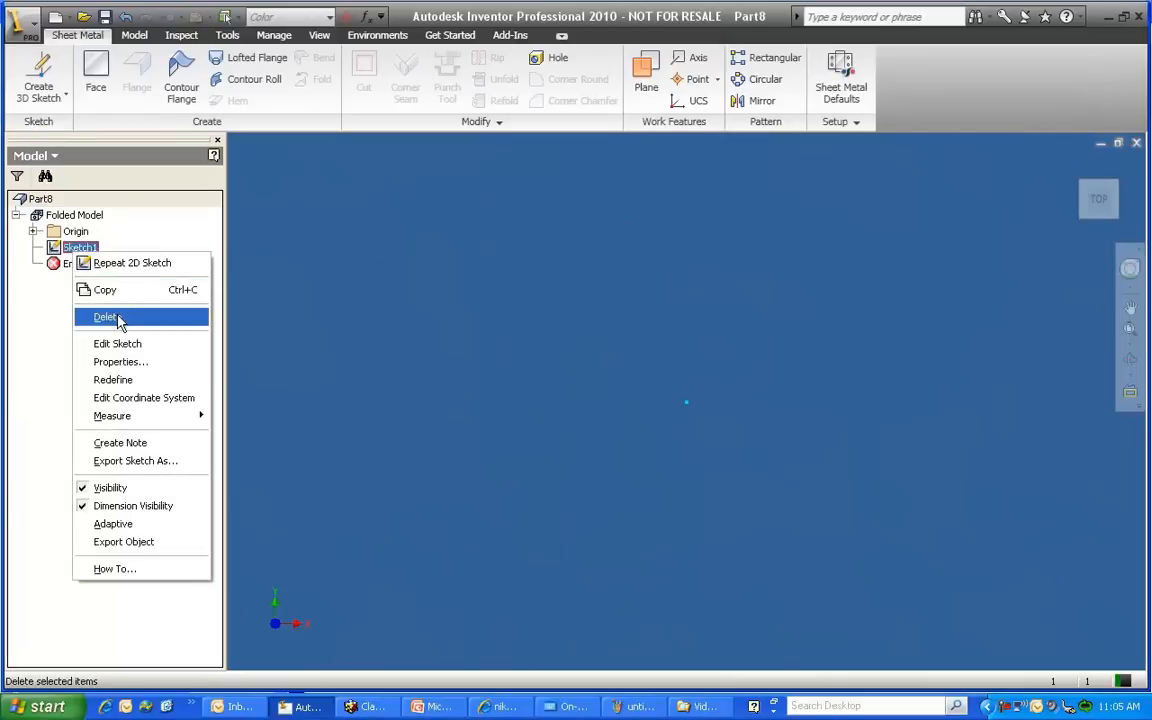
pyautogui.click(112, 319)
# Step: Create a 3D sketch and draw a line in it from 0, 0, 0 to 100, 0, 0 using precise coordinates
pyautogui.click(40, 76)
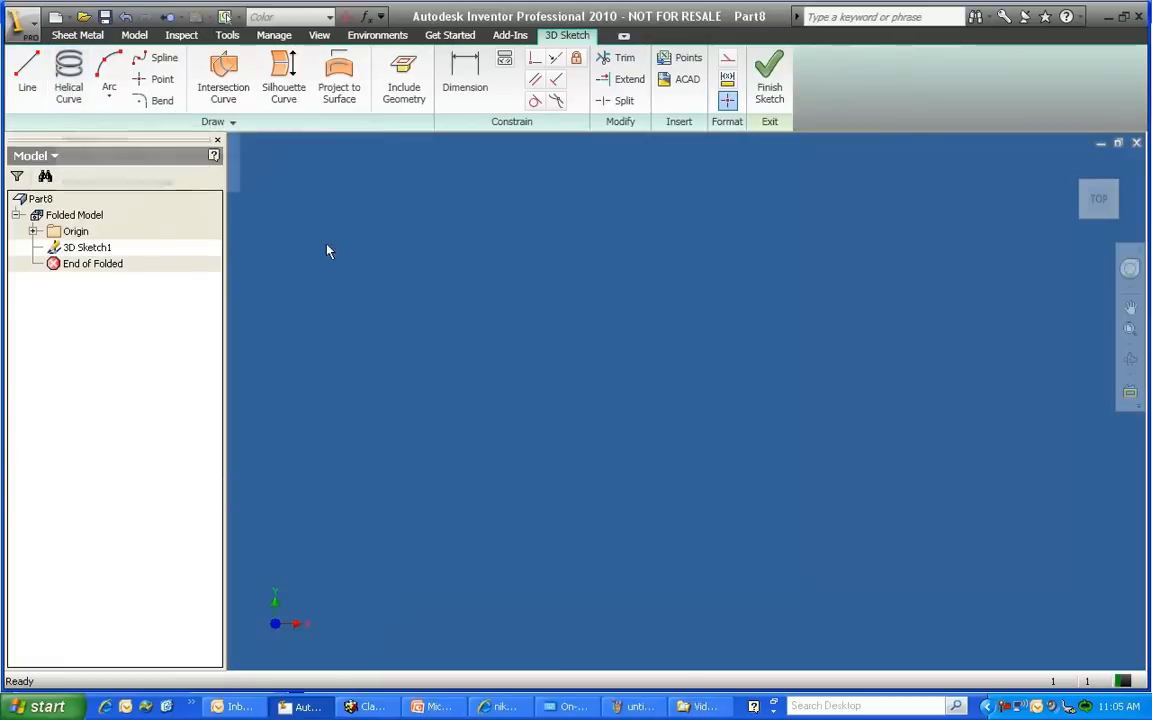
pyautogui.click(28, 80)
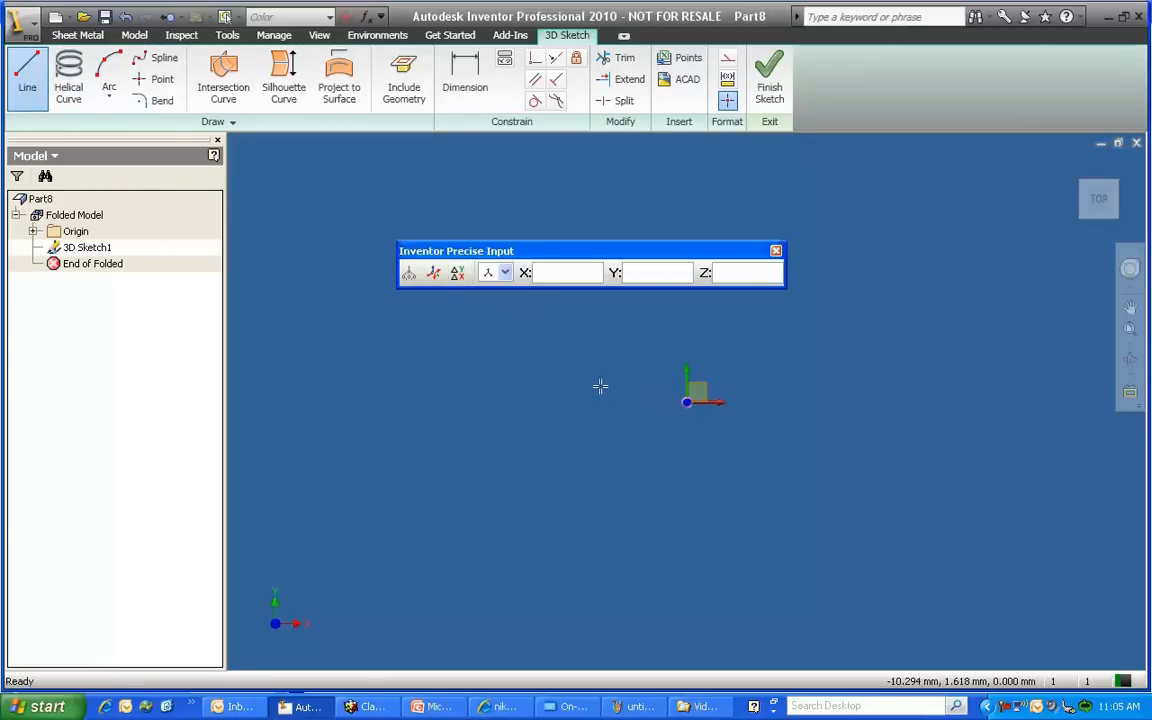
pyautogui.write('0')
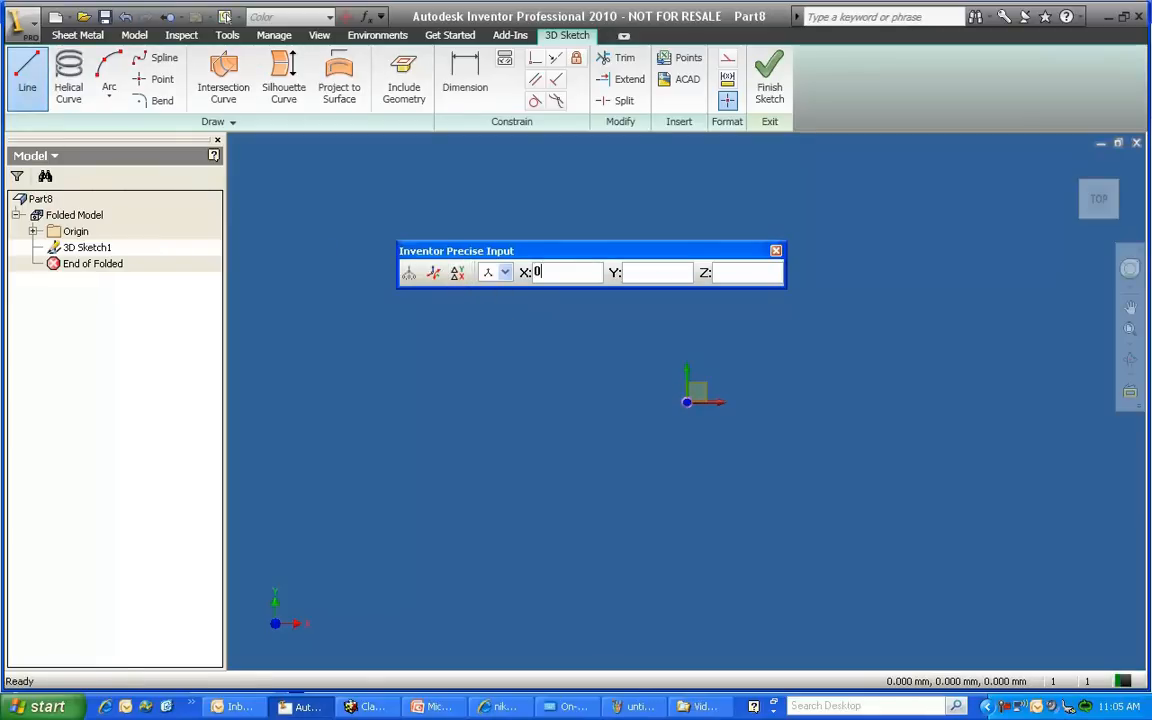
pyautogui.write('00')
pyautogui.press('Return')
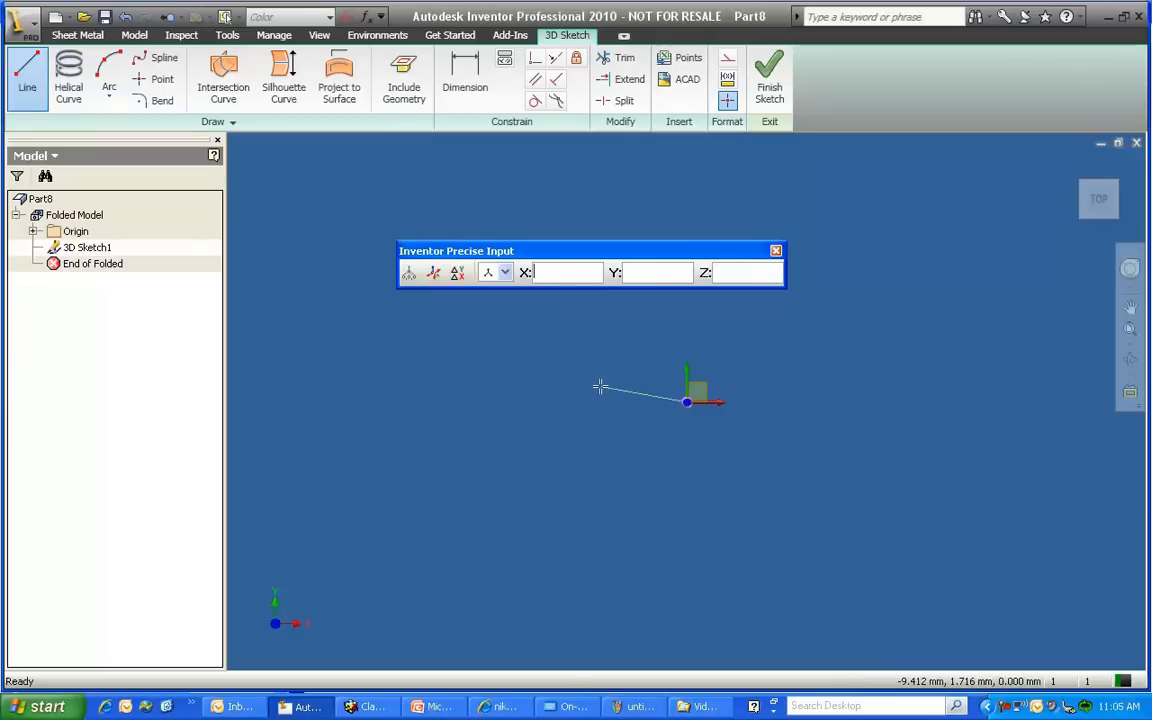
pyautogui.write('10')
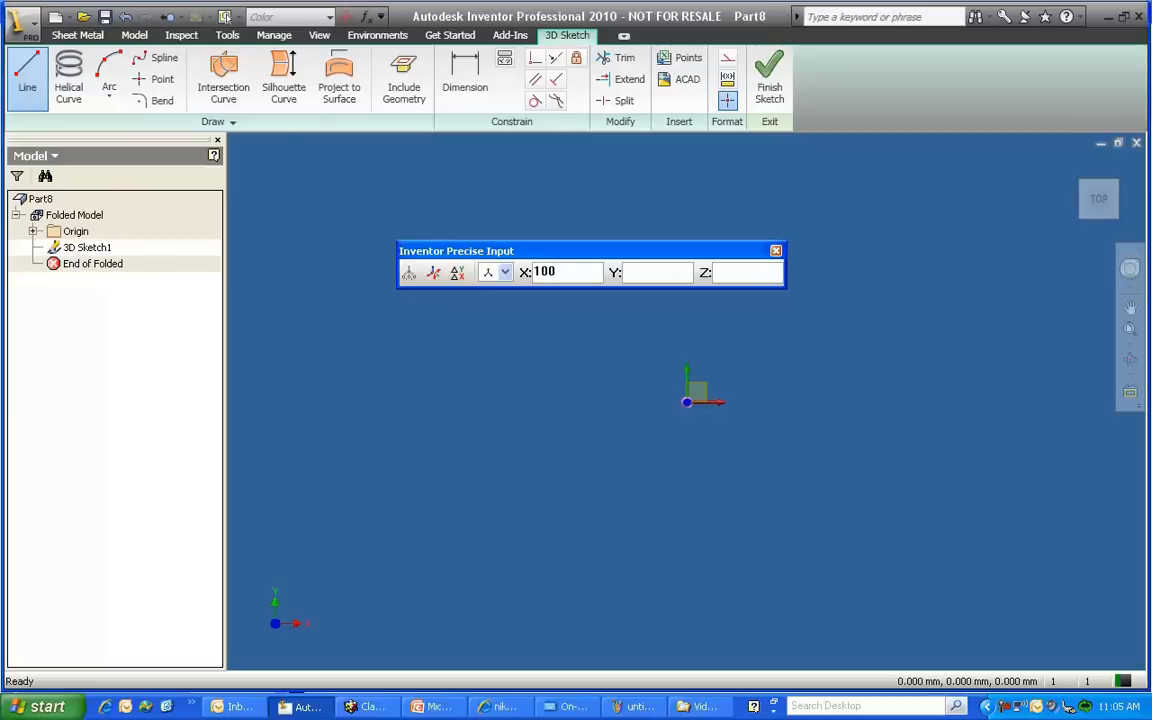
pyautogui.write('0')
pyautogui.press('Tab')
pyautogui.write('0')
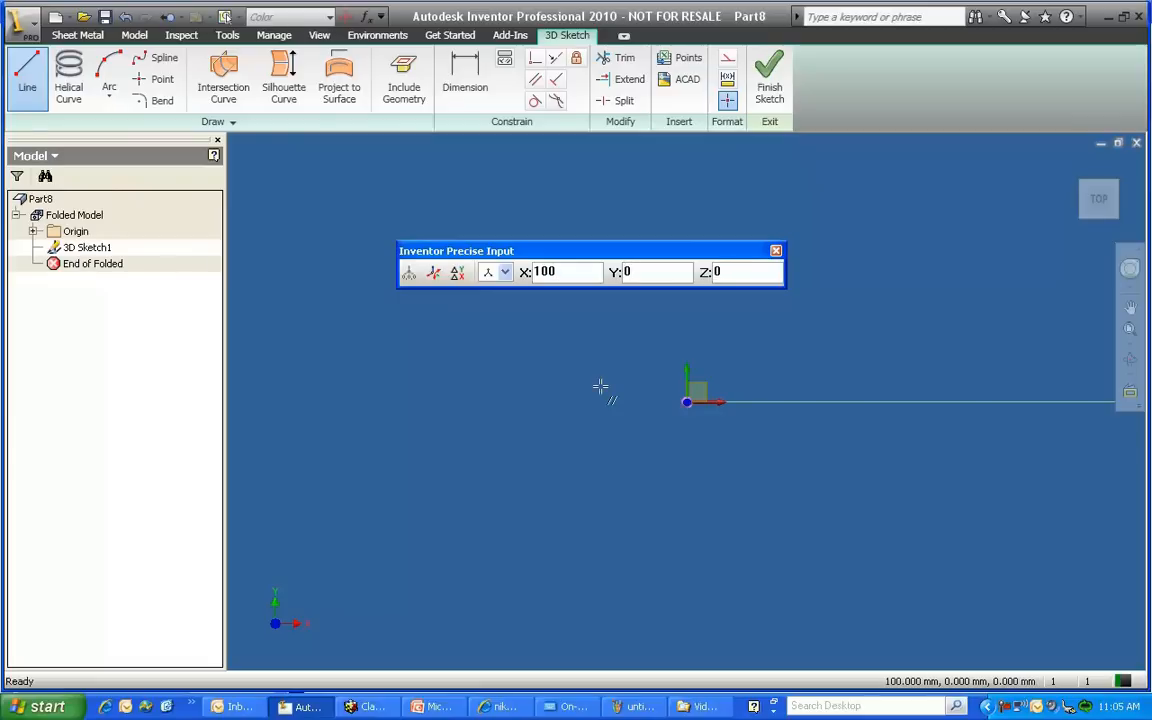
pyautogui.press('Return')
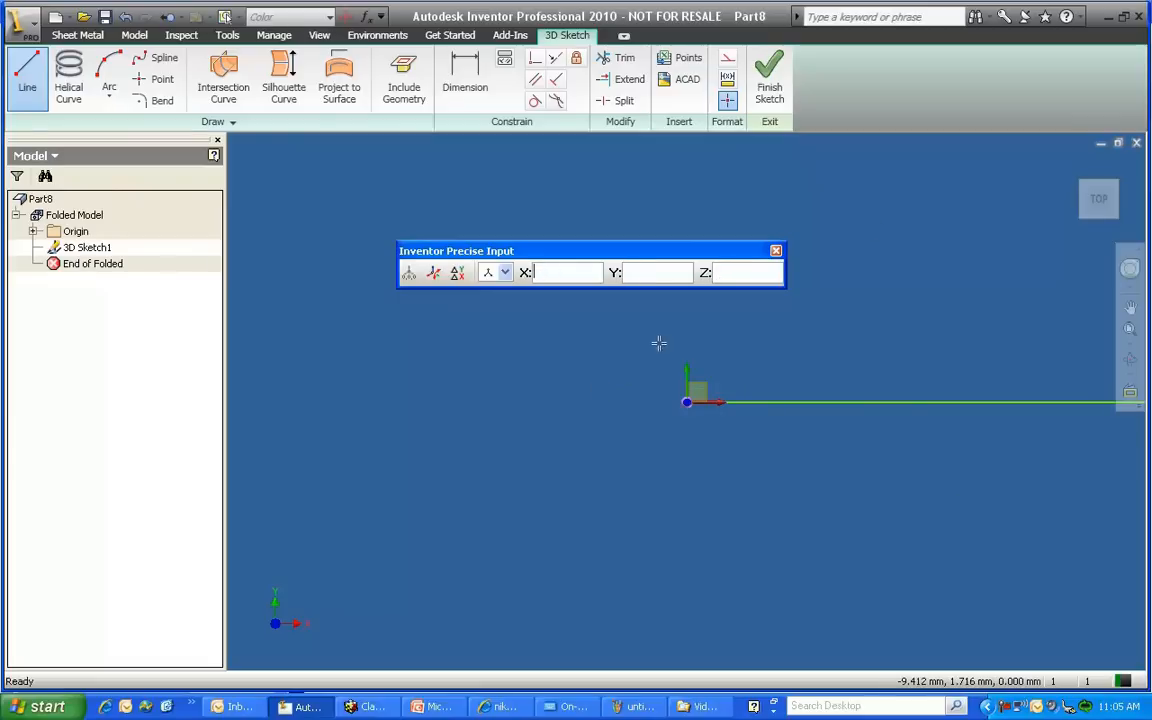
pyautogui.click(776, 250)
pyautogui.scroll(3, 793, 302)
pyautogui.moveTo(795, 303); pyautogui.dragTo(547, 361, button='middle')
pyautogui.scroll(3, 533, 338)
pyautogui.click(25, 96)
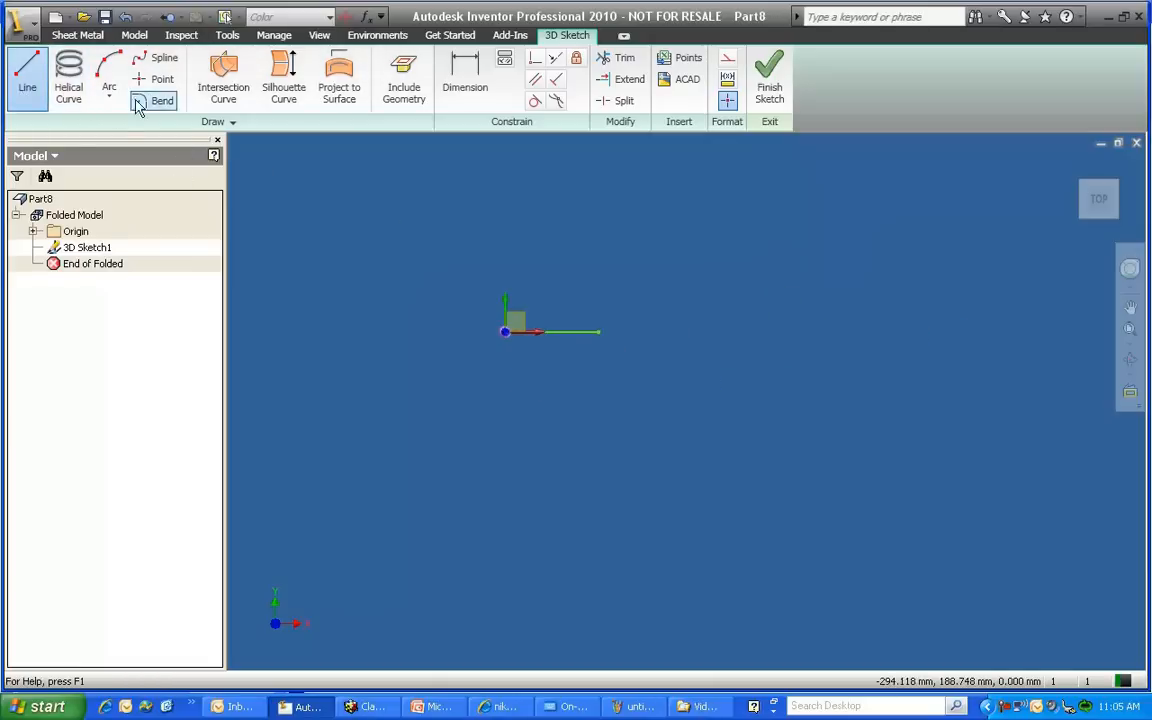
pyautogui.moveTo(506, 267); pyautogui.dragTo(609, 303, button='middle')
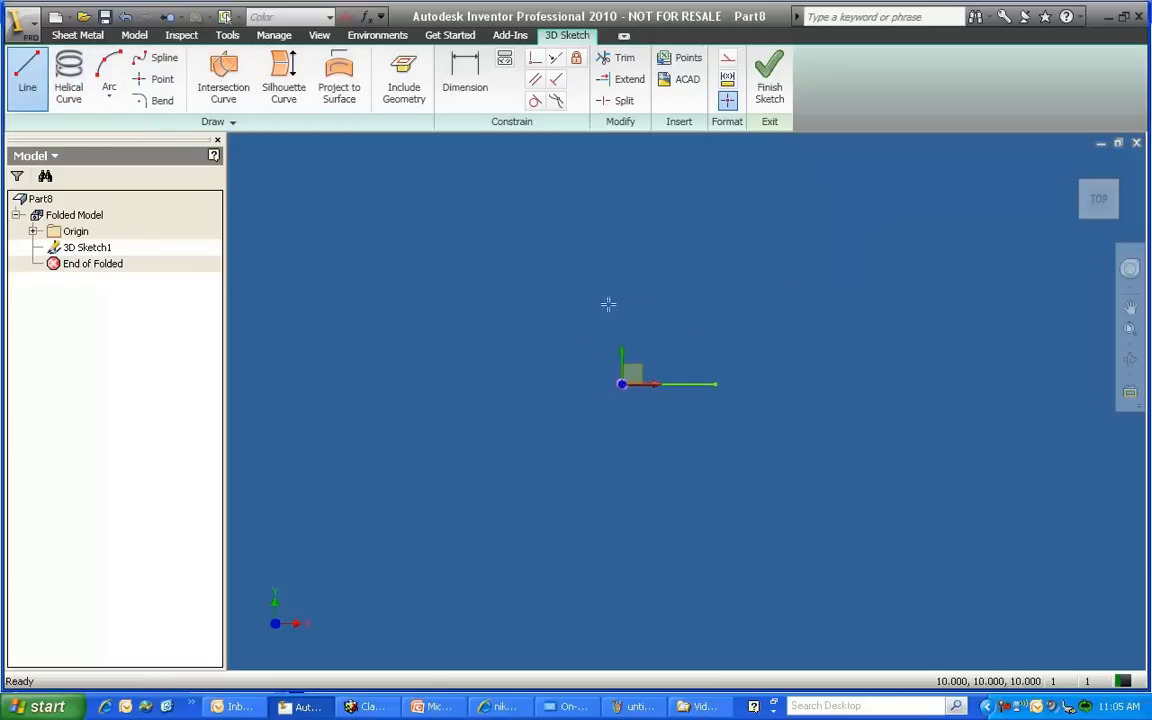
# Step: Start a Helical Curve of type Spiral, using the line's origin end and far end as its axis
pyautogui.click(70, 82)
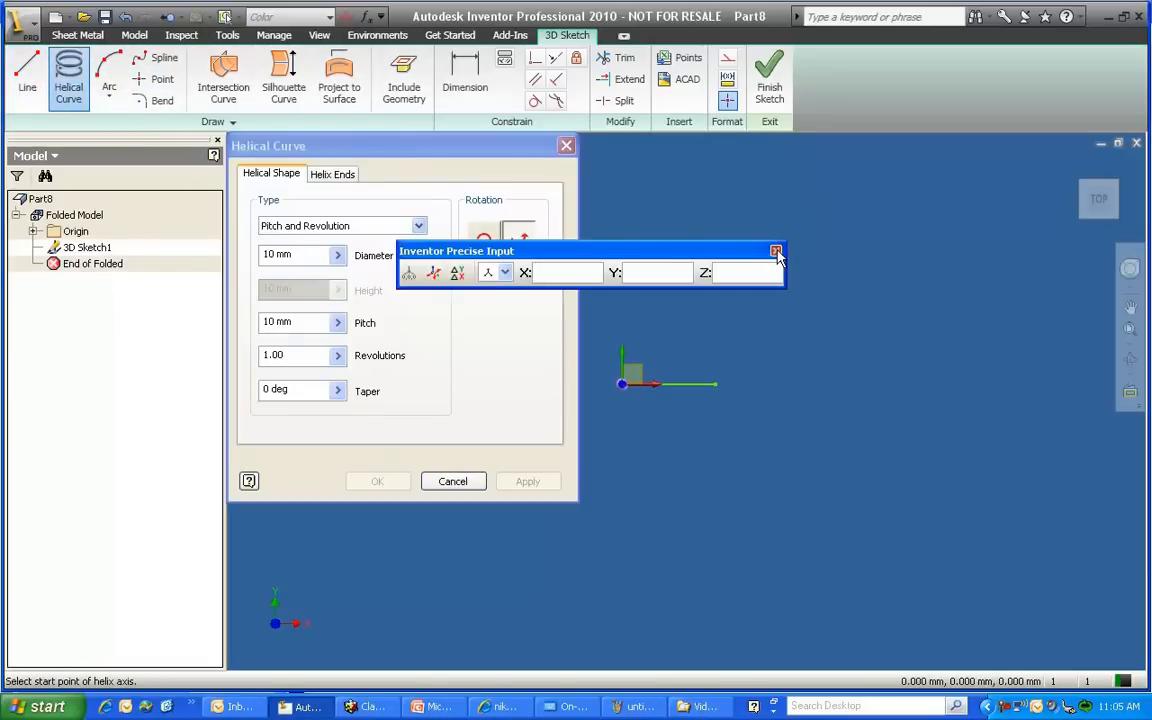
pyautogui.click(776, 250)
pyautogui.click(337, 227)
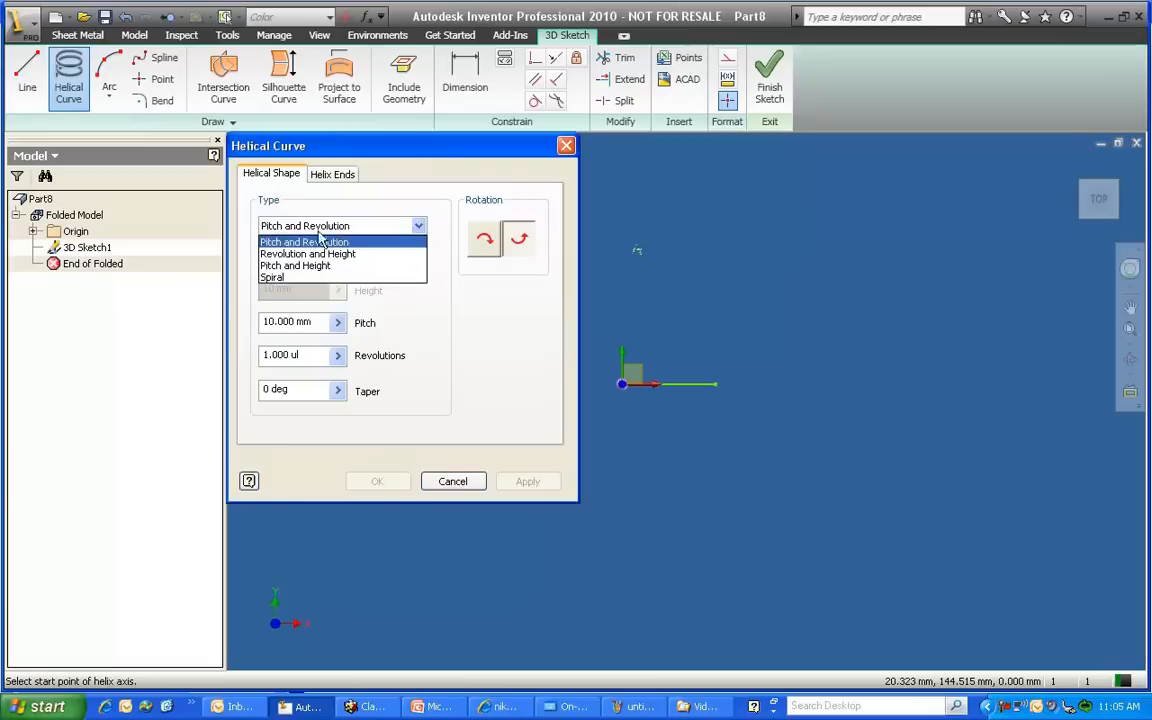
pyautogui.click(274, 278)
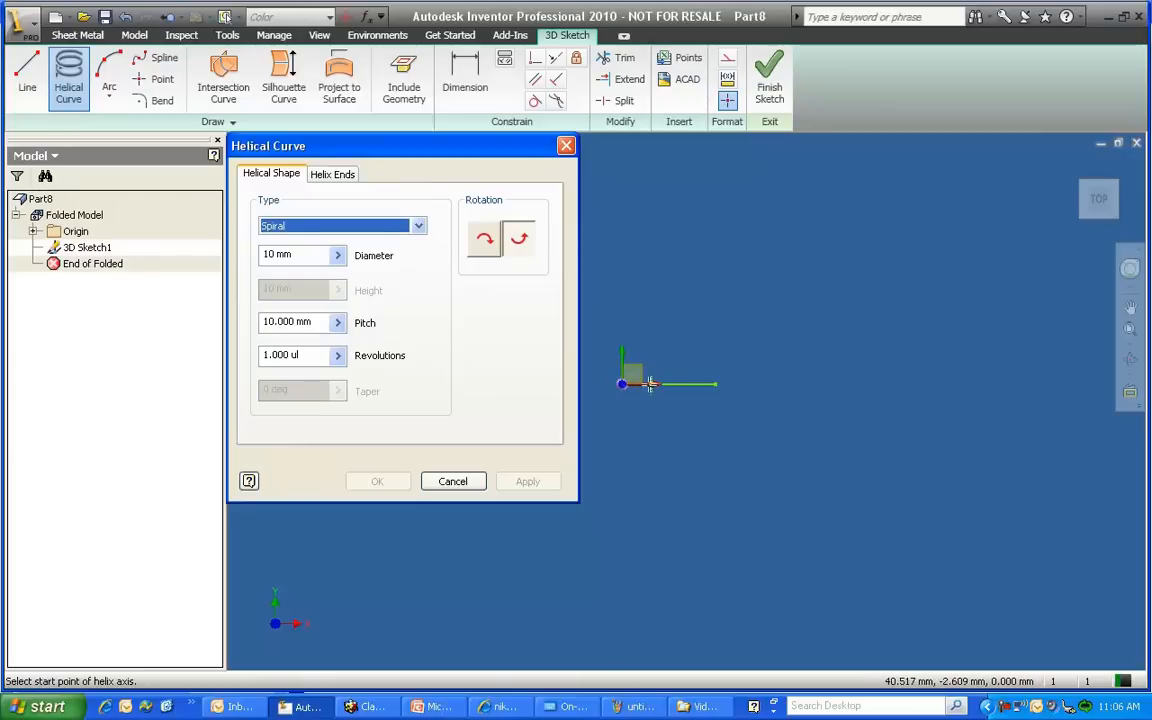
pyautogui.click(622, 384)
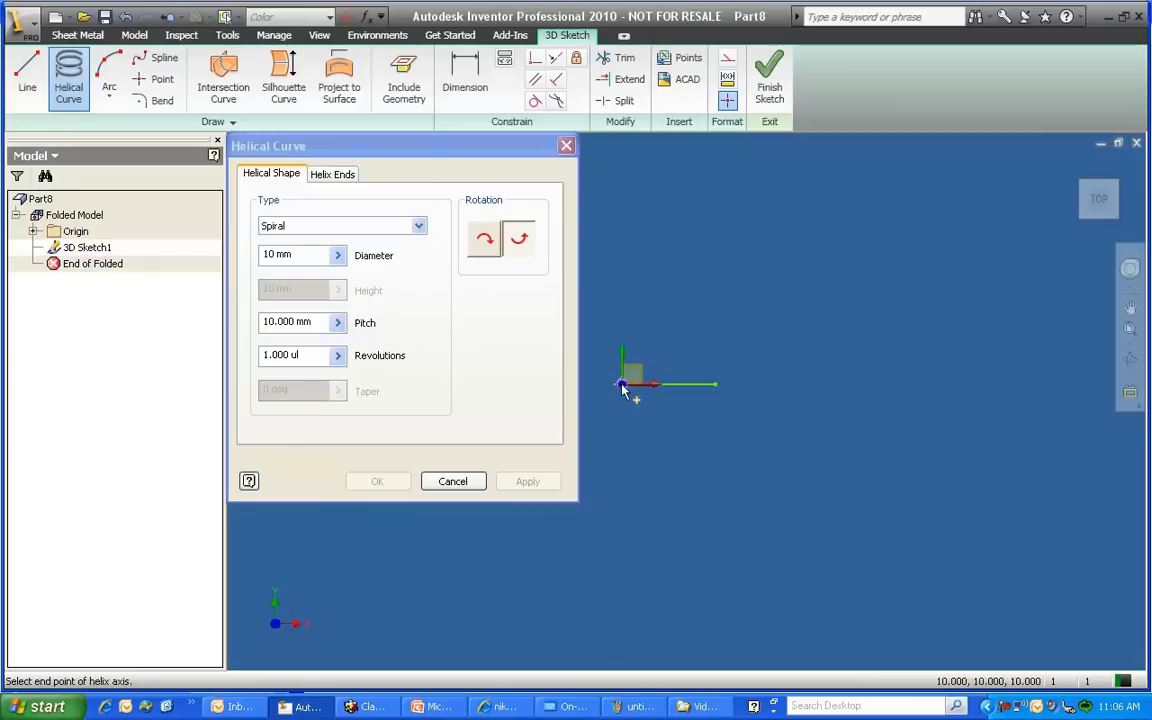
pyautogui.click(716, 384)
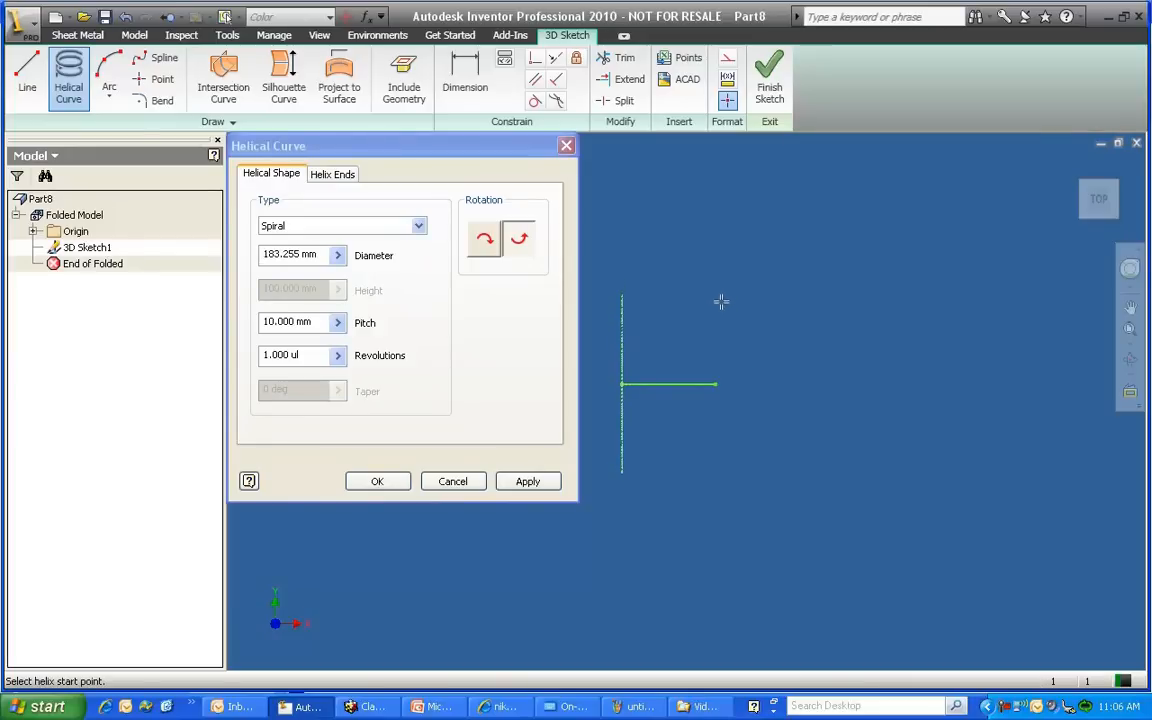
# Step: Place the spiral's start point in the right view, at a diameter of about 384 mm
pyautogui.press('F4')
pyautogui.moveTo(722, 357); pyautogui.dragTo(522, 350)
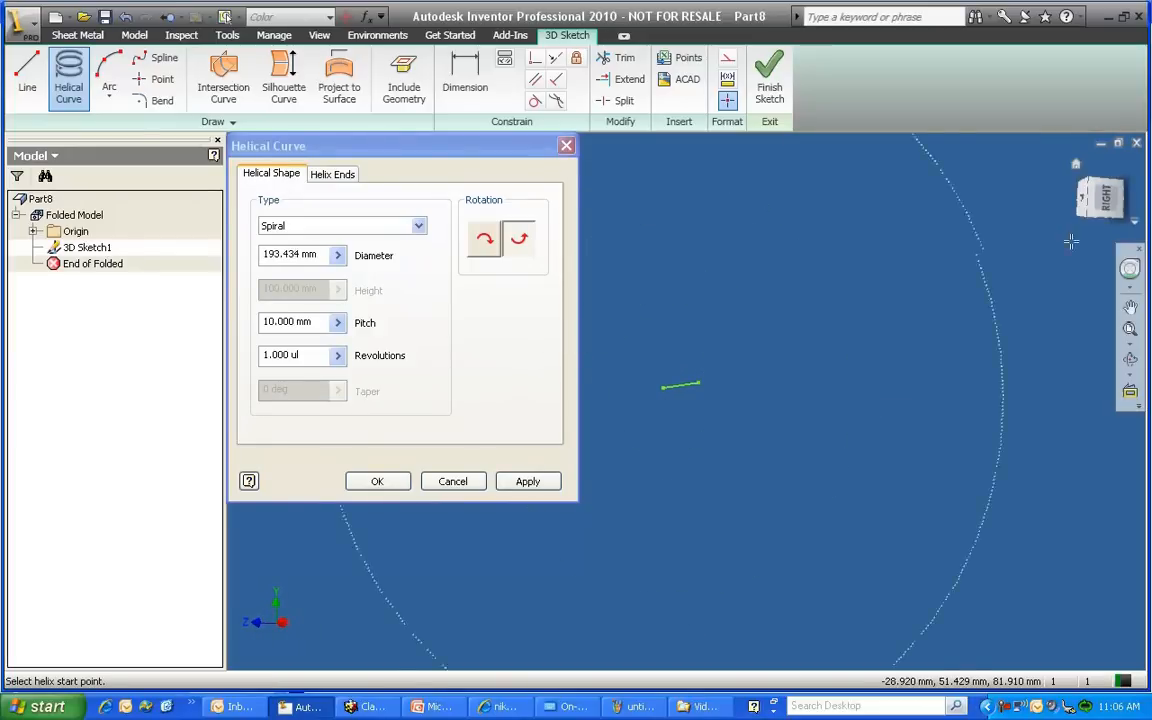
pyautogui.click(1112, 202)
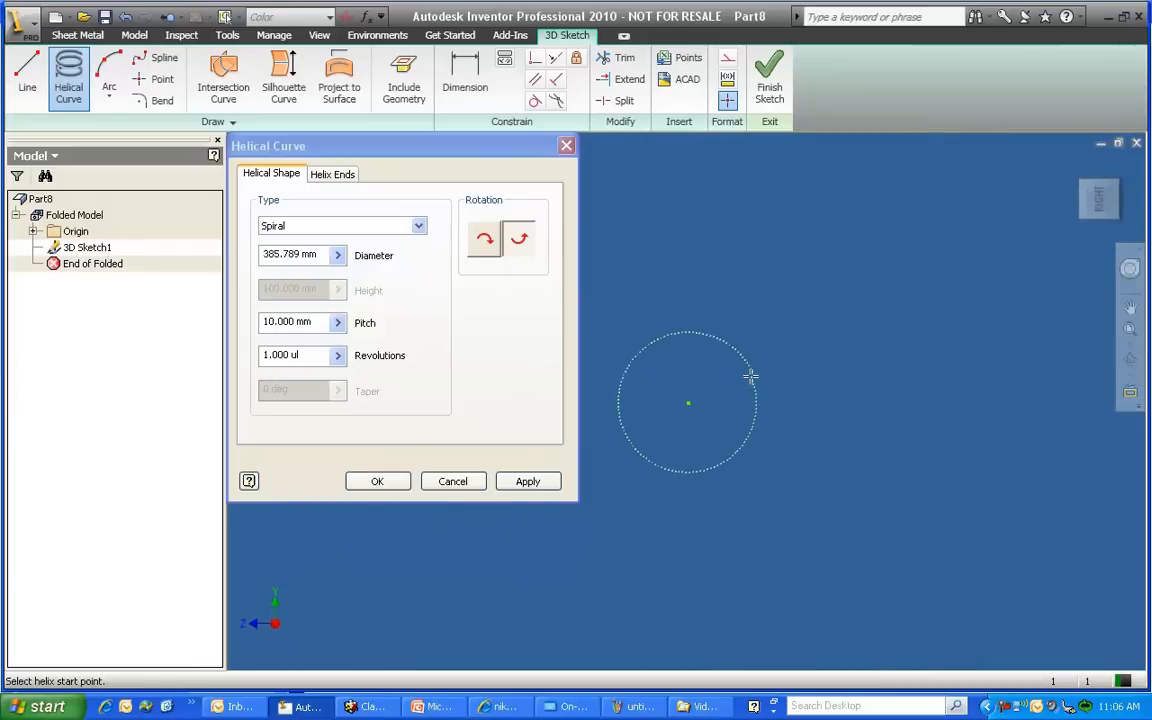
pyautogui.click(753, 386)
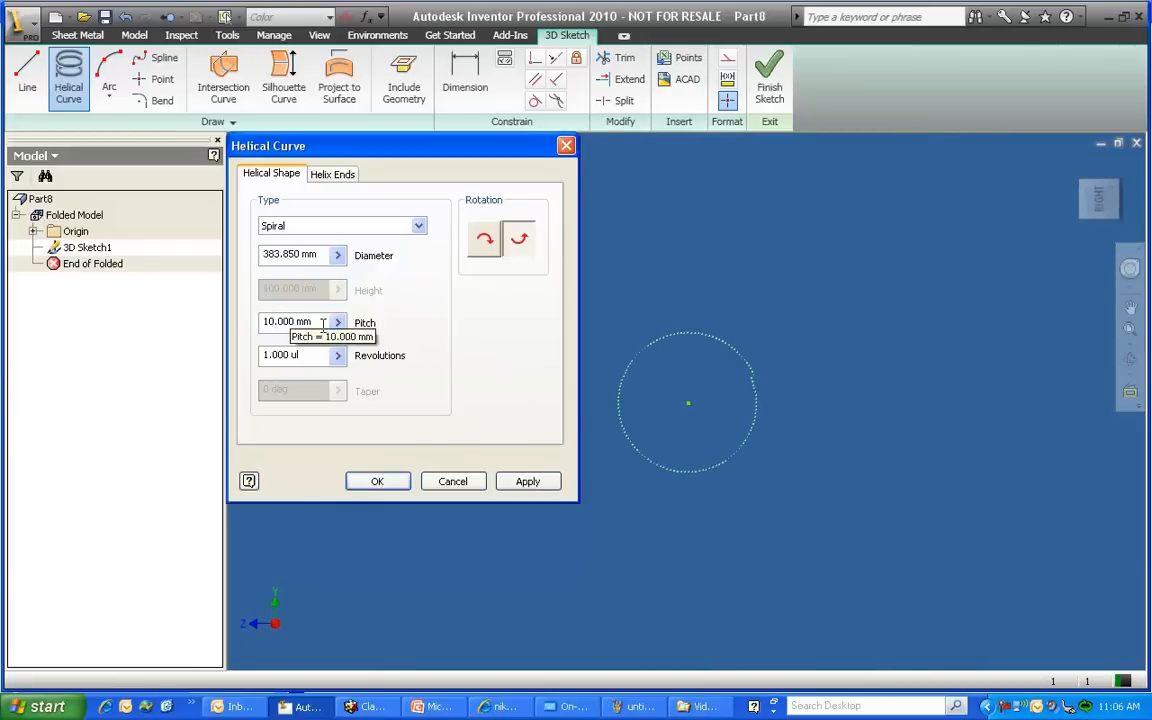
# Step: Set the spiral to 5 revolutions and a diameter of 100 mm, and create the curve
pyautogui.moveTo(310, 354); pyautogui.dragTo(251, 364)
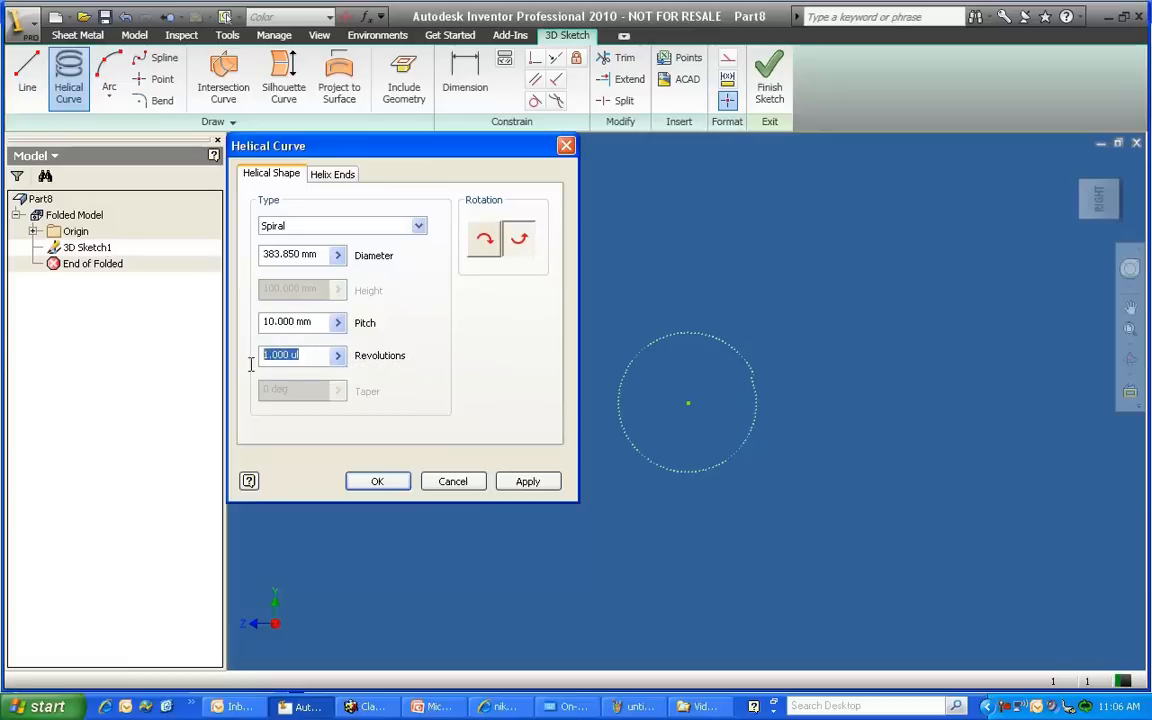
pyautogui.write('5')
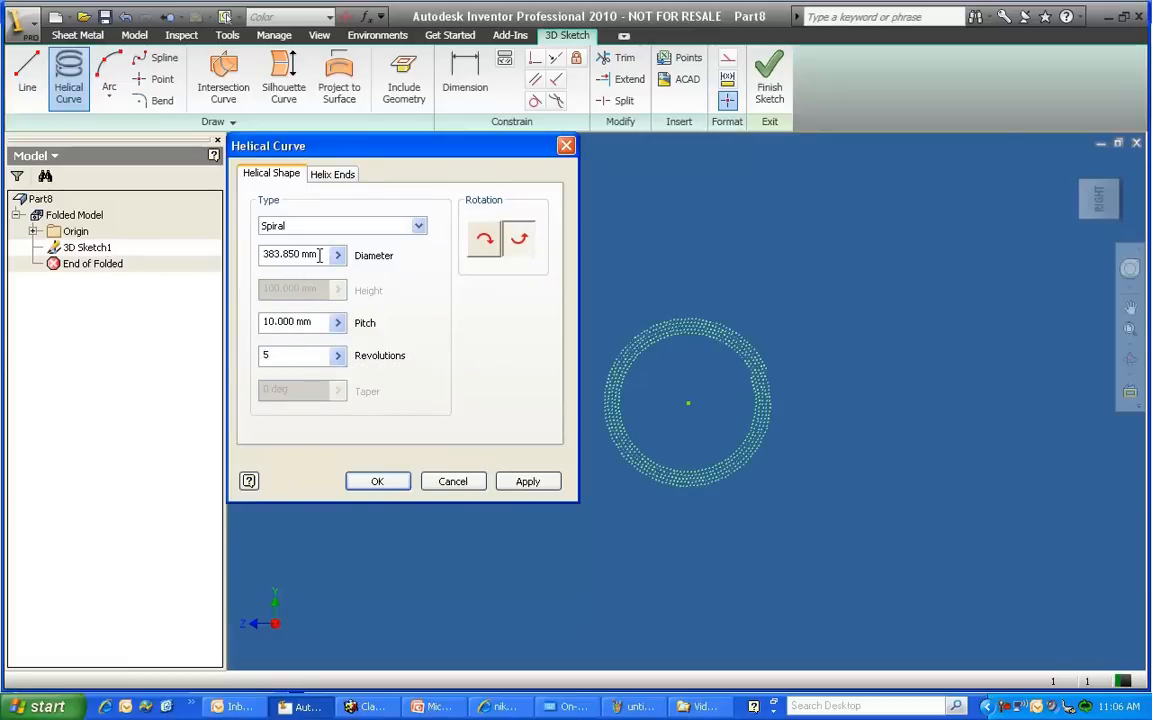
pyautogui.moveTo(319, 255); pyautogui.dragTo(265, 266)
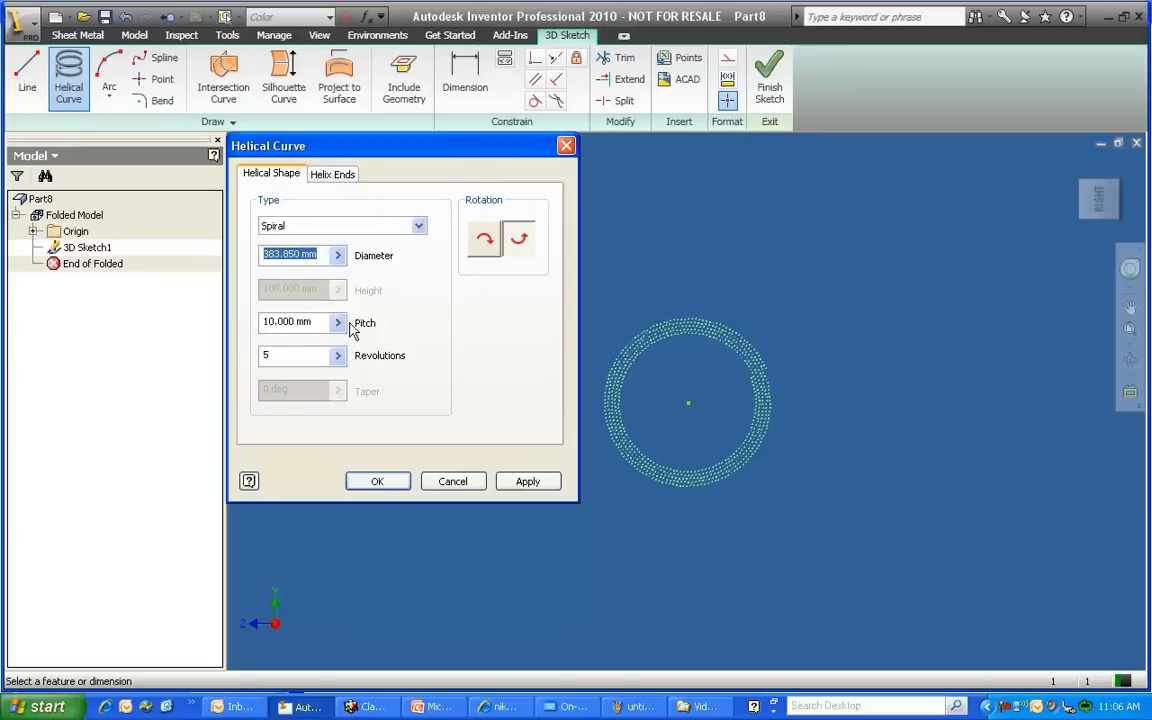
pyautogui.write('20')
pyautogui.press('BackSpace')
pyautogui.press('BackSpace')
pyautogui.write('50')
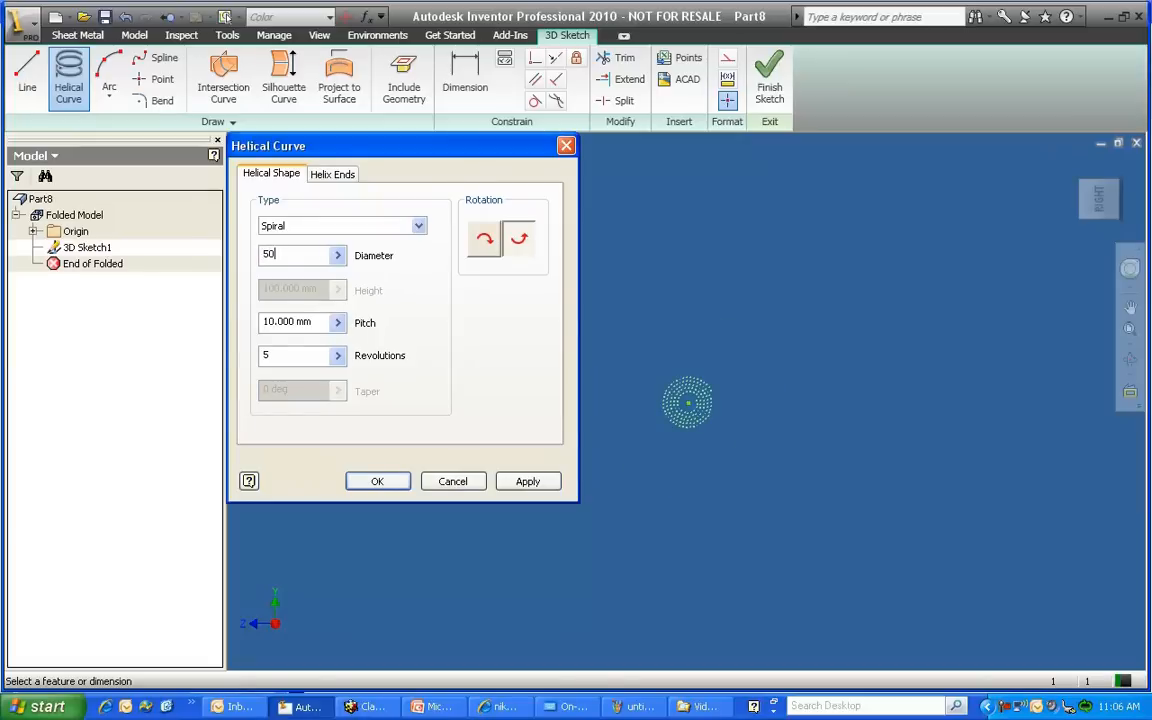
pyautogui.press('BackSpace')
pyautogui.press('BackSpace')
pyautogui.write('100')
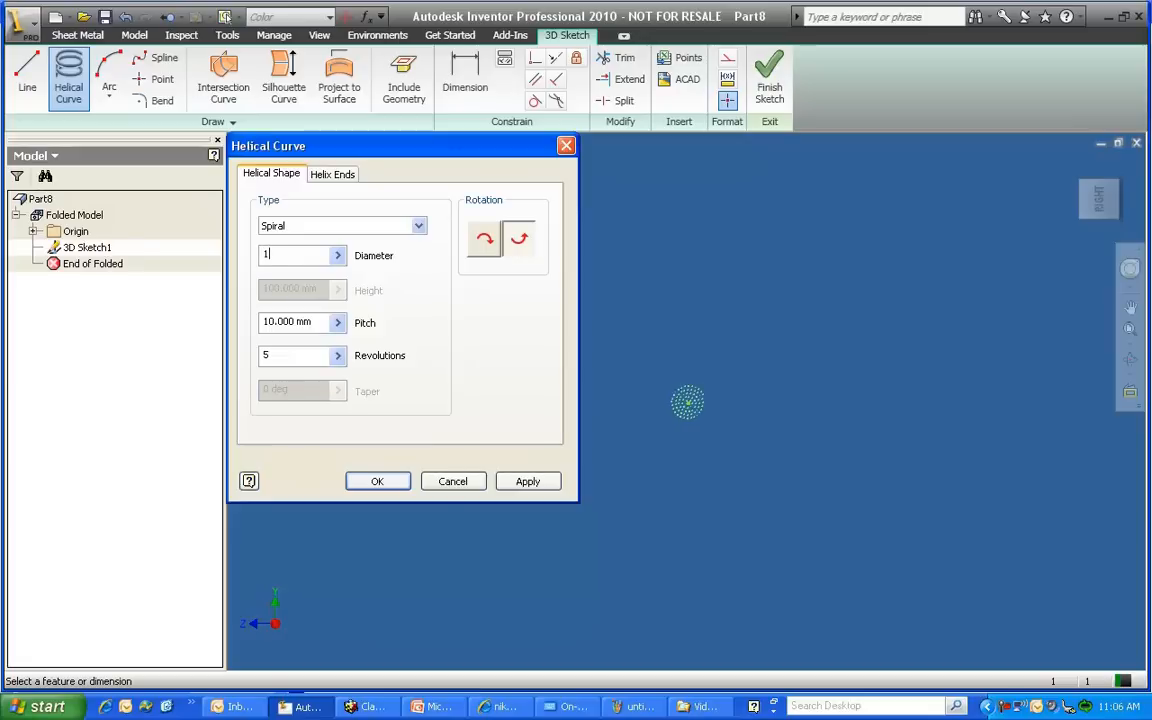
pyautogui.click(379, 481)
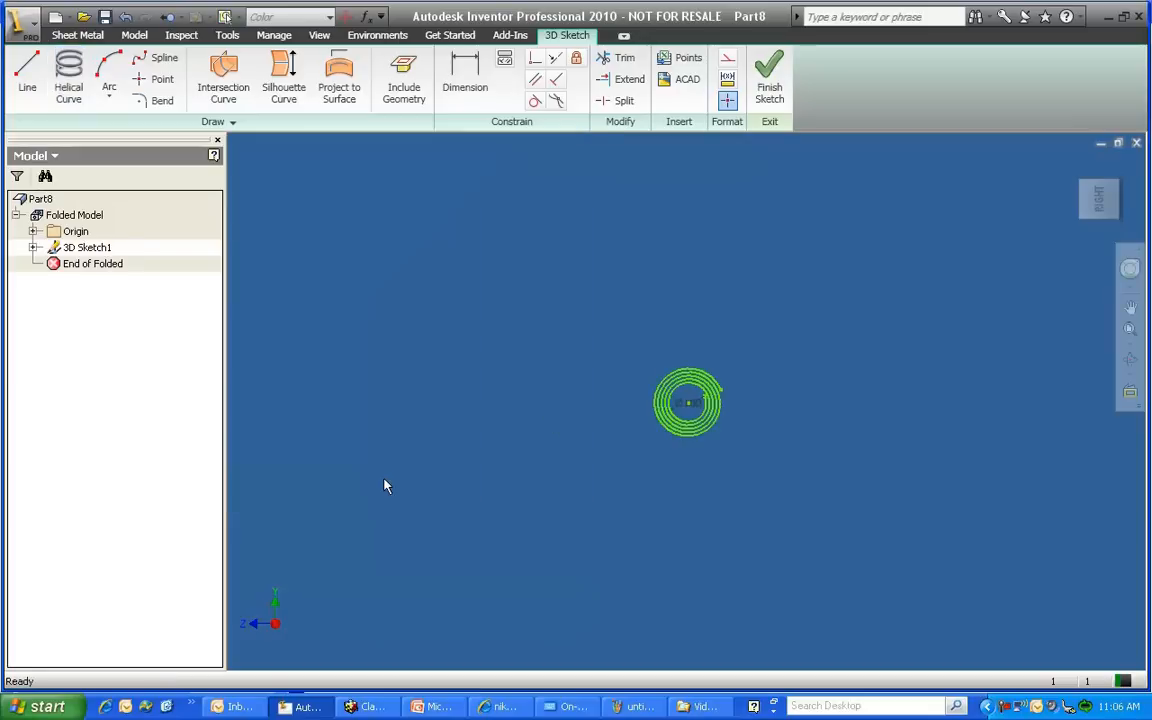
# Step: Finish the 3D sketch containing the spiral and its axis line
pyautogui.scroll(8, 688, 405)
pyautogui.scroll(-4, 686, 416)
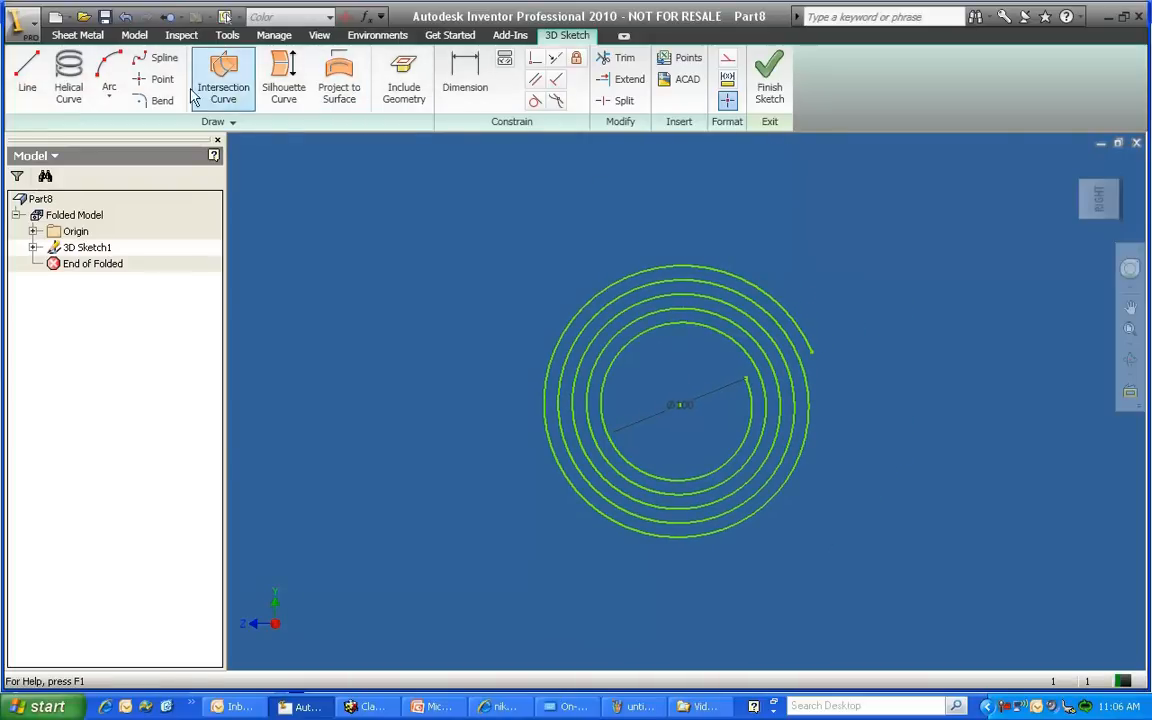
pyautogui.click(770, 92)
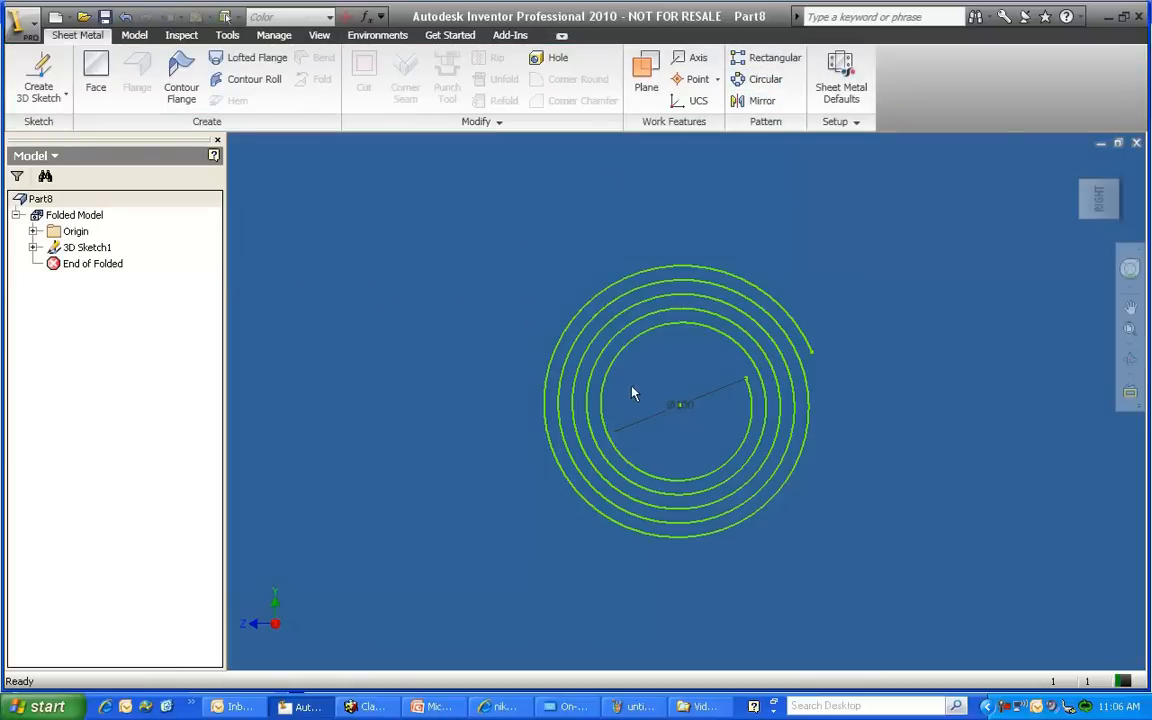
# Step: Create a work plane perpendicular to the axis line at its free end, away from the spiral
pyautogui.press('F4')
pyautogui.moveTo(694, 429); pyautogui.dragTo(571, 478)
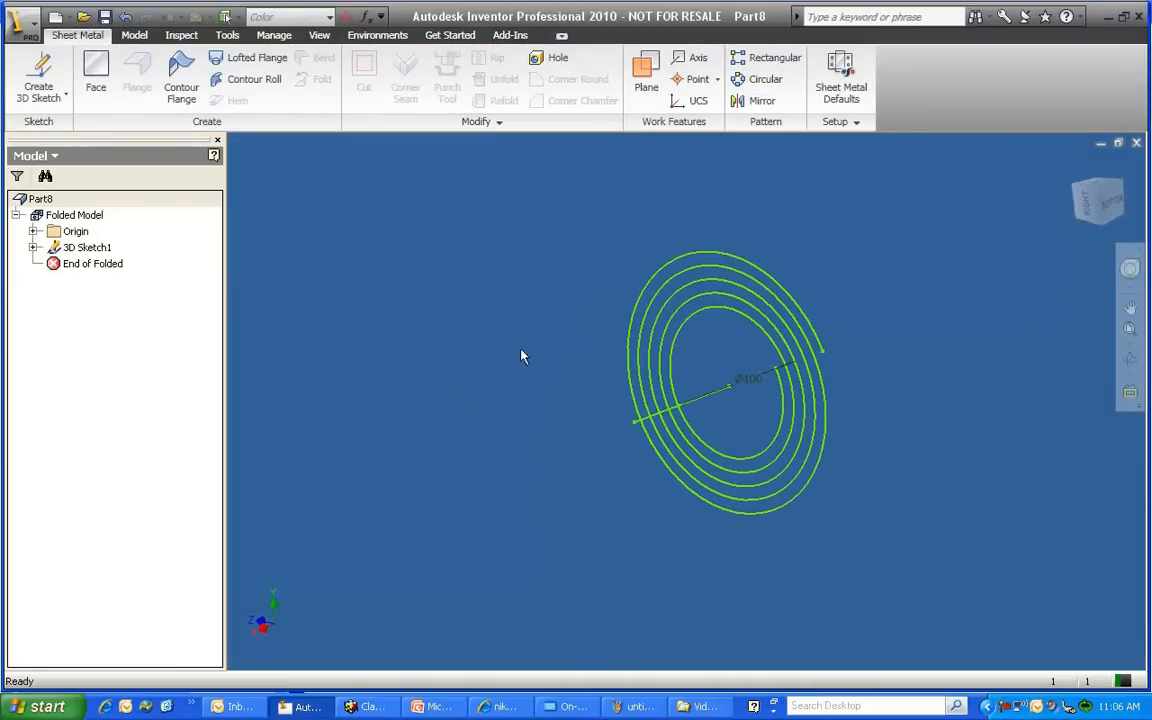
pyautogui.click(65, 97)
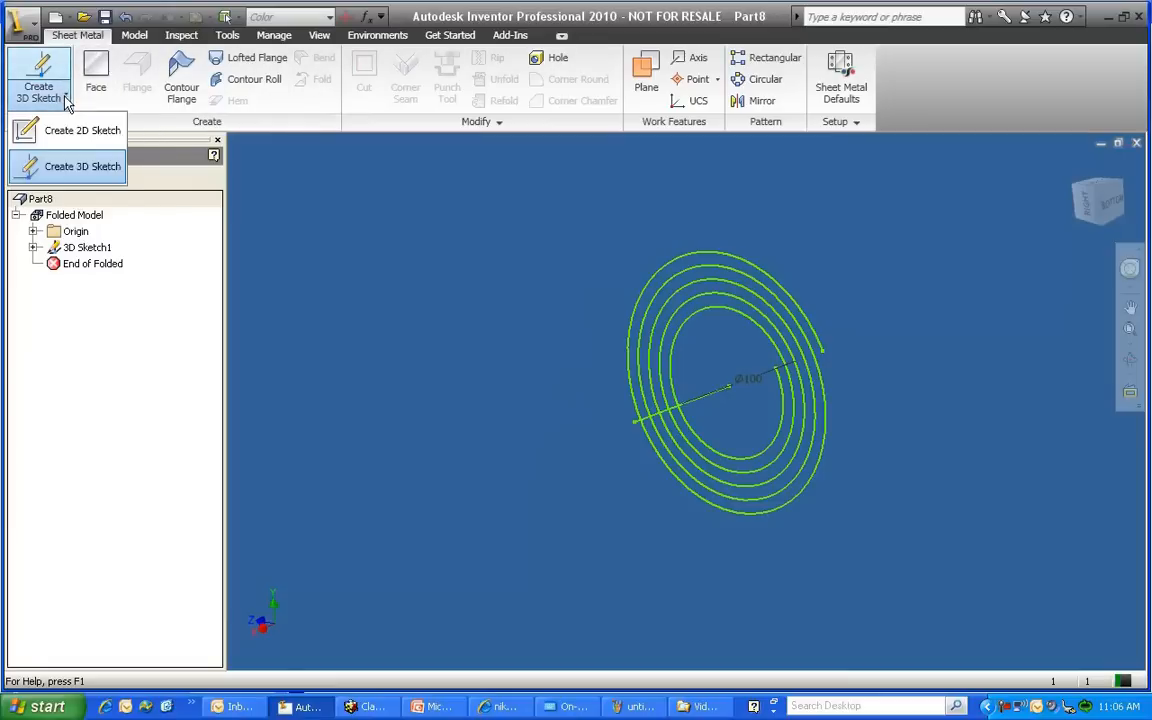
pyautogui.click(49, 139)
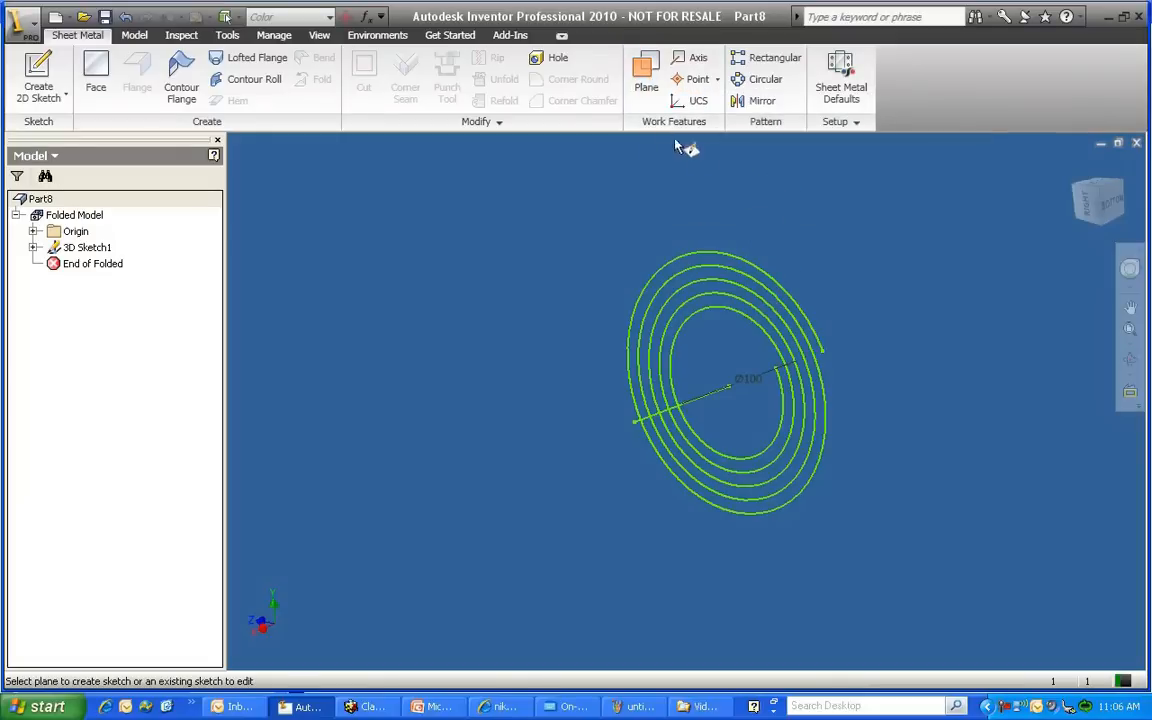
pyautogui.click(648, 82)
pyautogui.click(671, 330)
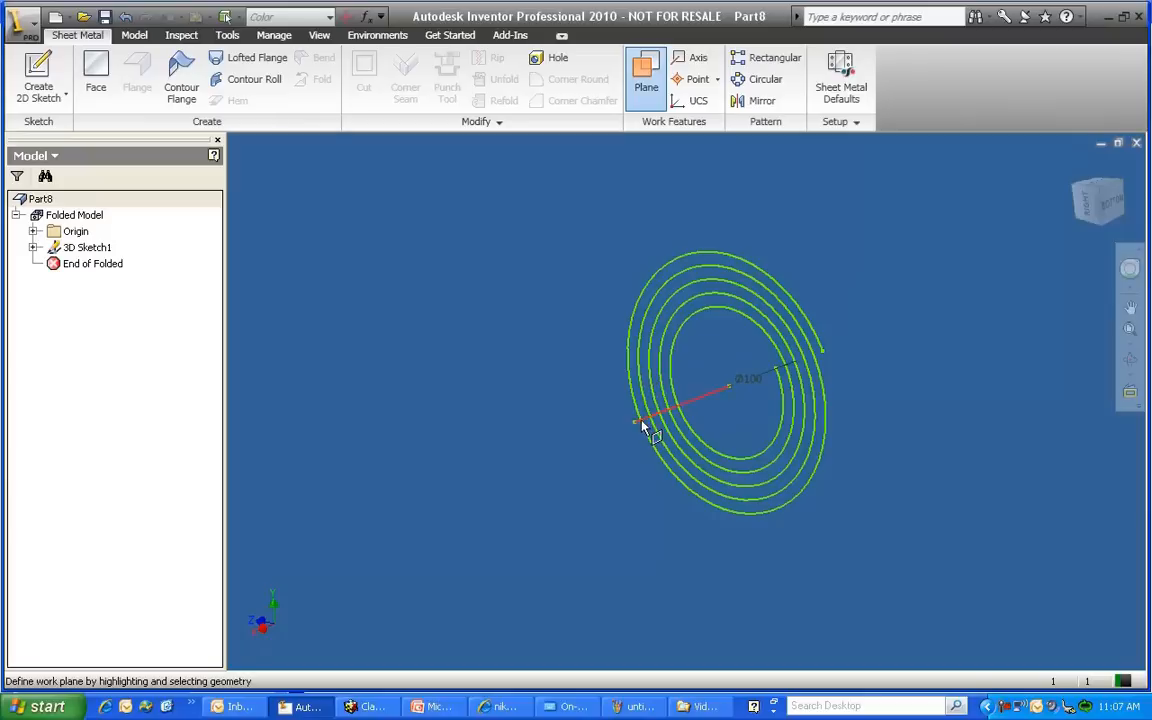
pyautogui.click(647, 424)
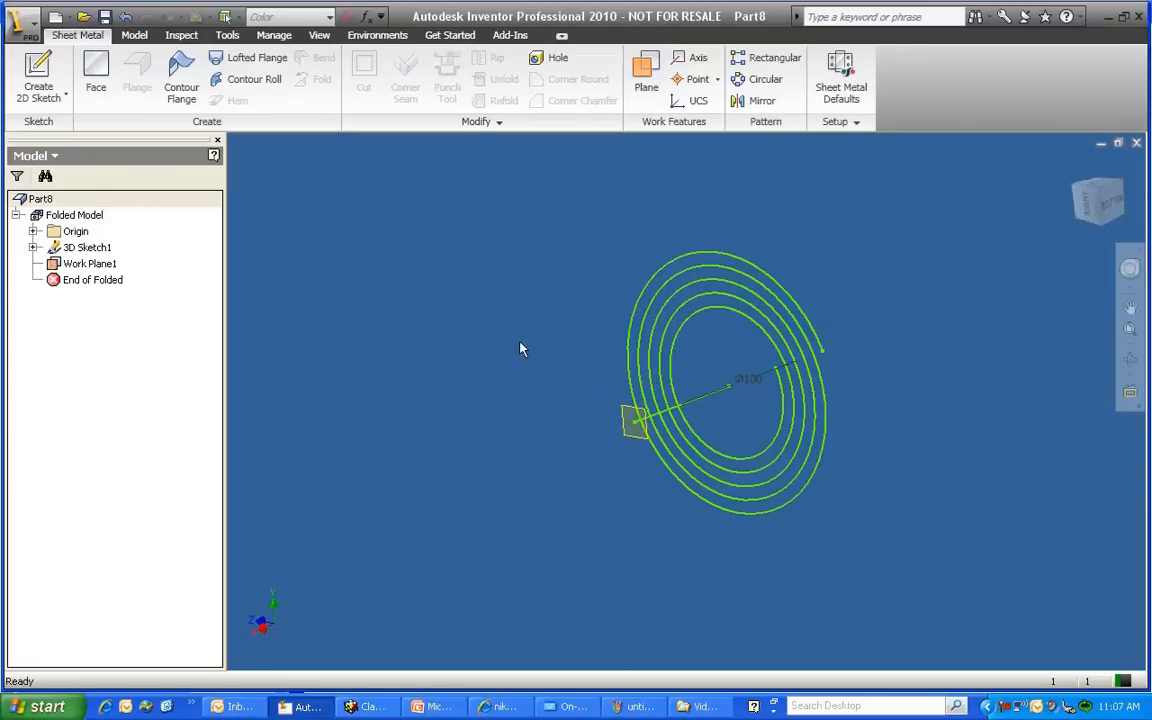
# Step: Project the spiral curve into a new 2D sketch on the work plane, and hide the 3D sketch
pyautogui.click(48, 84)
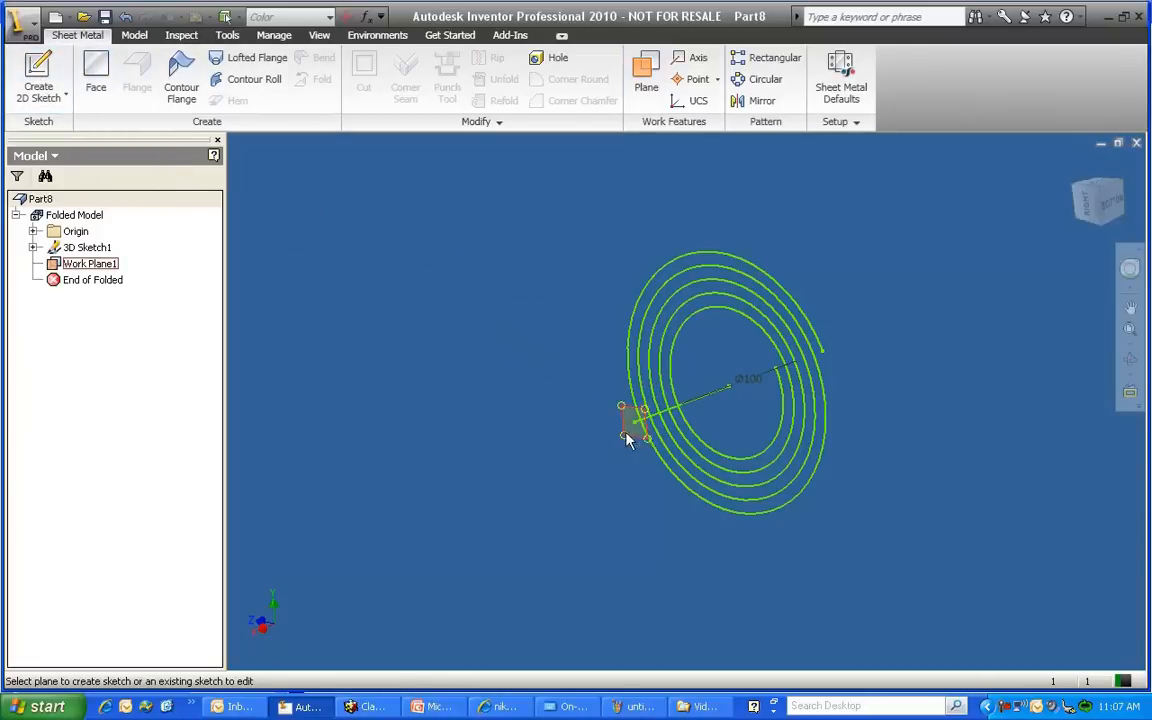
pyautogui.click(626, 438)
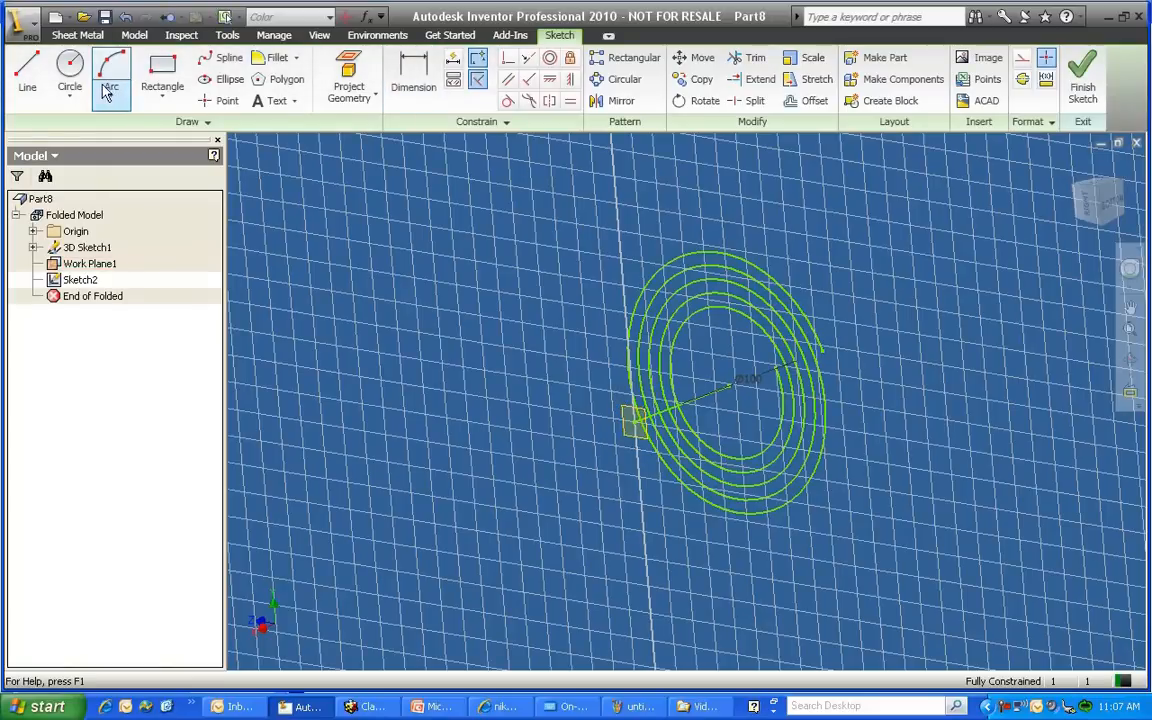
pyautogui.click(349, 80)
pyautogui.click(692, 254)
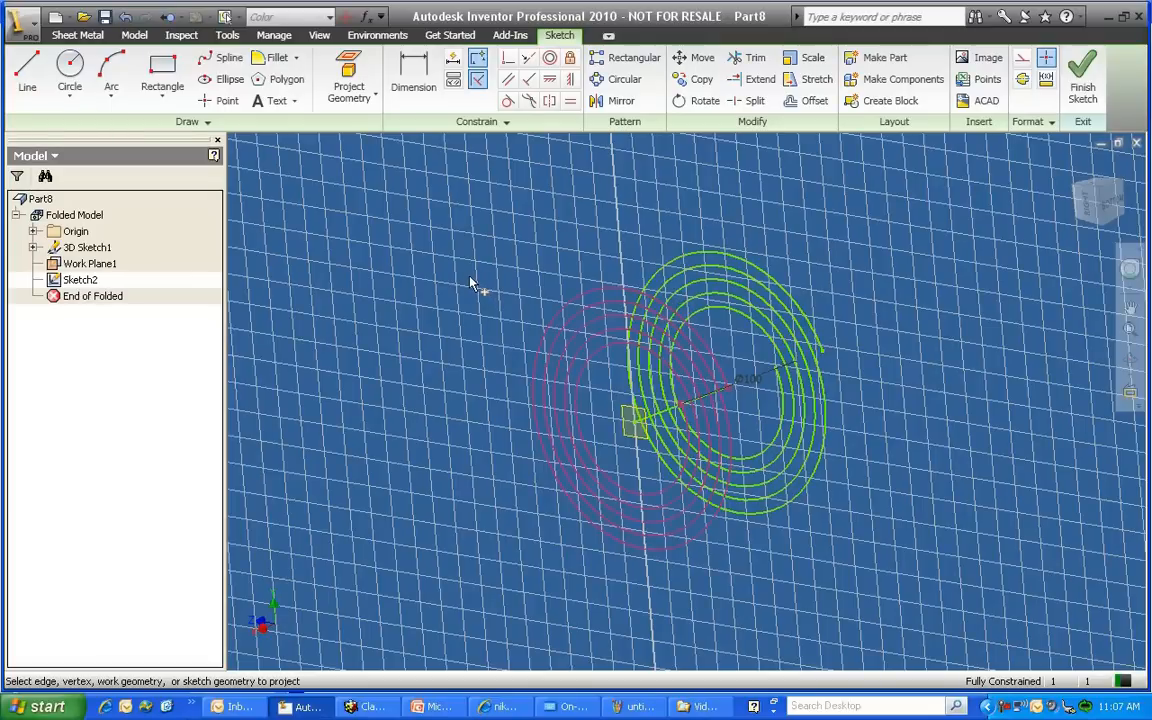
pyautogui.click(1082, 76)
pyautogui.rightClick(92, 249)
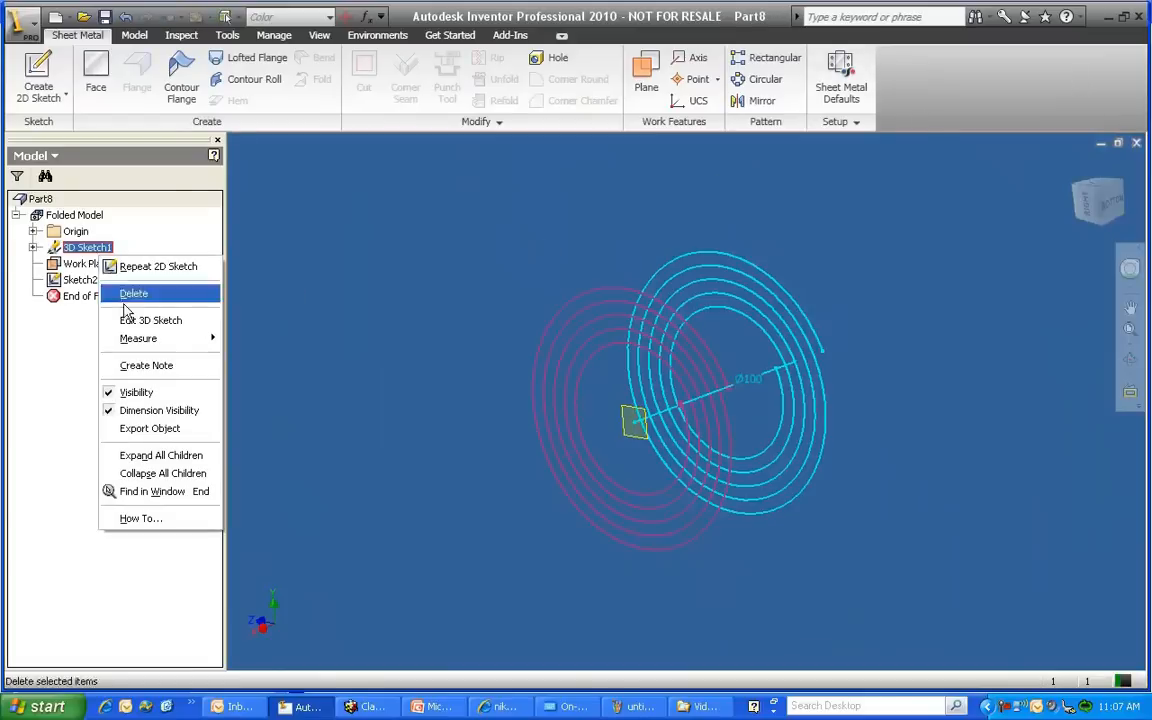
pyautogui.click(163, 396)
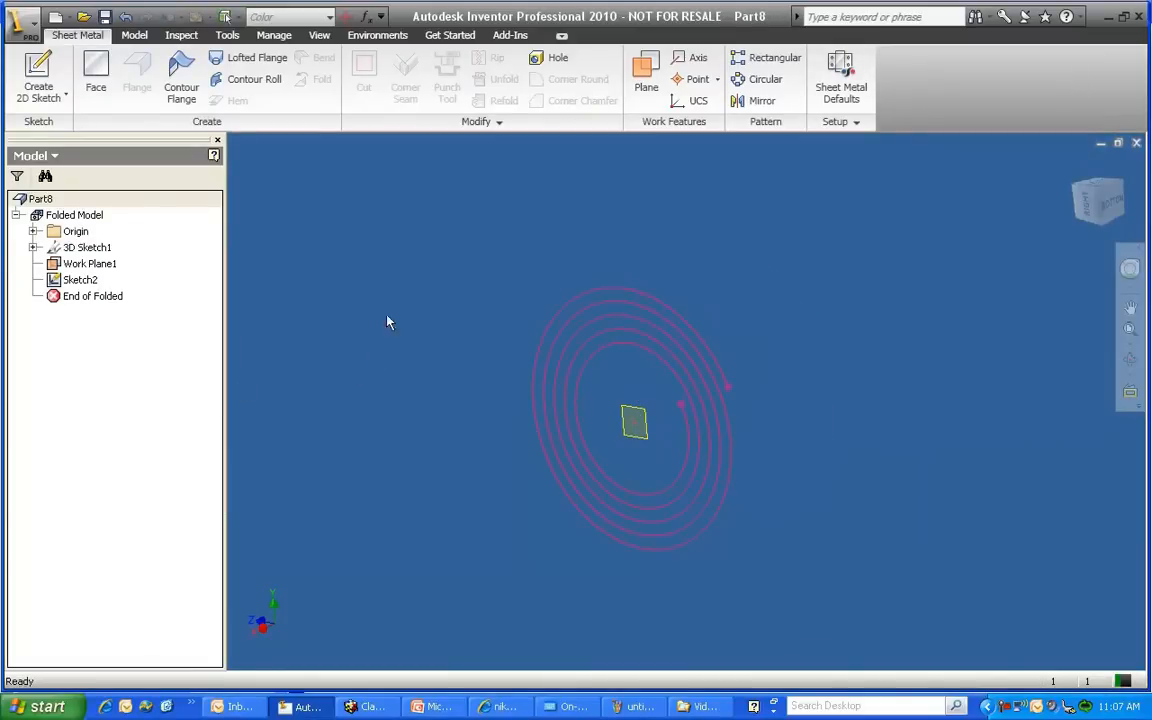
# Step: Break the link between the projected spiral in the 2D sketch and its 3D source curve
pyautogui.doubleClick(80, 280)
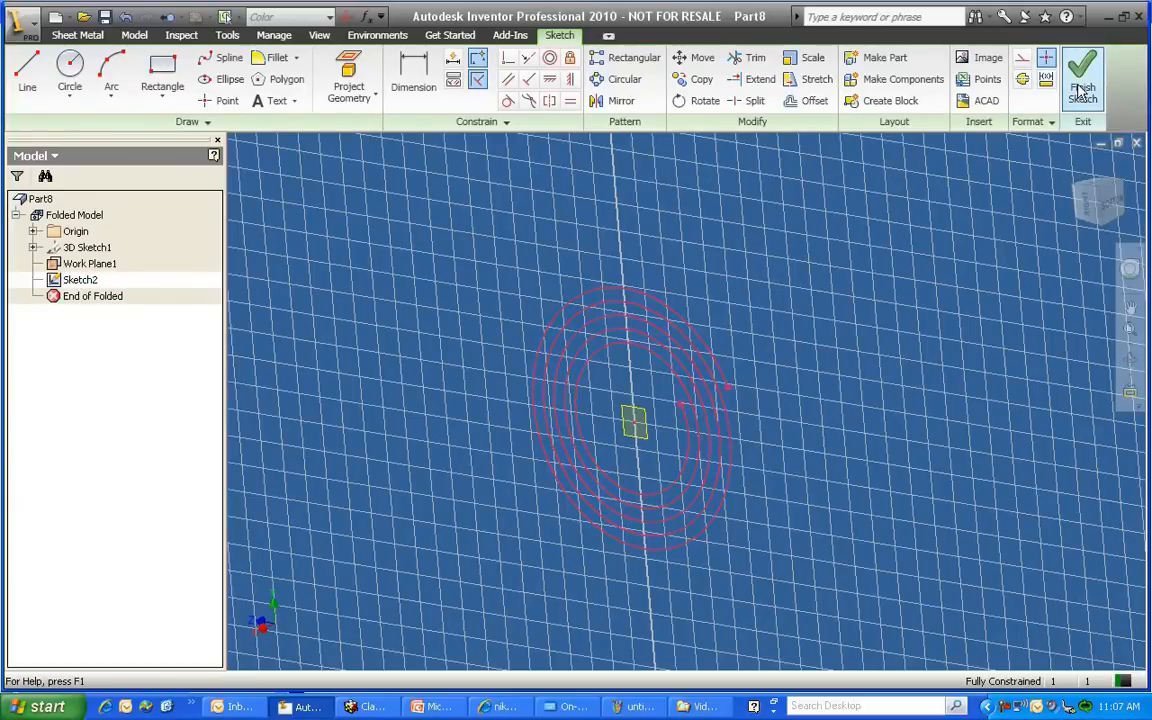
pyautogui.click(1081, 207)
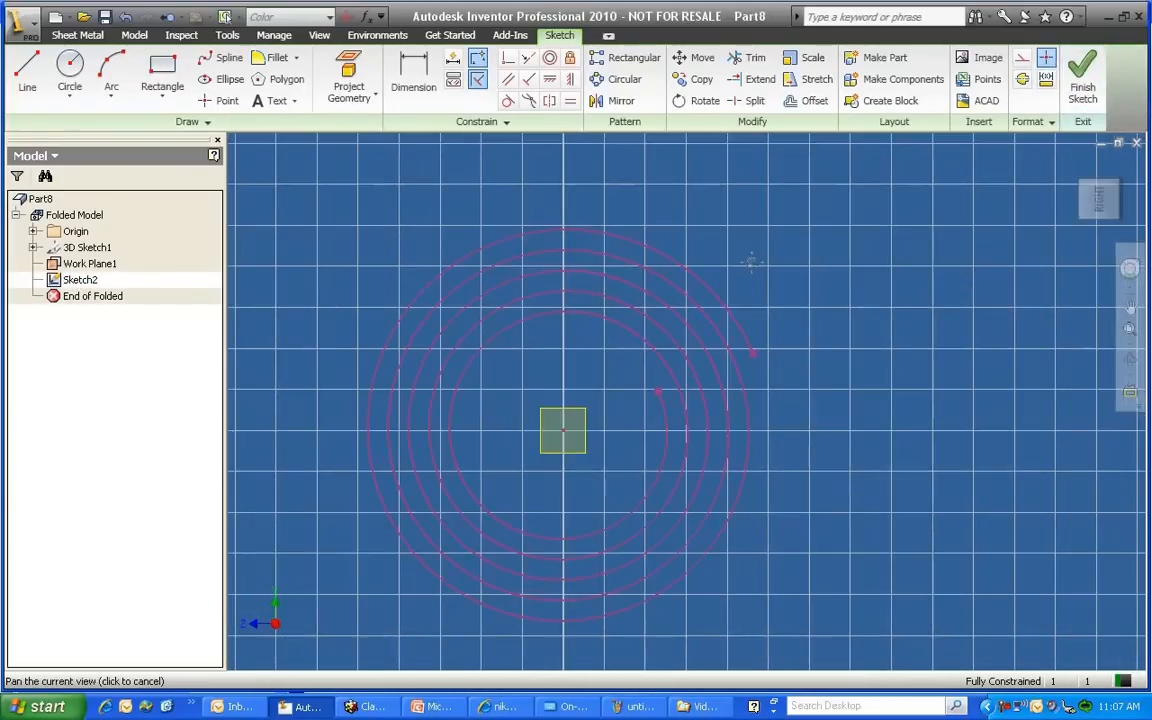
pyautogui.rightClick(600, 219)
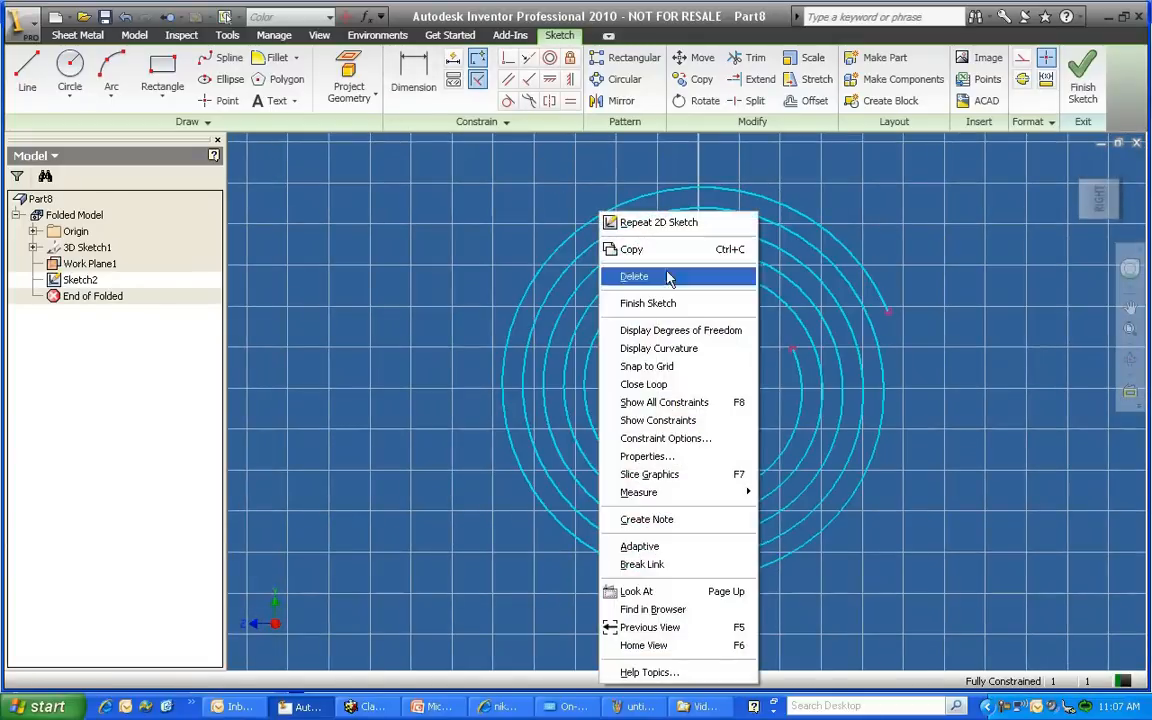
pyautogui.click(655, 566)
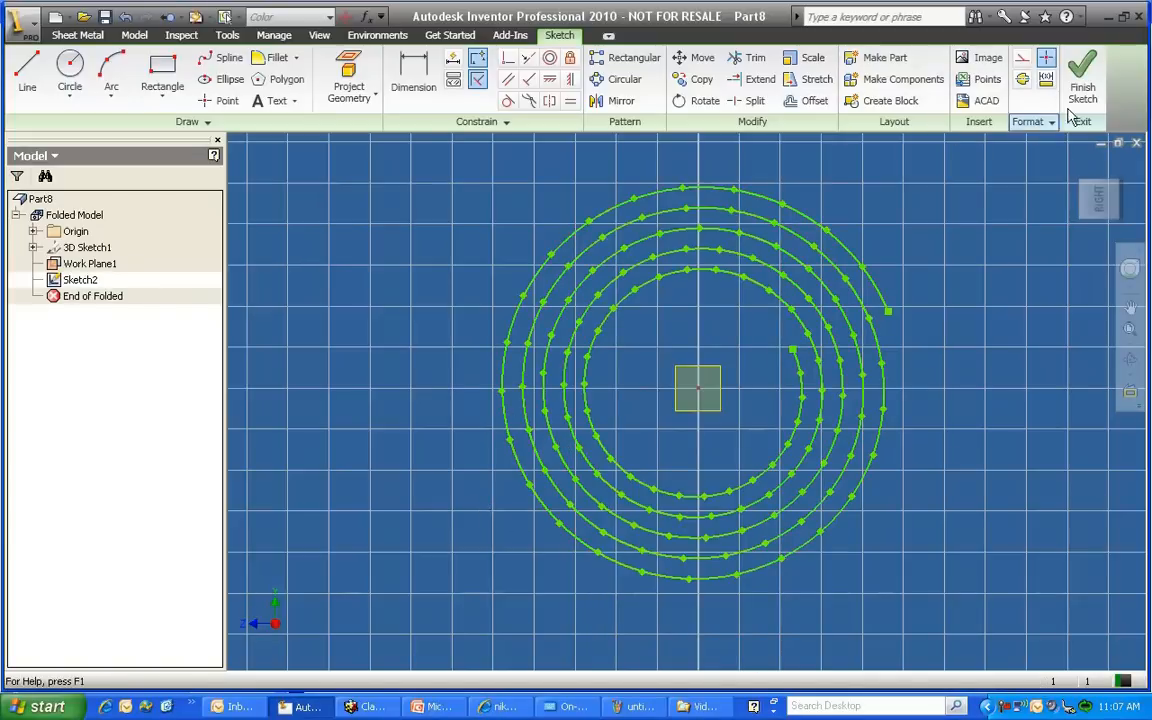
pyautogui.click(1085, 85)
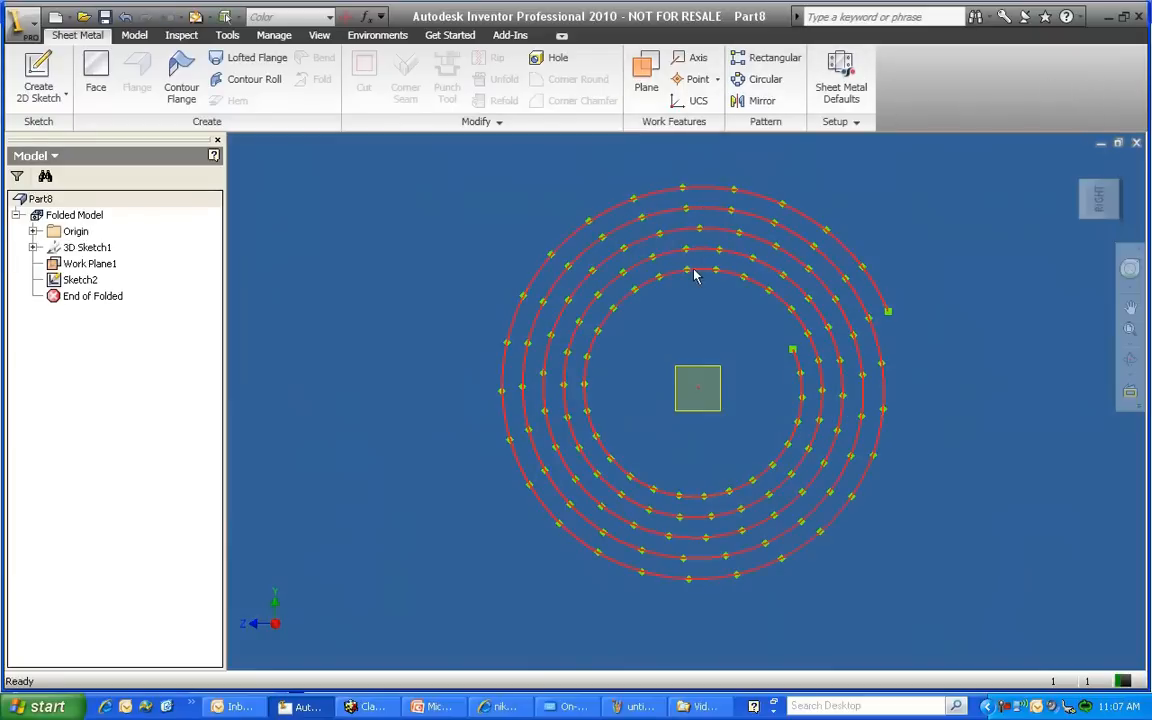
pyautogui.press('F4')
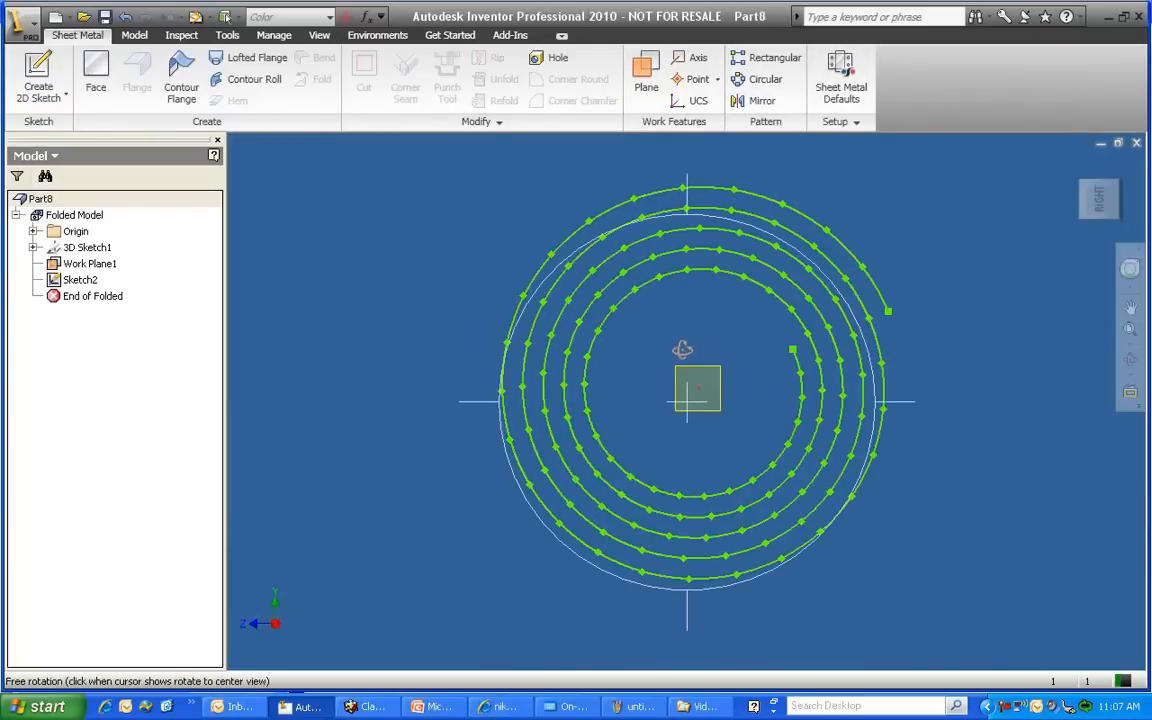
pyautogui.moveTo(684, 350); pyautogui.dragTo(582, 398)
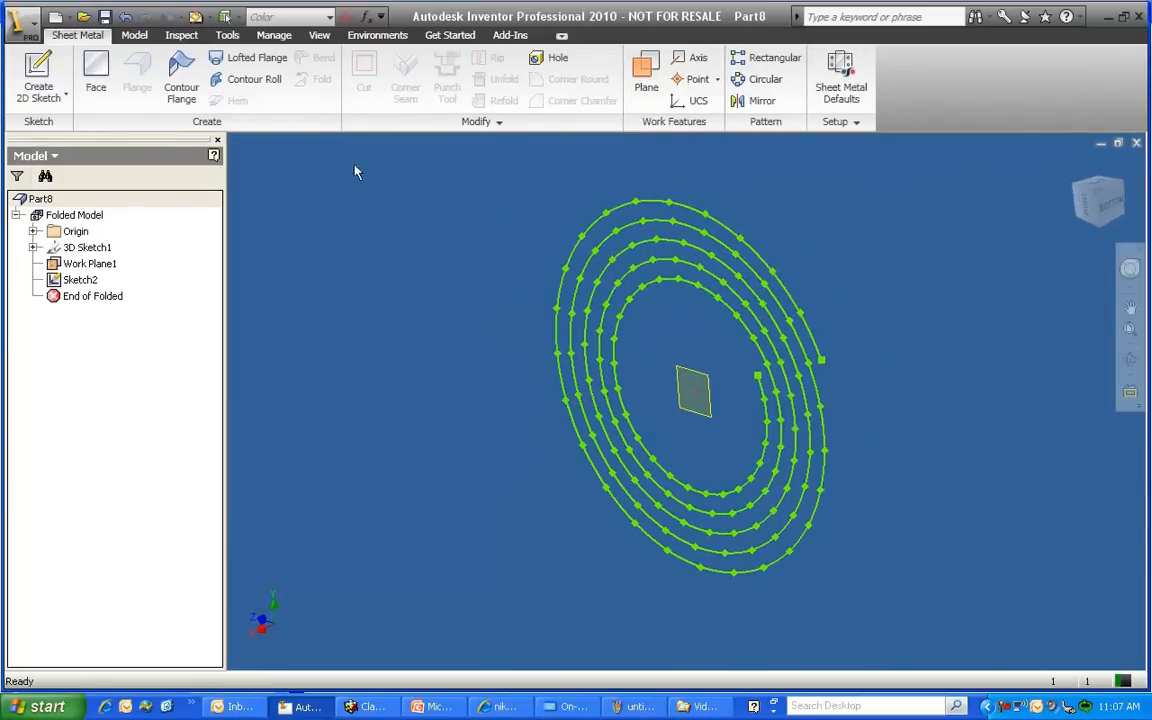
pyautogui.click(183, 95)
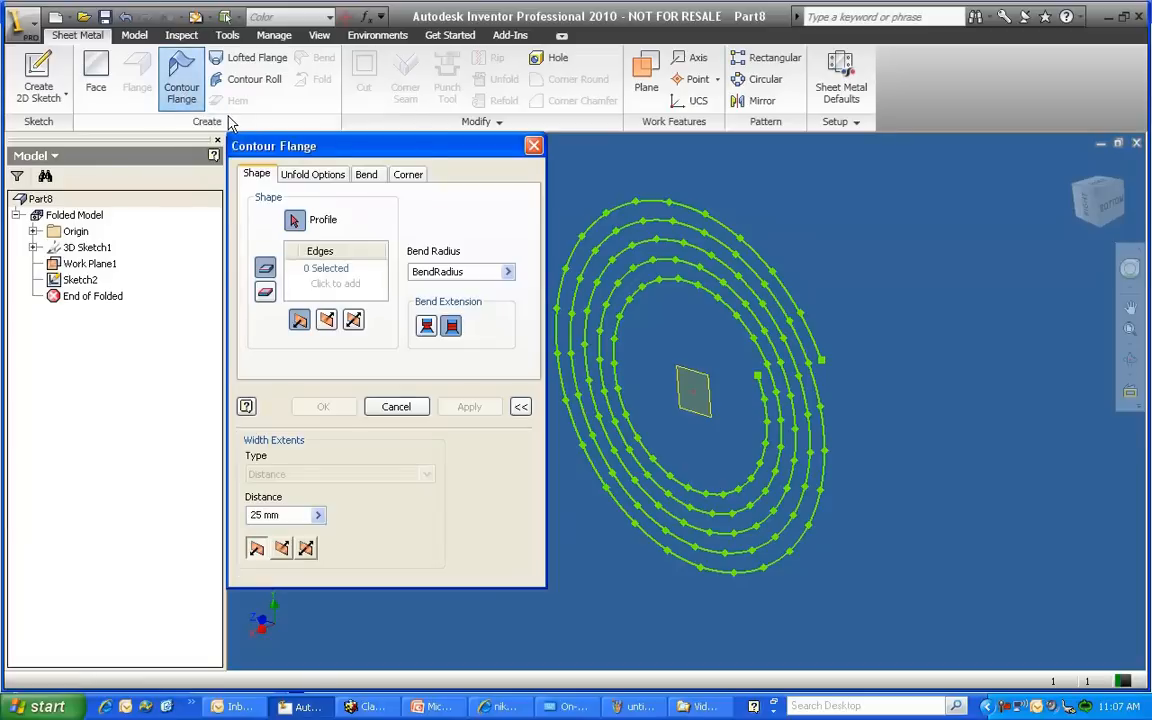
pyautogui.click(535, 148)
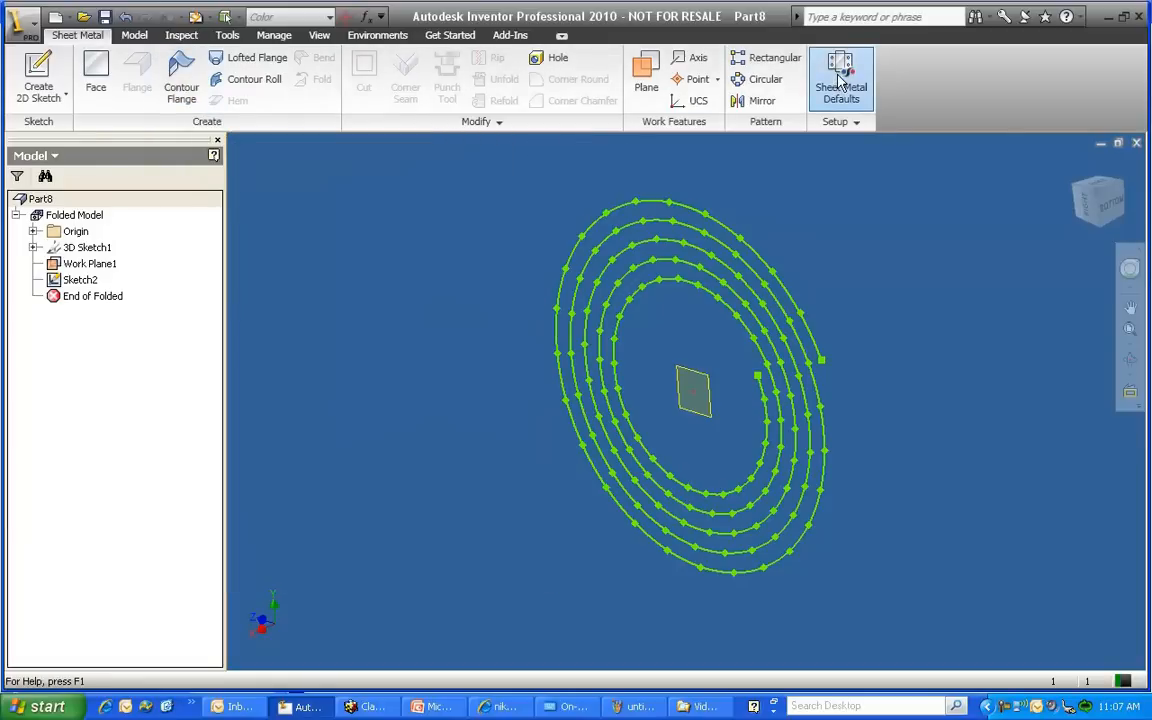
# Step: Override the sheet metal rule's thickness with a part thickness of 2 mm
pyautogui.click(840, 90)
pyautogui.click(245, 234)
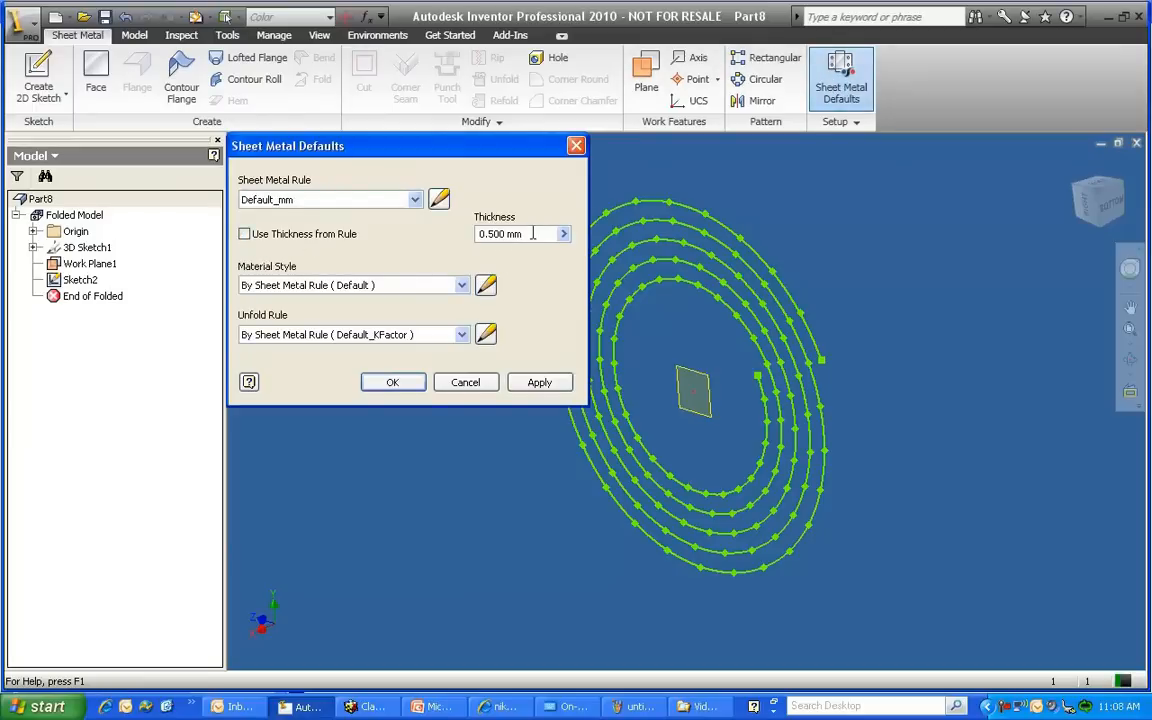
pyautogui.moveTo(533, 233); pyautogui.dragTo(420, 236)
pyautogui.write('2')
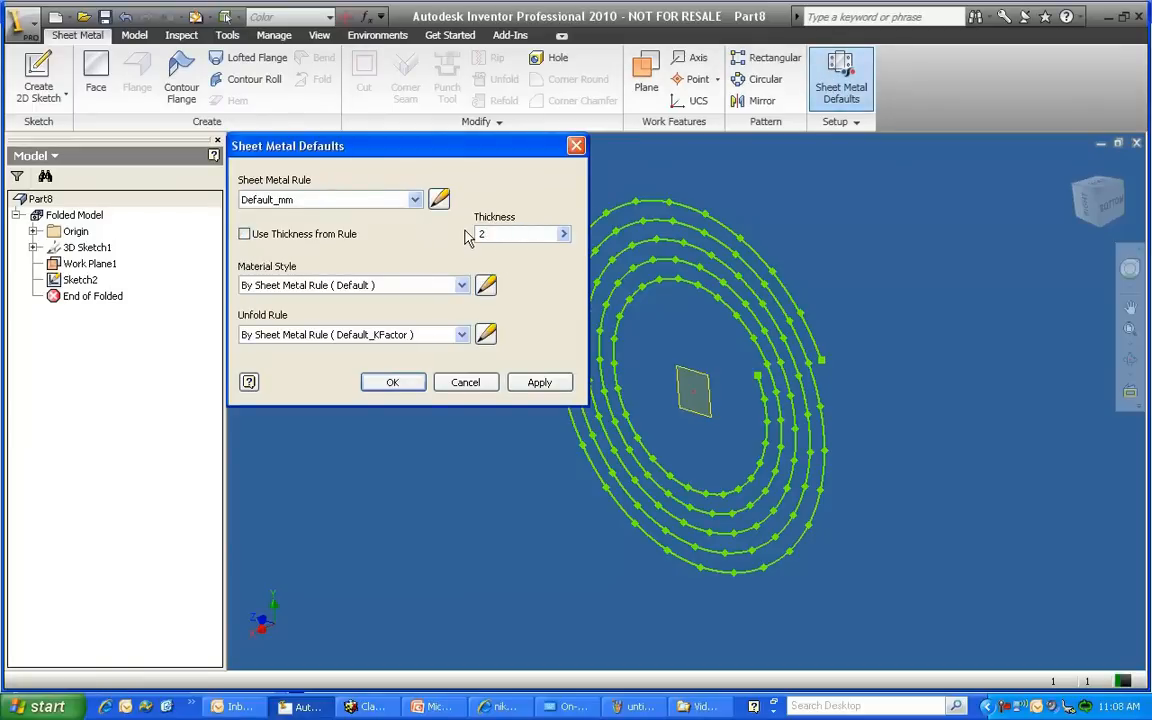
pyautogui.click(393, 384)
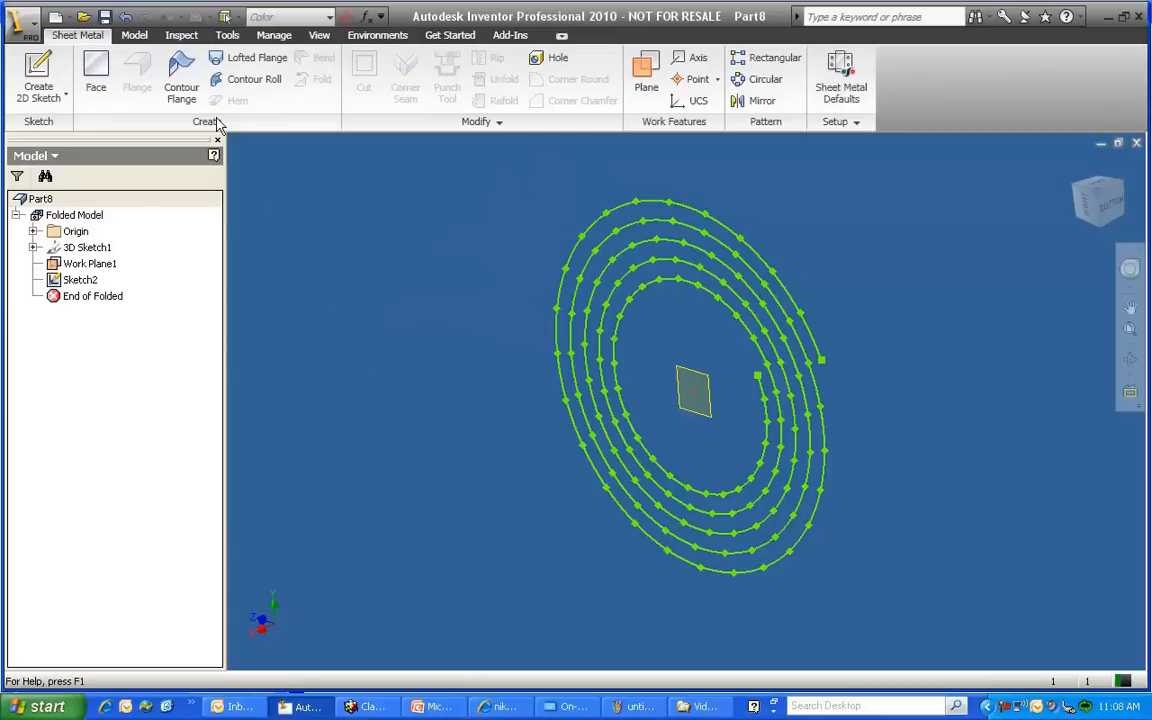
# Step: Create a 25 mm wide contour flange from the 2D spiral profile, and generate its flat pattern
pyautogui.click(182, 82)
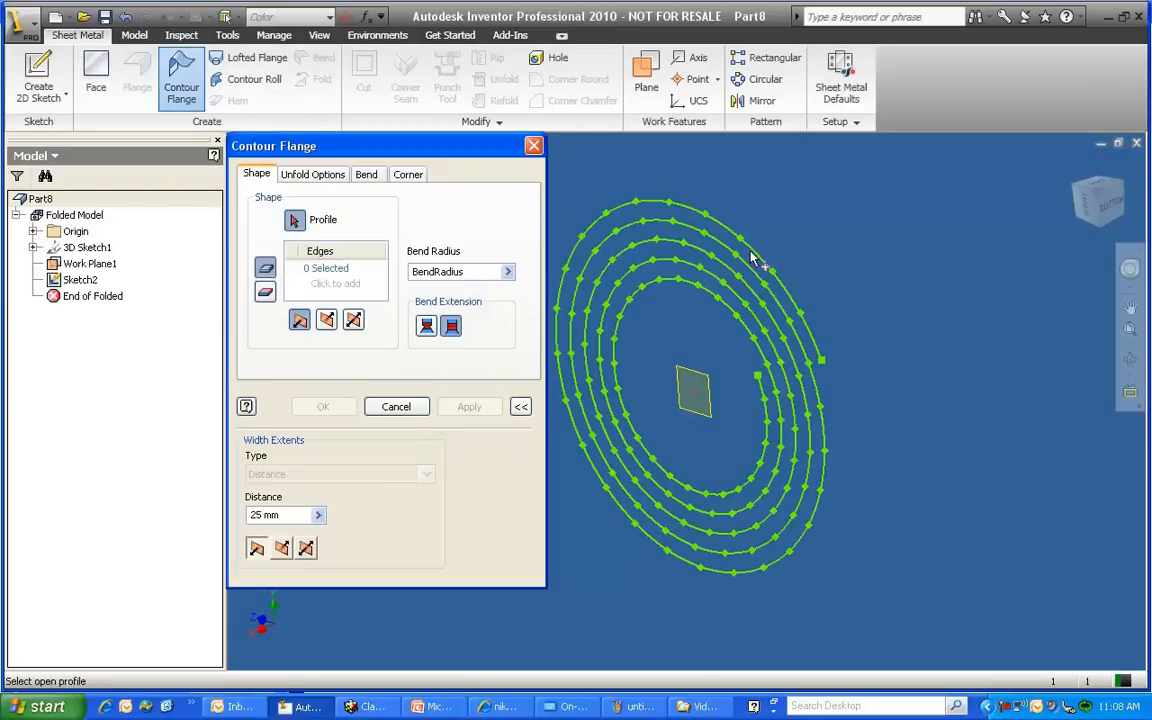
pyautogui.click(680, 224)
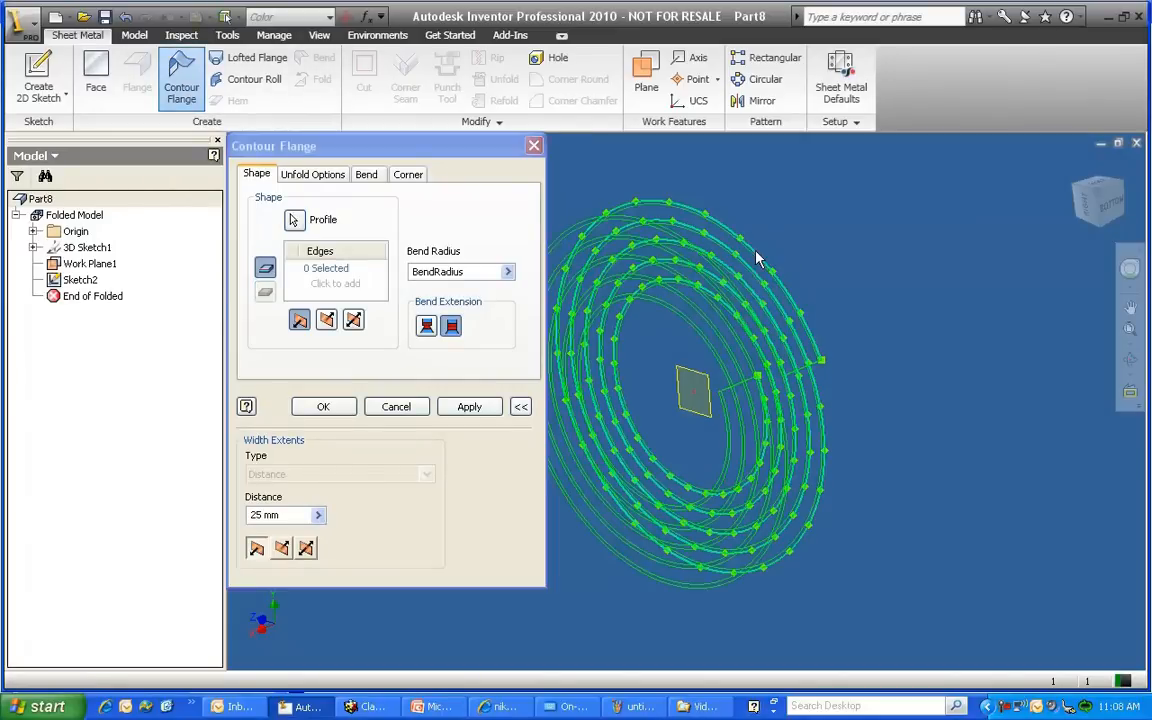
pyautogui.click(338, 406)
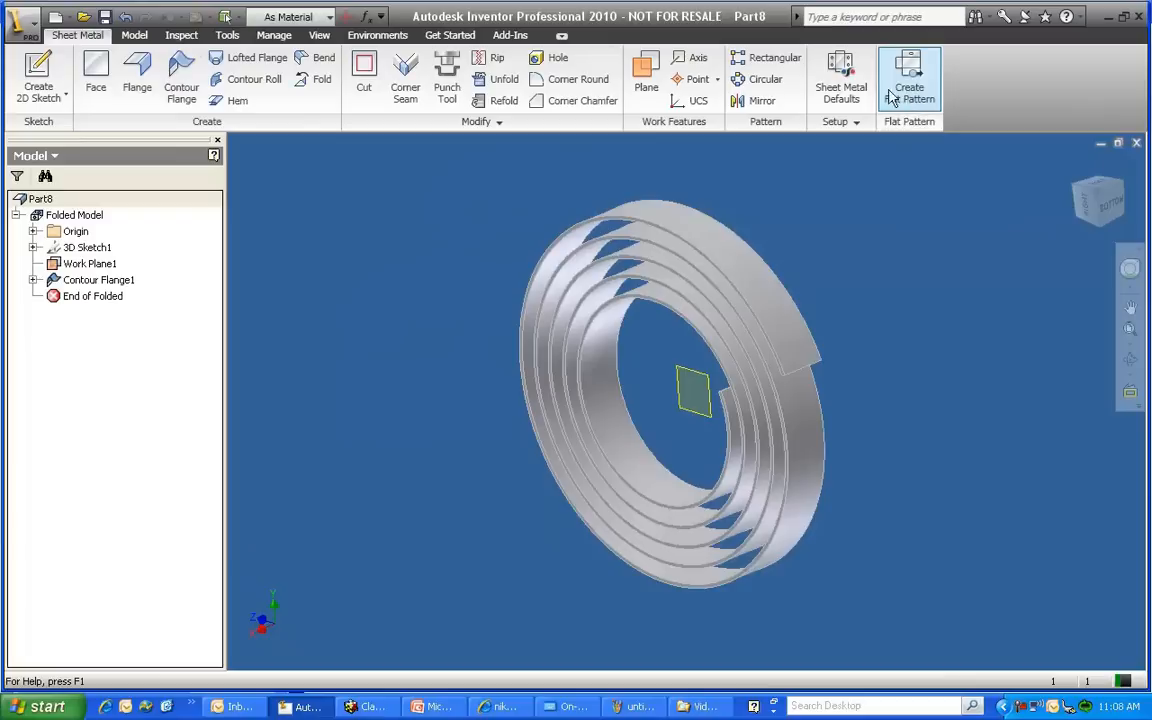
pyautogui.click(915, 95)
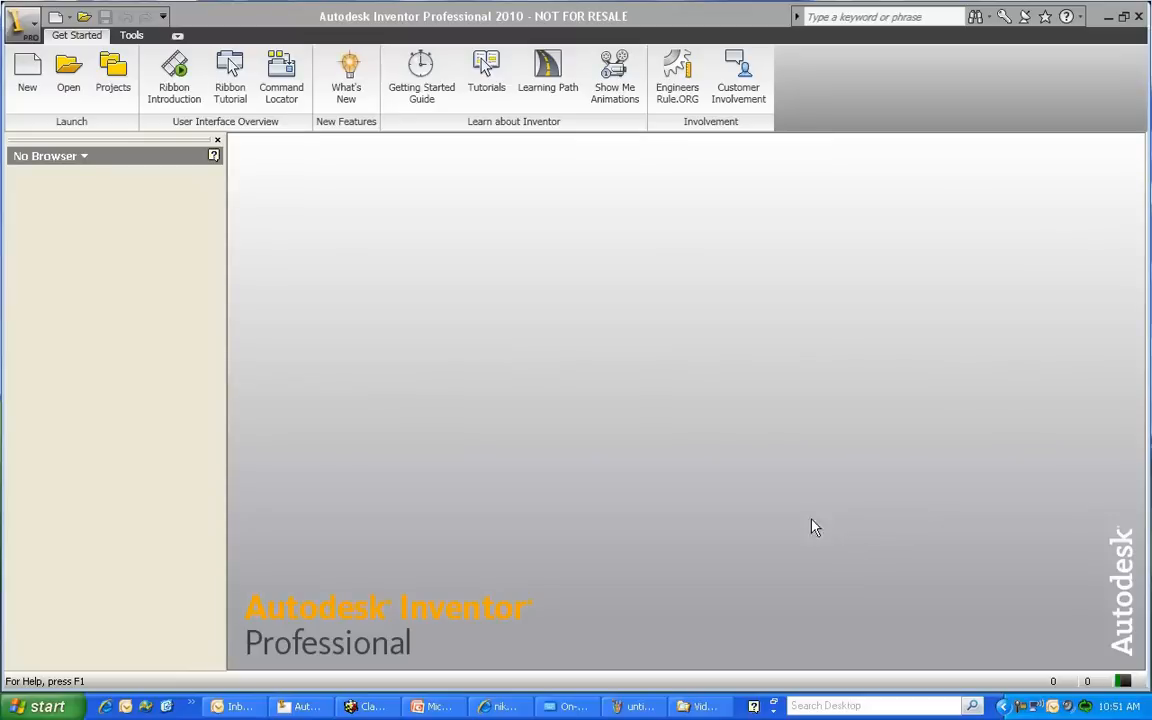
# Step: Create a new part from the Sheet Metal.ipt template
pyautogui.click(27, 78)
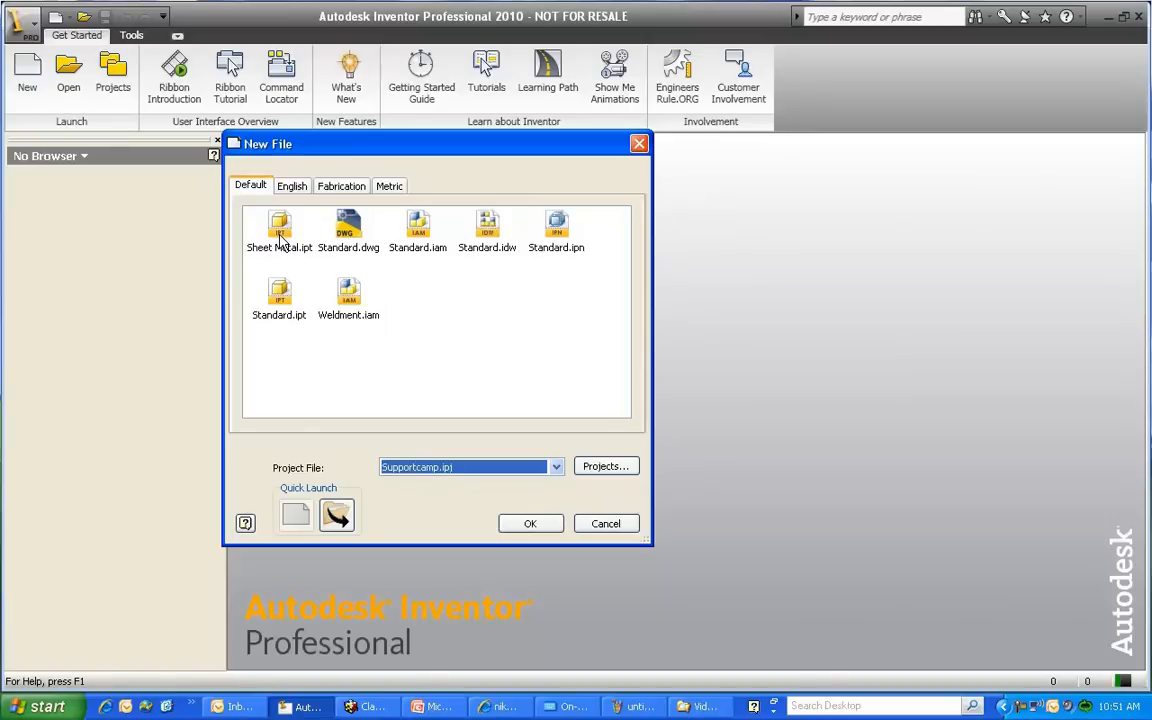
pyautogui.click(280, 238)
pyautogui.click(529, 523)
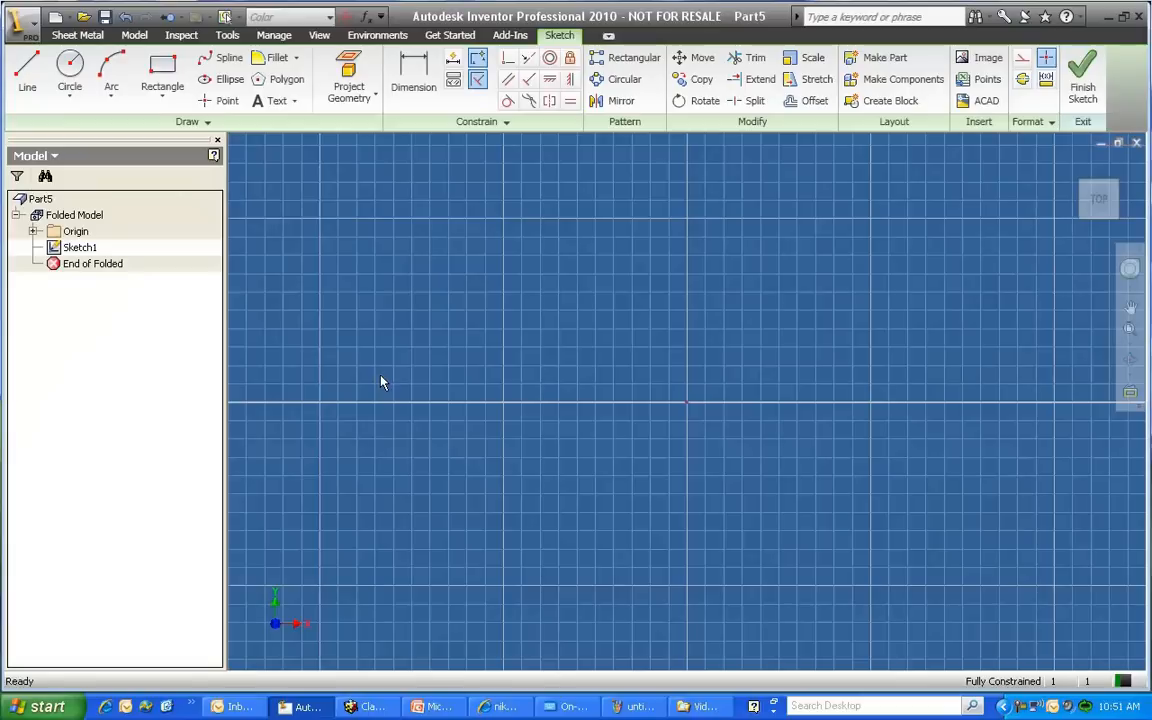
# Step: Exit the new part's default 2D sketch and delete it
pyautogui.click(1082, 76)
pyautogui.click(55, 249)
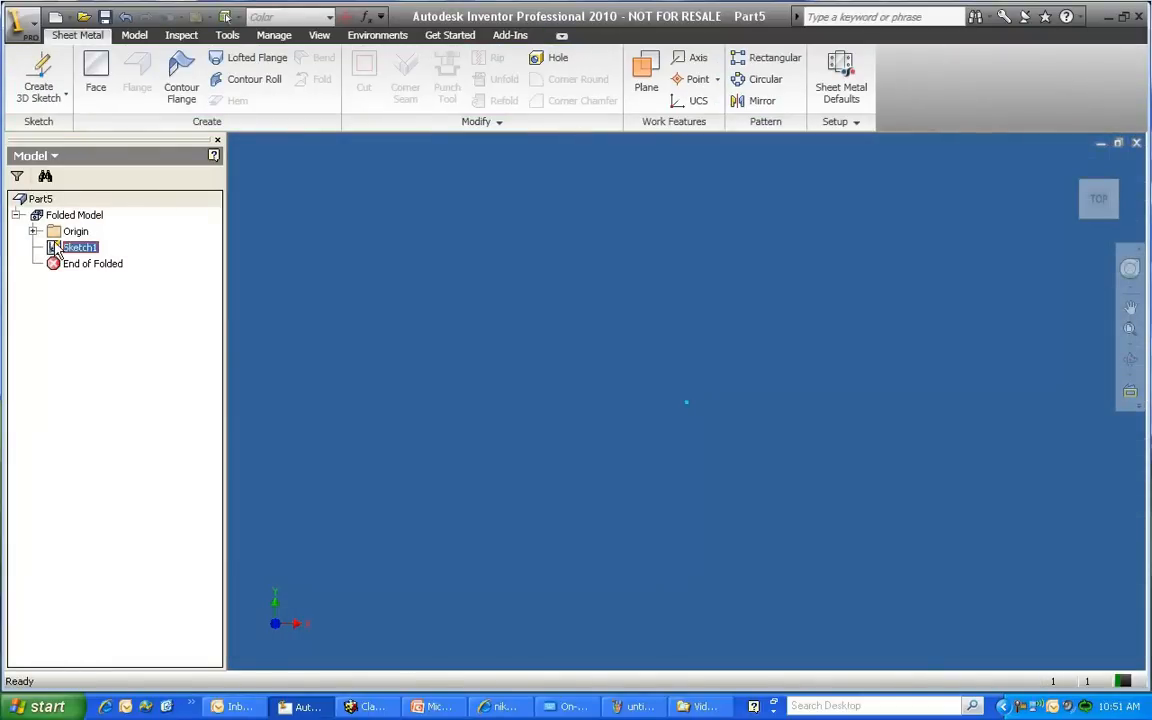
pyautogui.rightClick(56, 249)
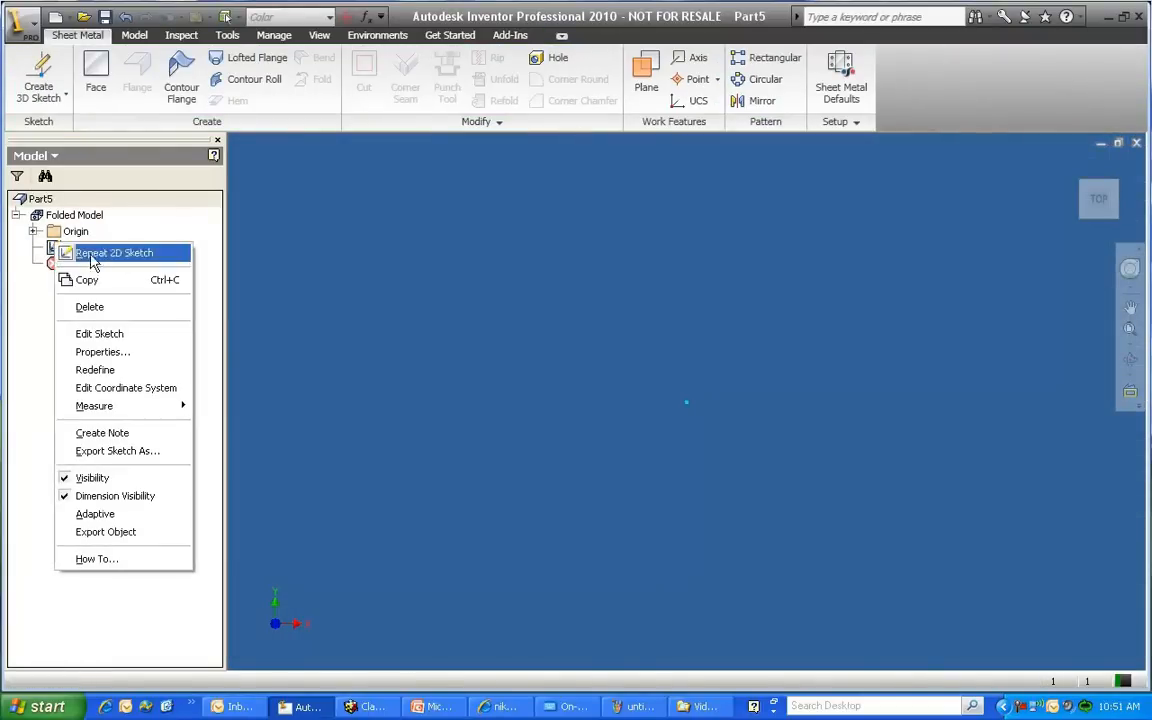
pyautogui.click(101, 310)
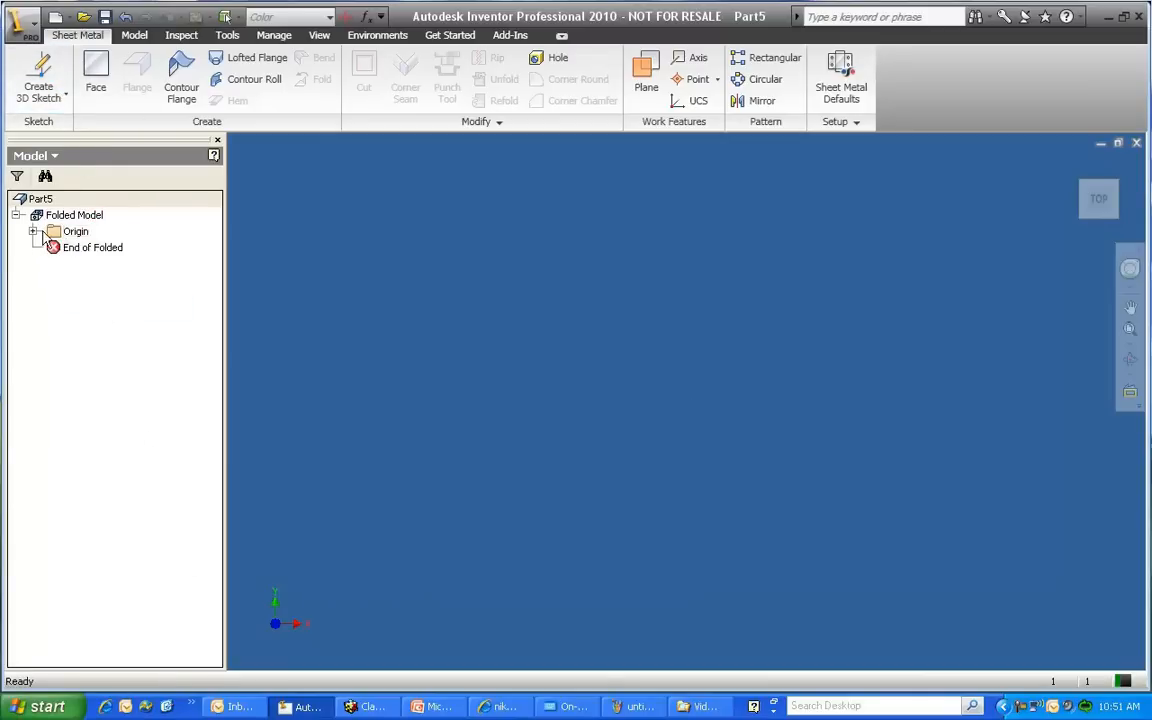
# Step: Start a 3D sketch and place a line's first point at the origin, X 0, Y 0, Z 0
pyautogui.click(40, 88)
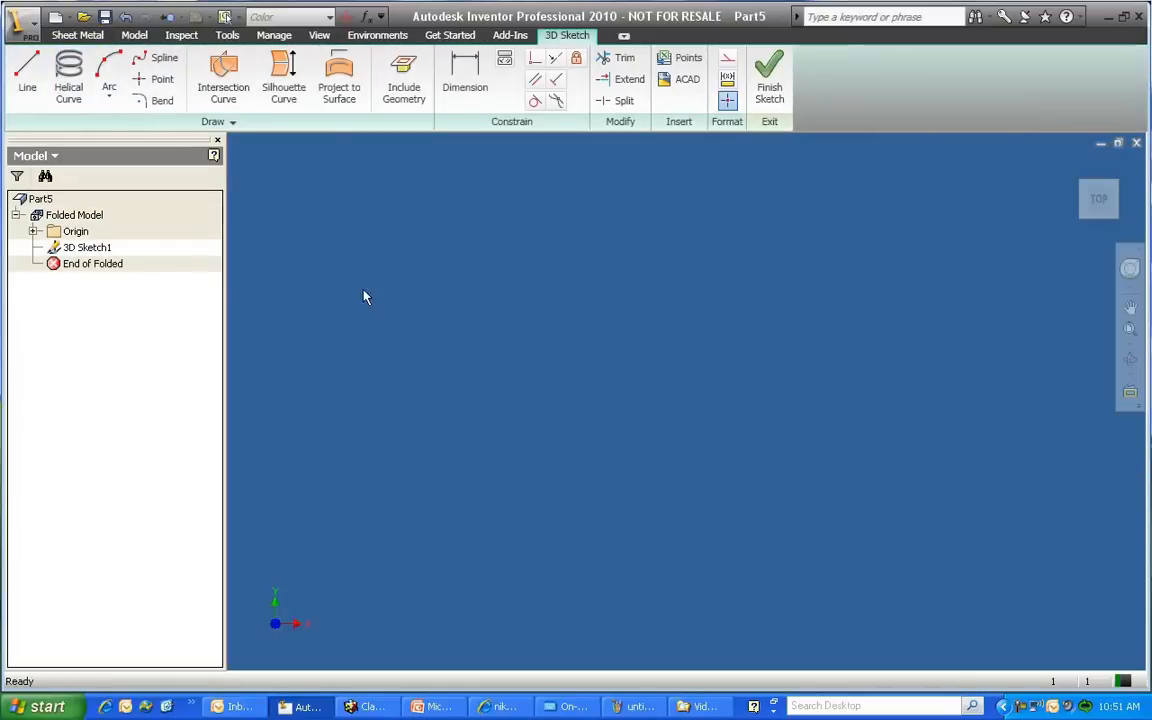
pyautogui.click(27, 75)
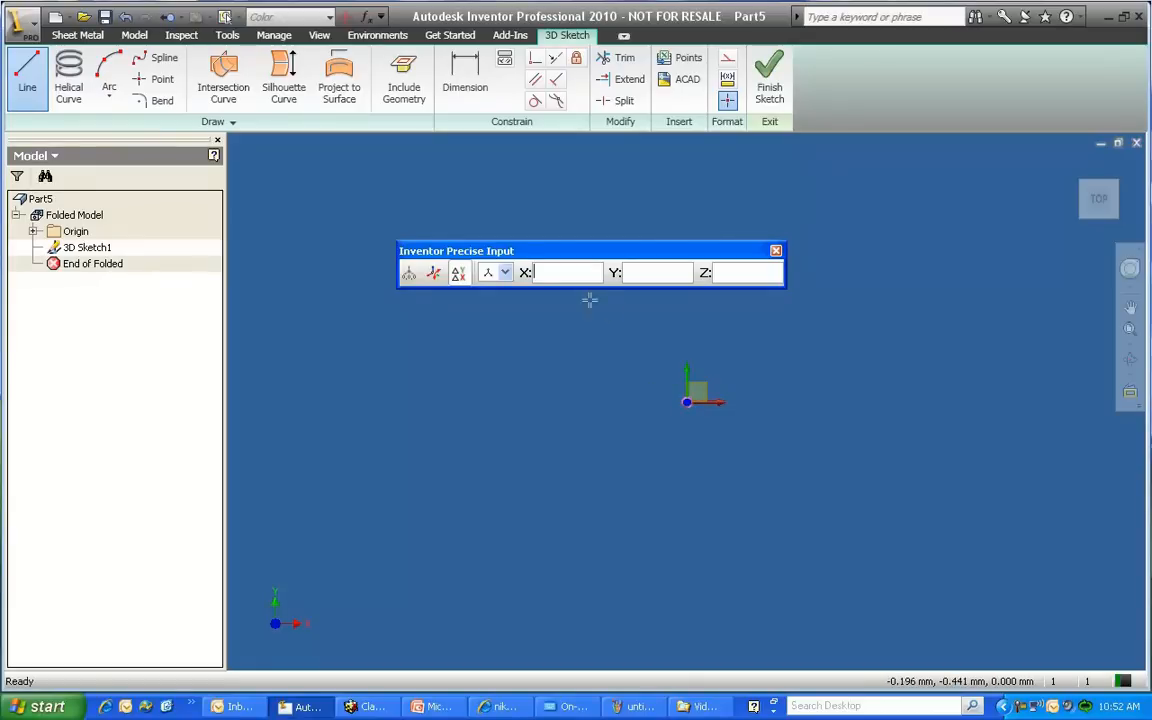
pyautogui.write('0')
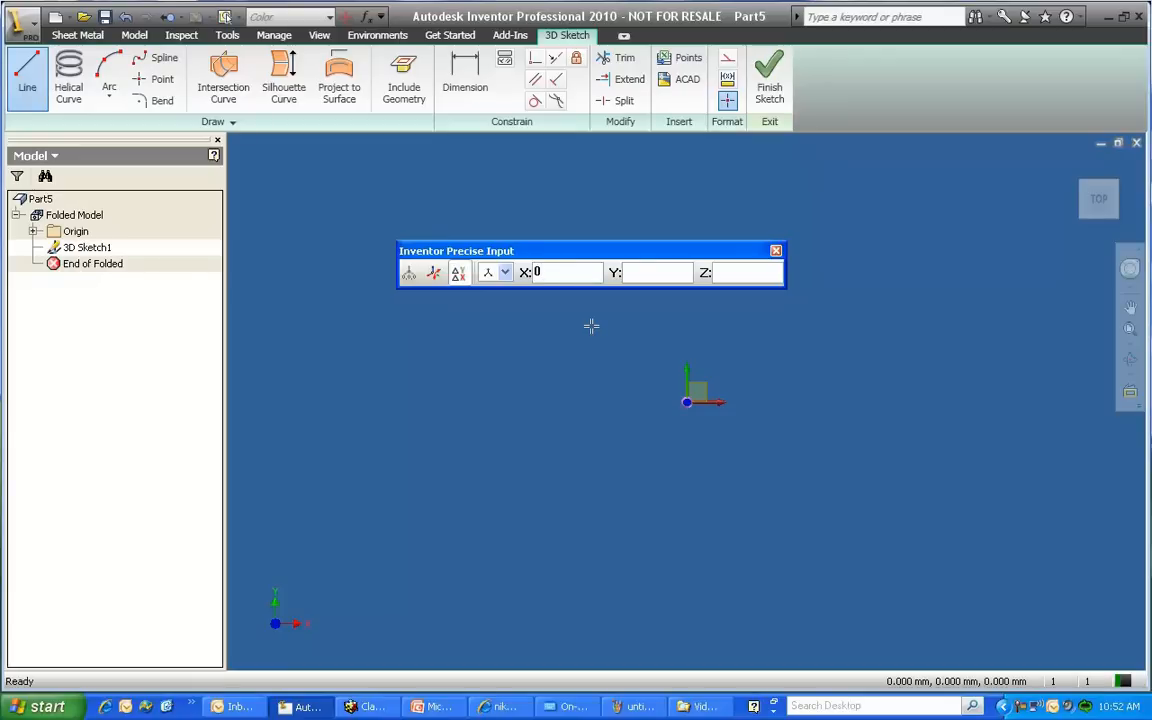
pyautogui.write('00')
pyautogui.press('Return')
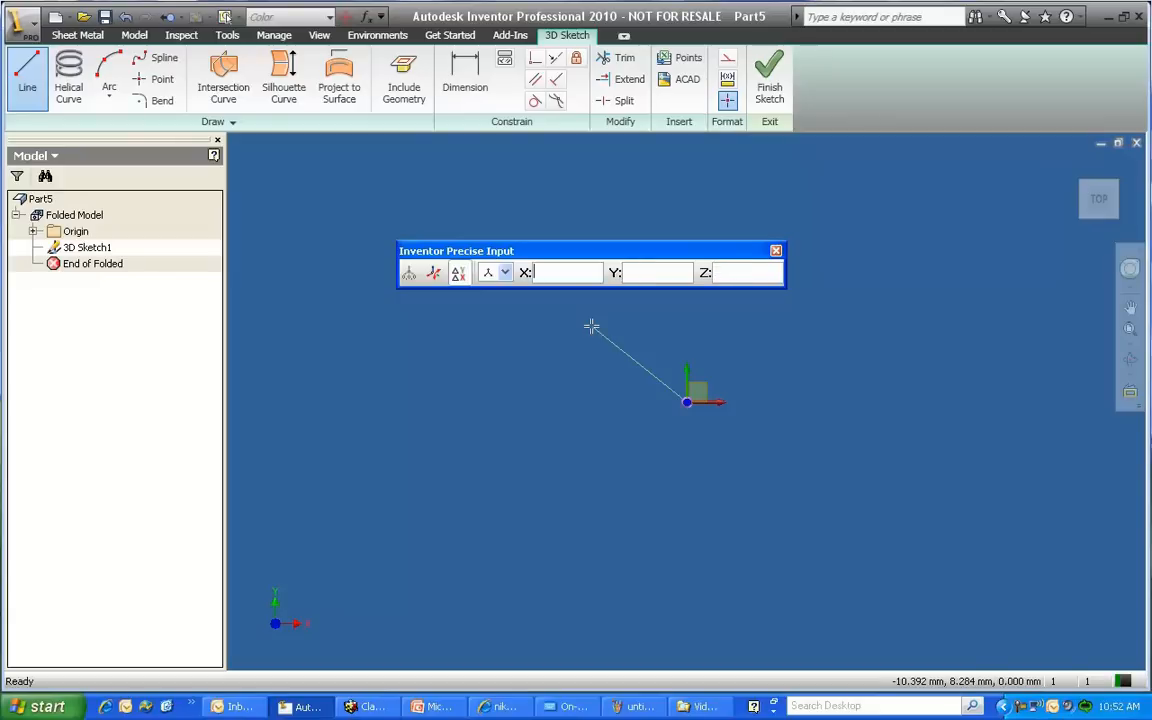
# Step: Complete the line with its end point at X 100, Y 0, Z 0 mm, and exit the Line command
pyautogui.write('100')
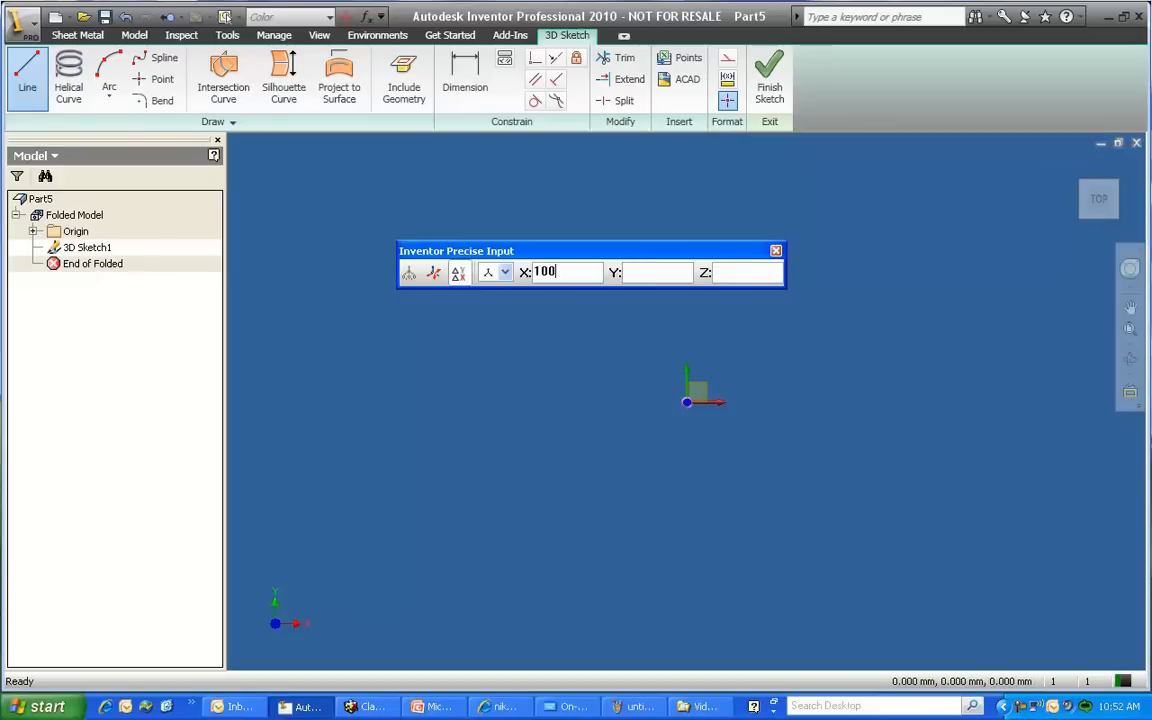
pyautogui.press('Tab')
pyautogui.write('0')
pyautogui.press('Tab')
pyautogui.write('0')
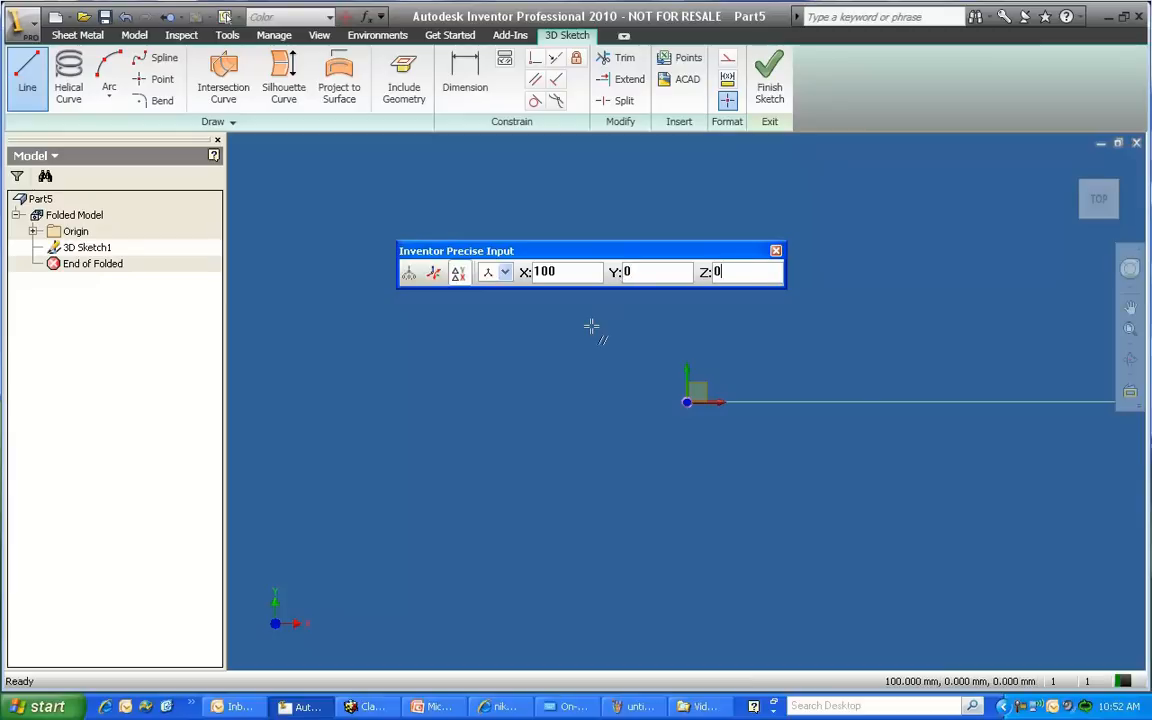
pyautogui.press('Return')
pyautogui.rightClick(632, 344)
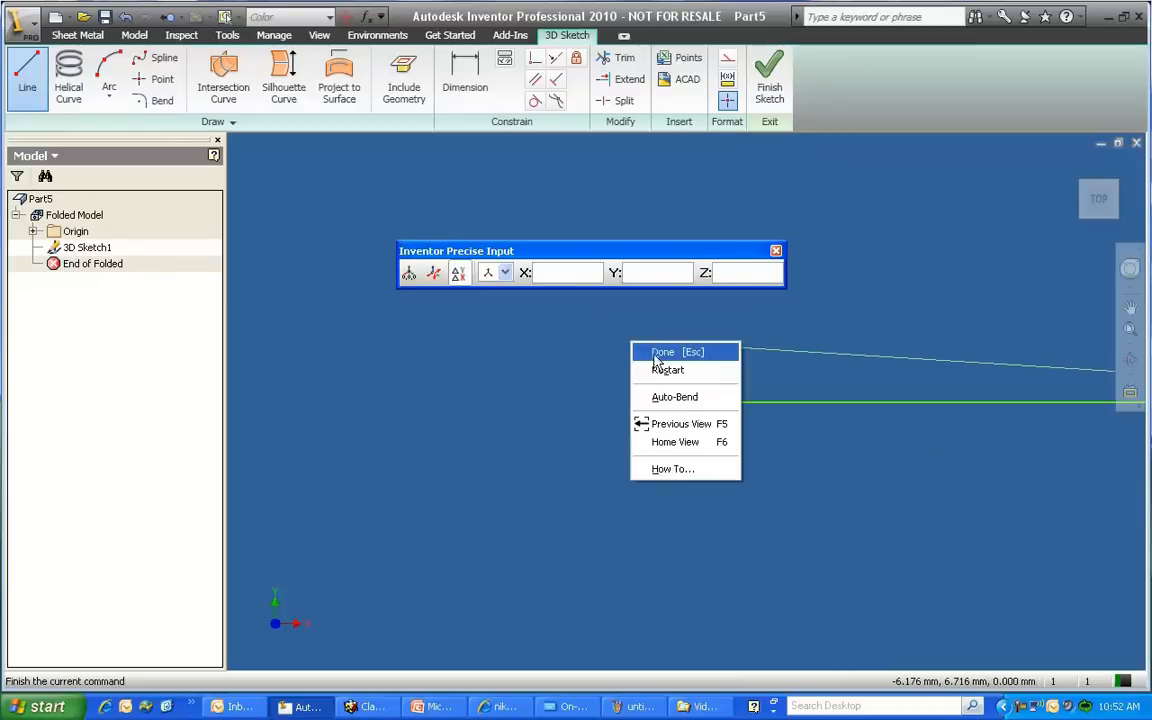
pyautogui.click(665, 359)
pyautogui.moveTo(710, 386); pyautogui.dragTo(635, 344, button='middle')
pyautogui.scroll(3, 425, 372)
pyautogui.scroll(2, 460, 368)
pyautogui.scroll(-1, 633, 350)
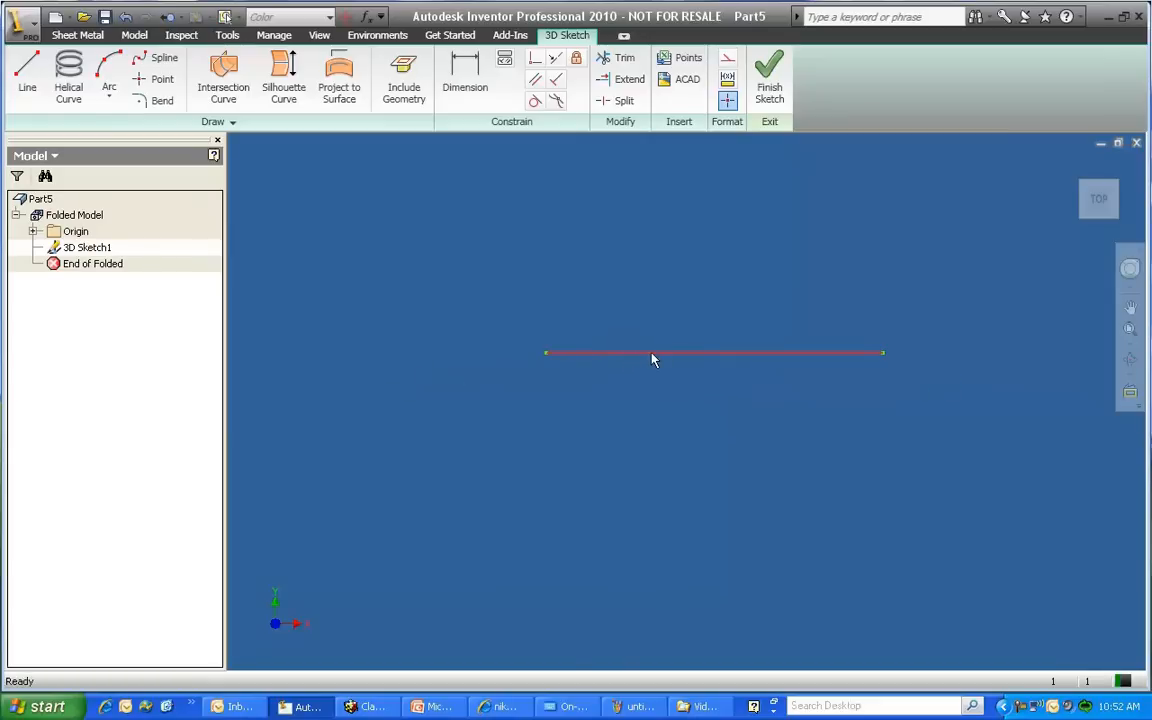
pyautogui.keyDown('shift'); pyautogui.moveTo(635, 375); pyautogui.dragTo(740, 363, button='middle'); pyautogui.keyUp('shift')
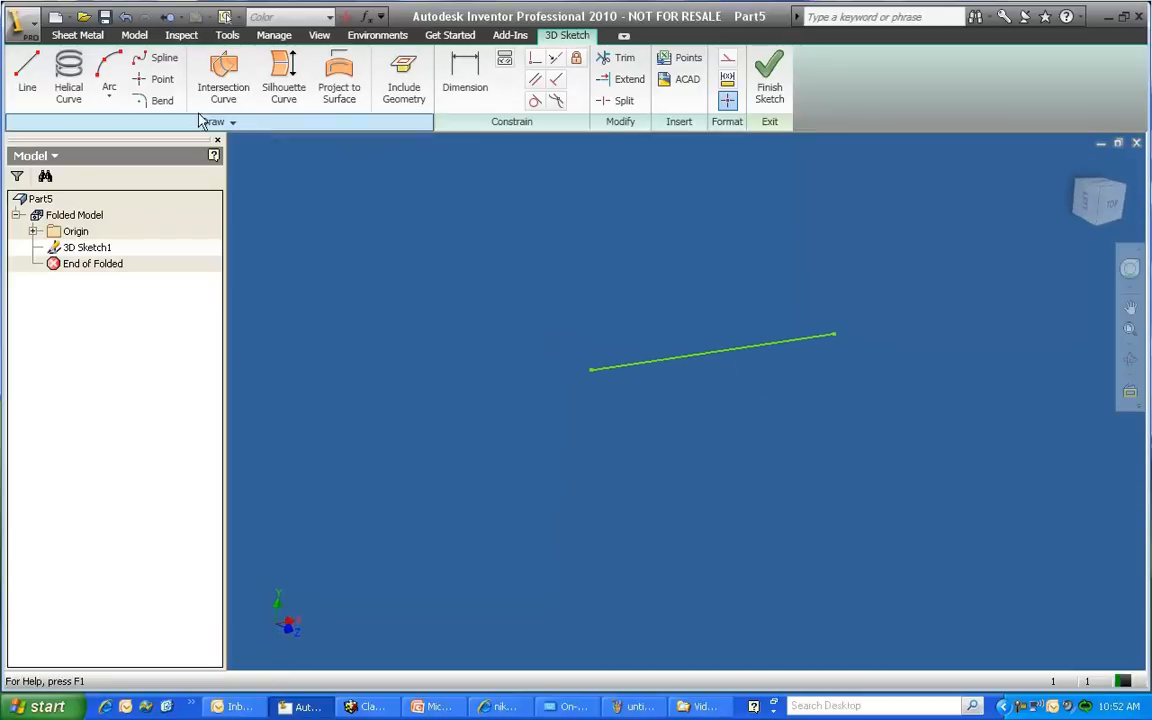
# Step: Start a helical curve of type Spiral, with its axis running from the line's X 100 end to its origin end
pyautogui.click(69, 95)
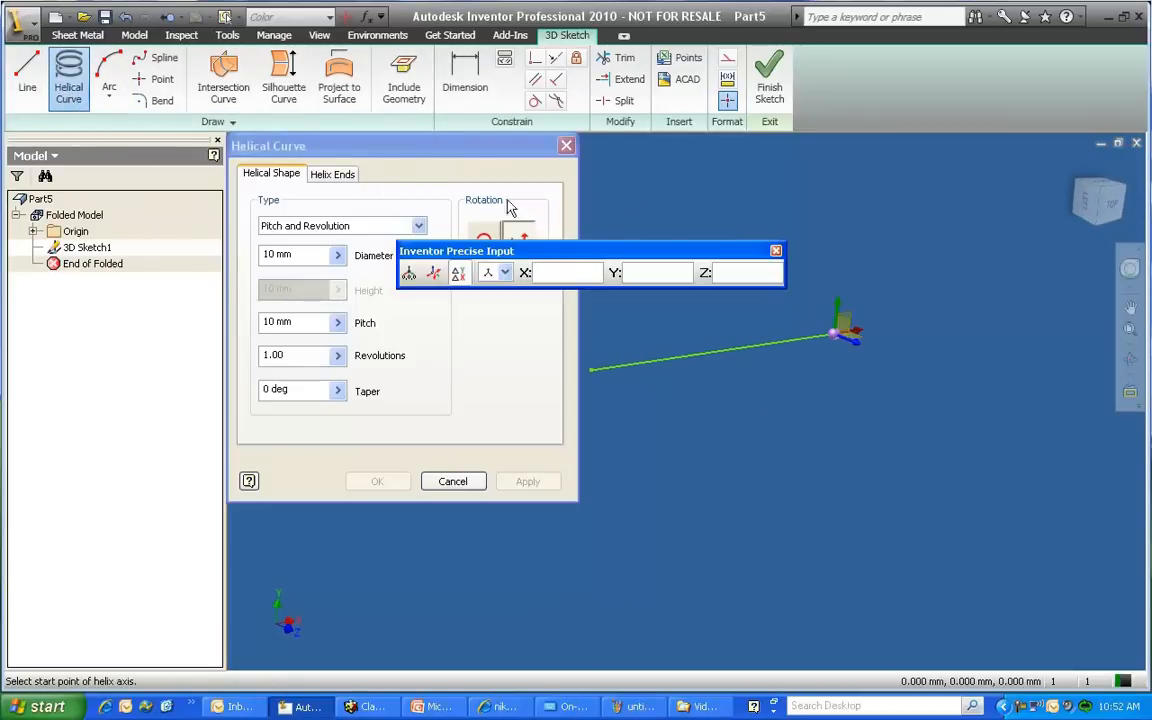
pyautogui.click(776, 250)
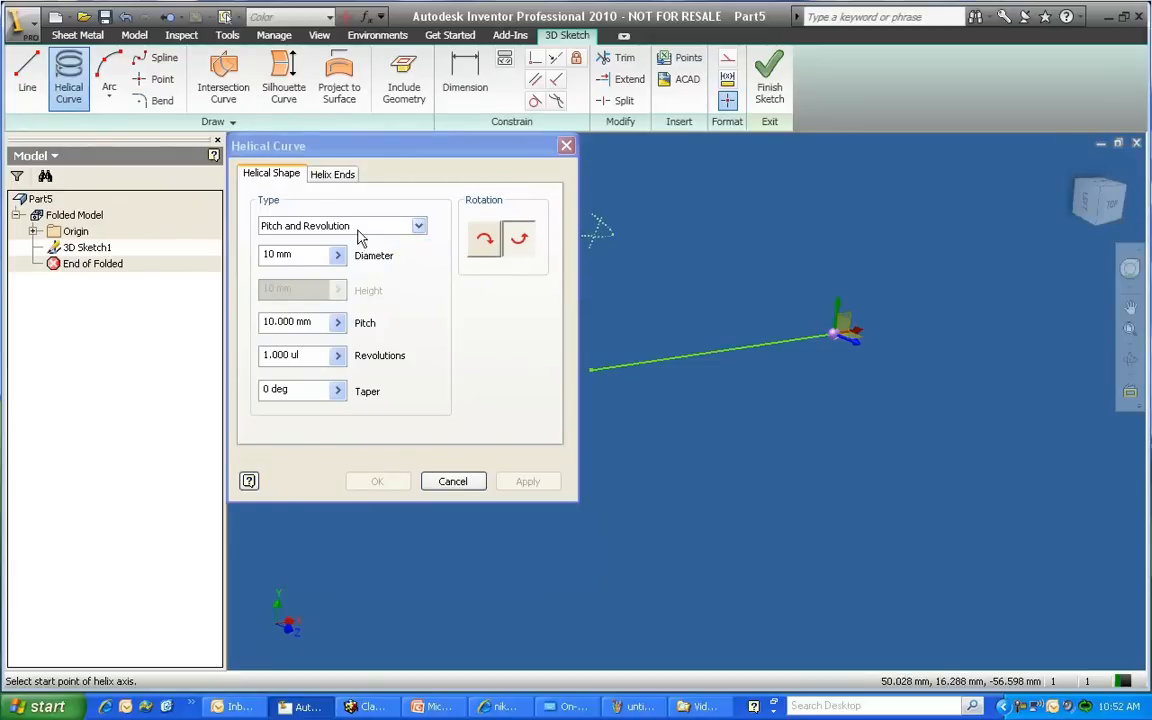
pyautogui.click(303, 227)
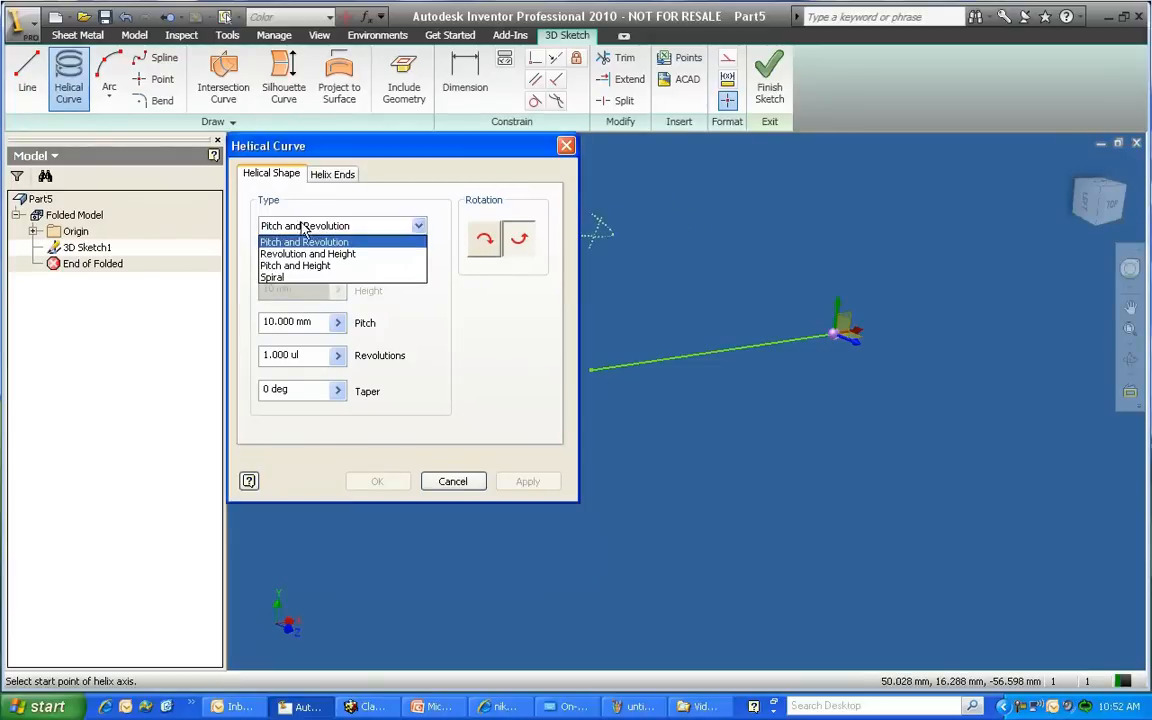
pyautogui.click(286, 278)
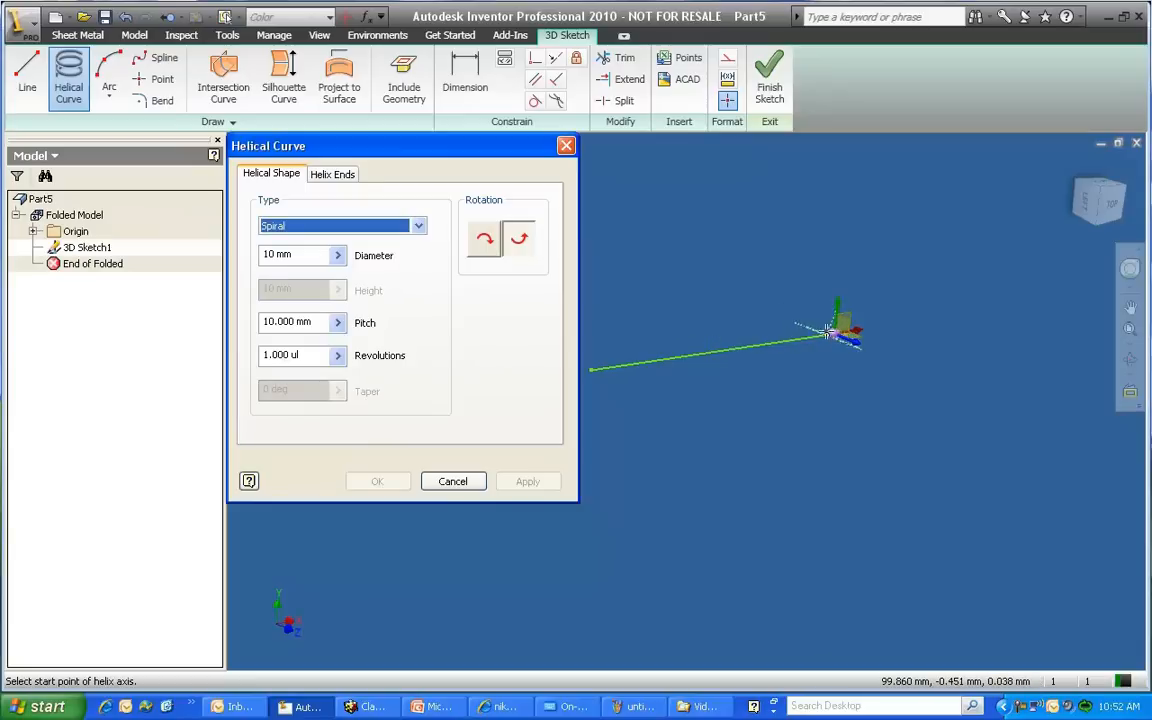
pyautogui.click(835, 333)
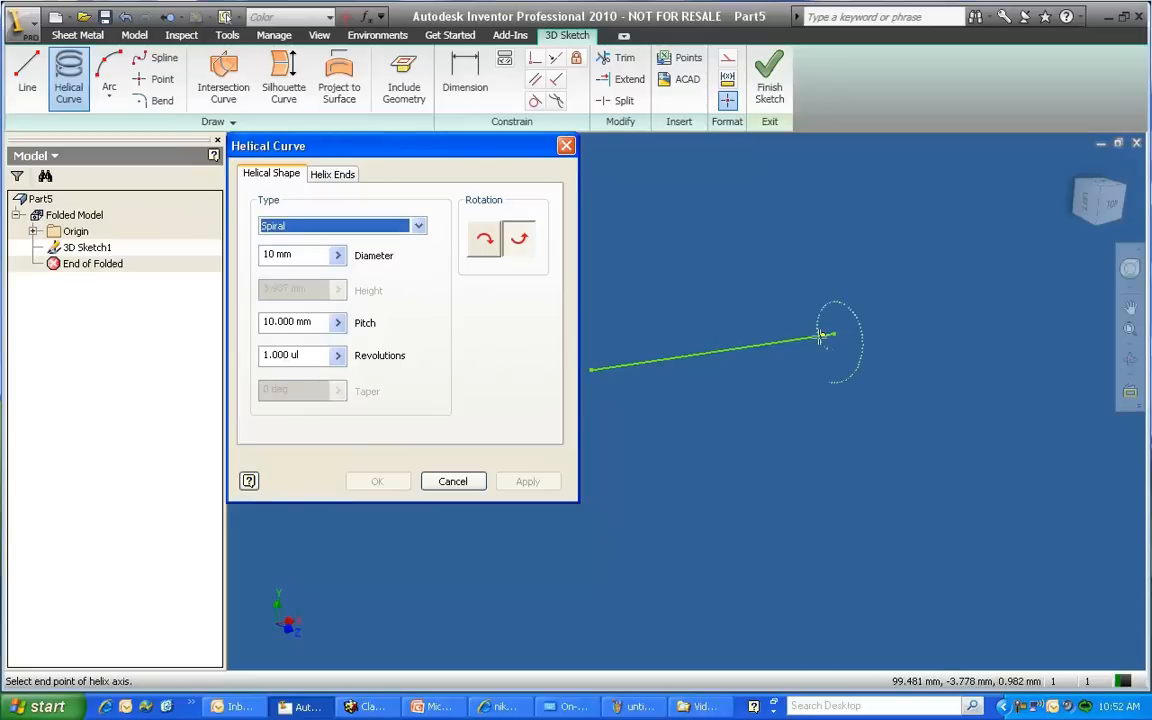
pyautogui.click(593, 368)
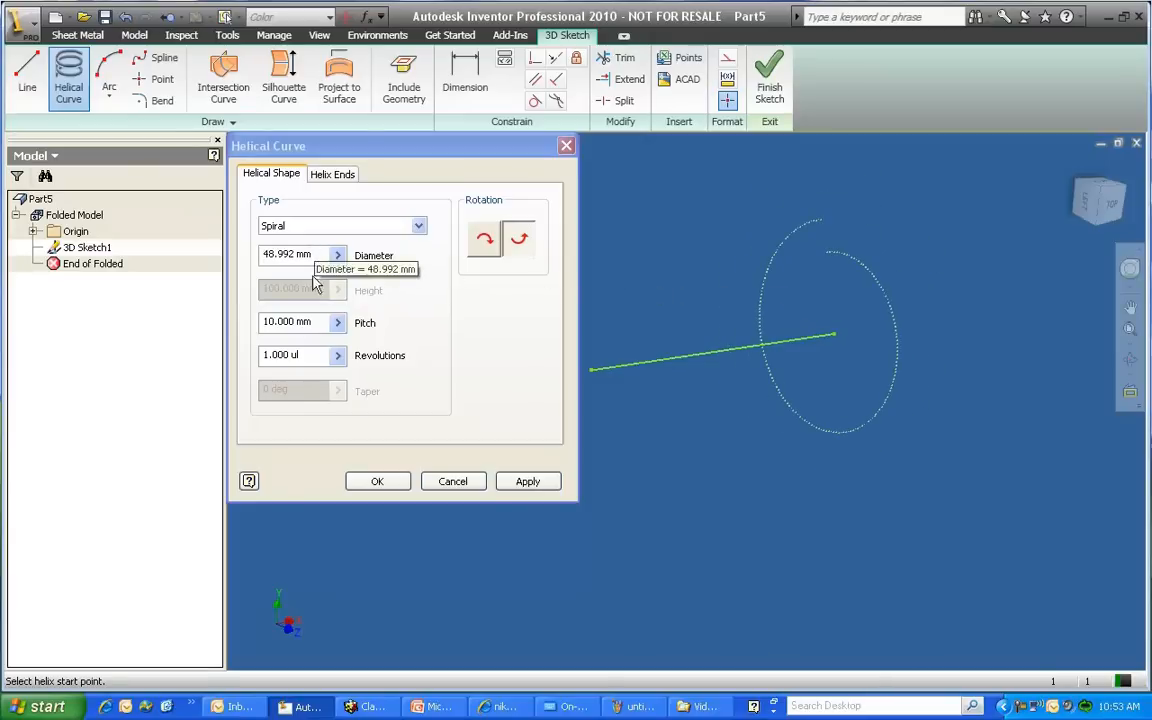
# Step: Create the spiral with about 49 mm diameter, 10 mm pitch and 5 revolutions, and finish the 3D sketch
pyautogui.click(302, 355)
pyautogui.write('5')
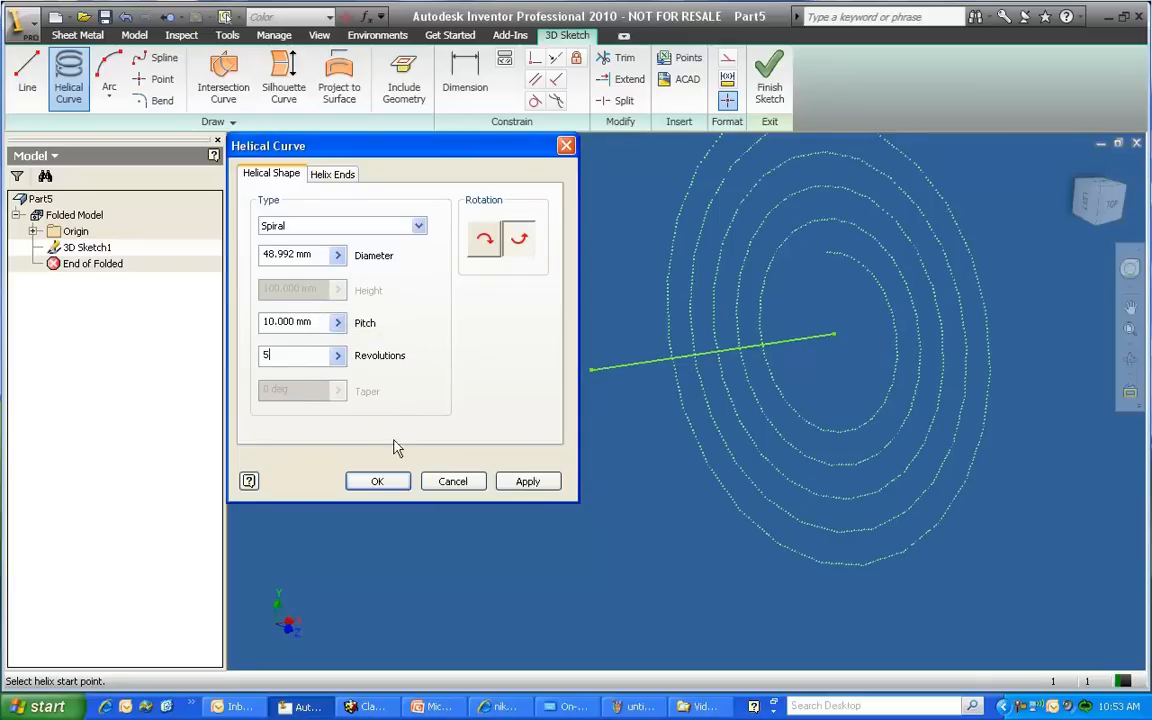
pyautogui.click(374, 481)
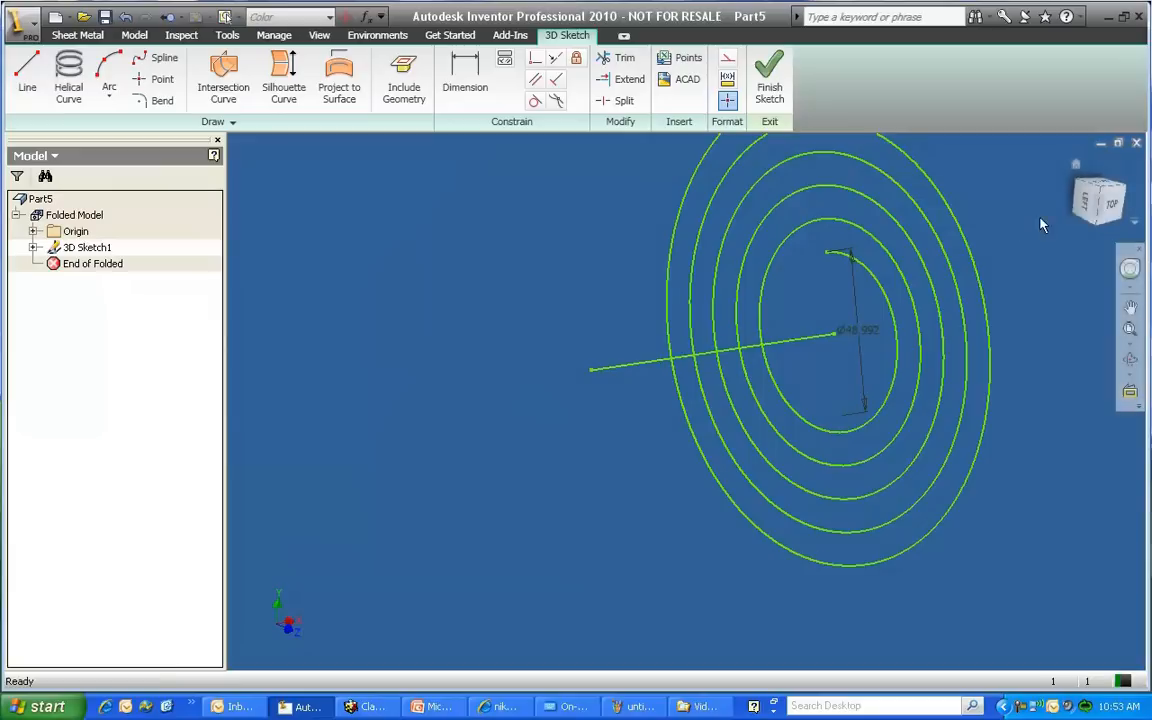
pyautogui.click(1088, 201)
pyautogui.moveTo(646, 332); pyautogui.dragTo(607, 283, button='middle')
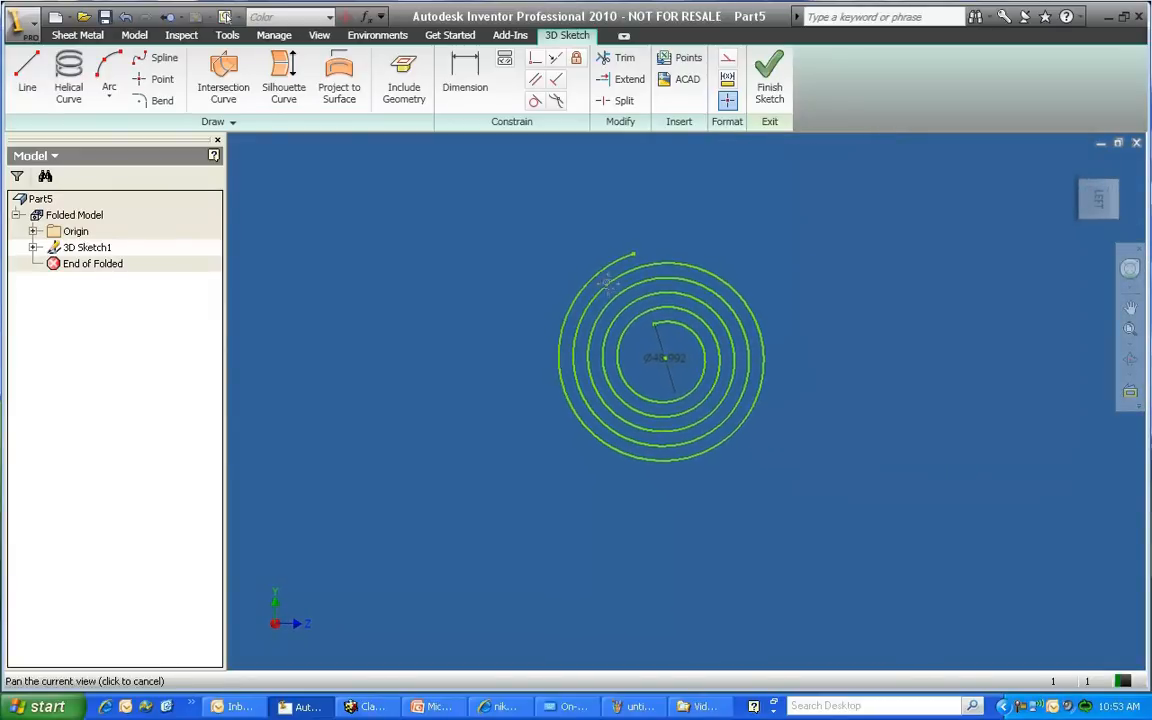
pyautogui.click(768, 80)
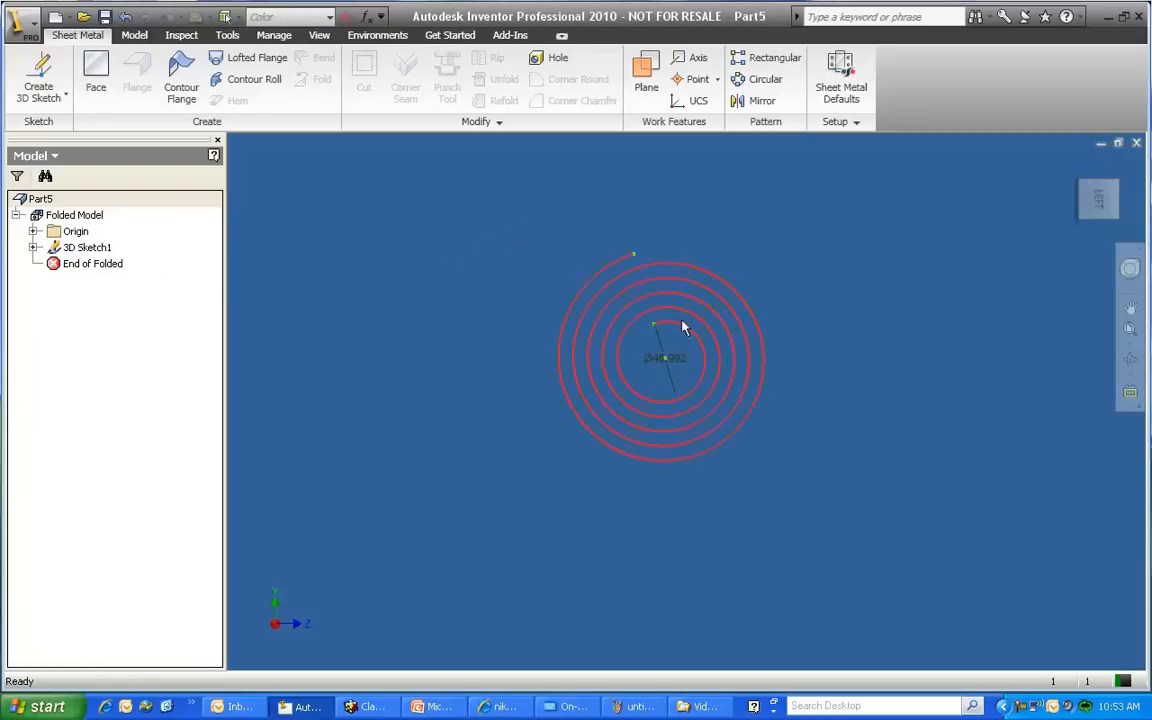
# Step: Create a work plane through the axis line's origin end point, perpendicular to the line
pyautogui.press('F4')
pyautogui.moveTo(674, 376); pyautogui.dragTo(584, 419)
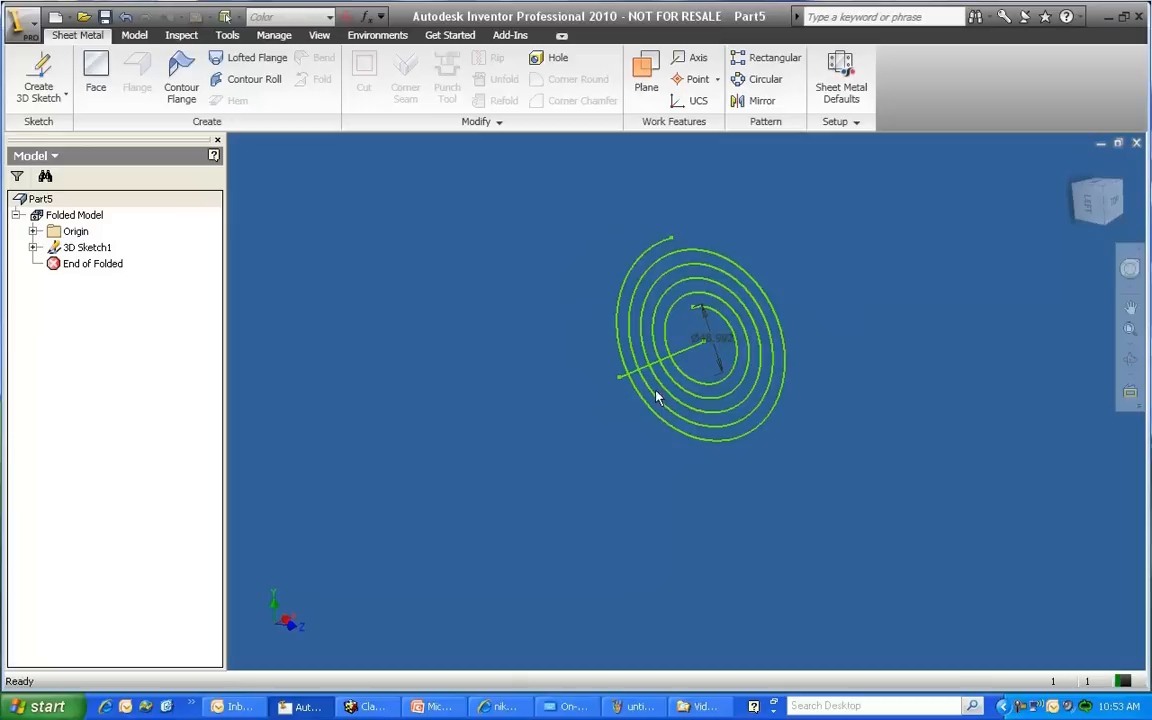
pyautogui.click(646, 75)
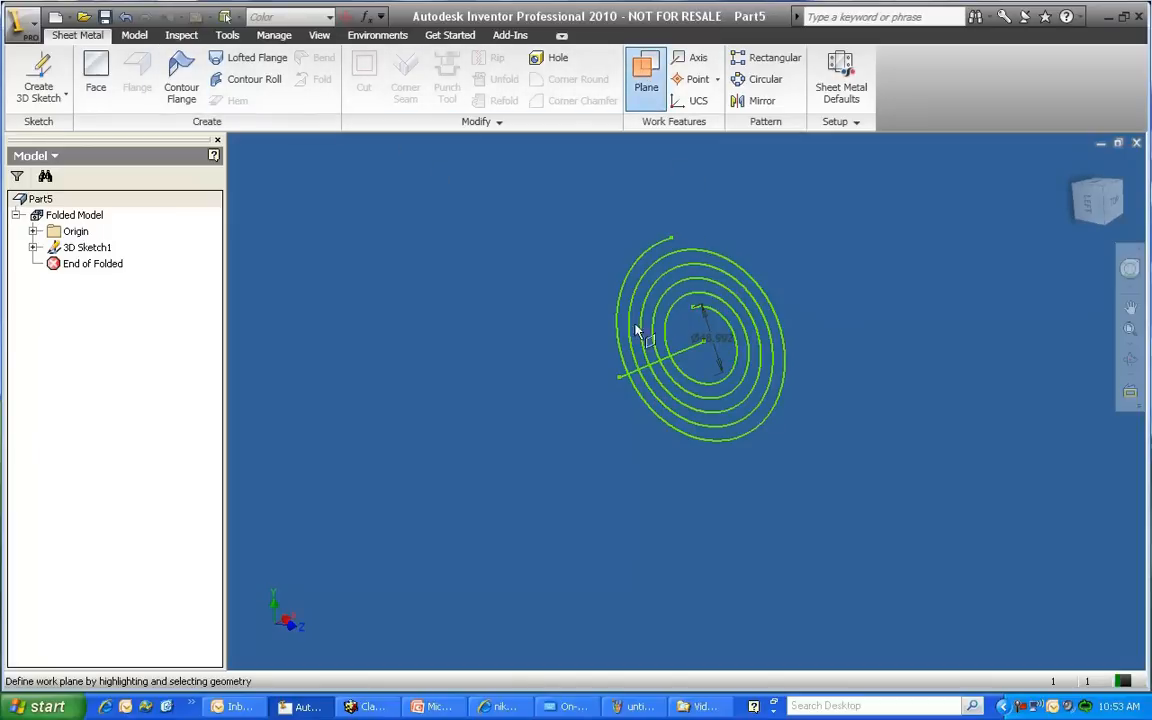
pyautogui.click(622, 381)
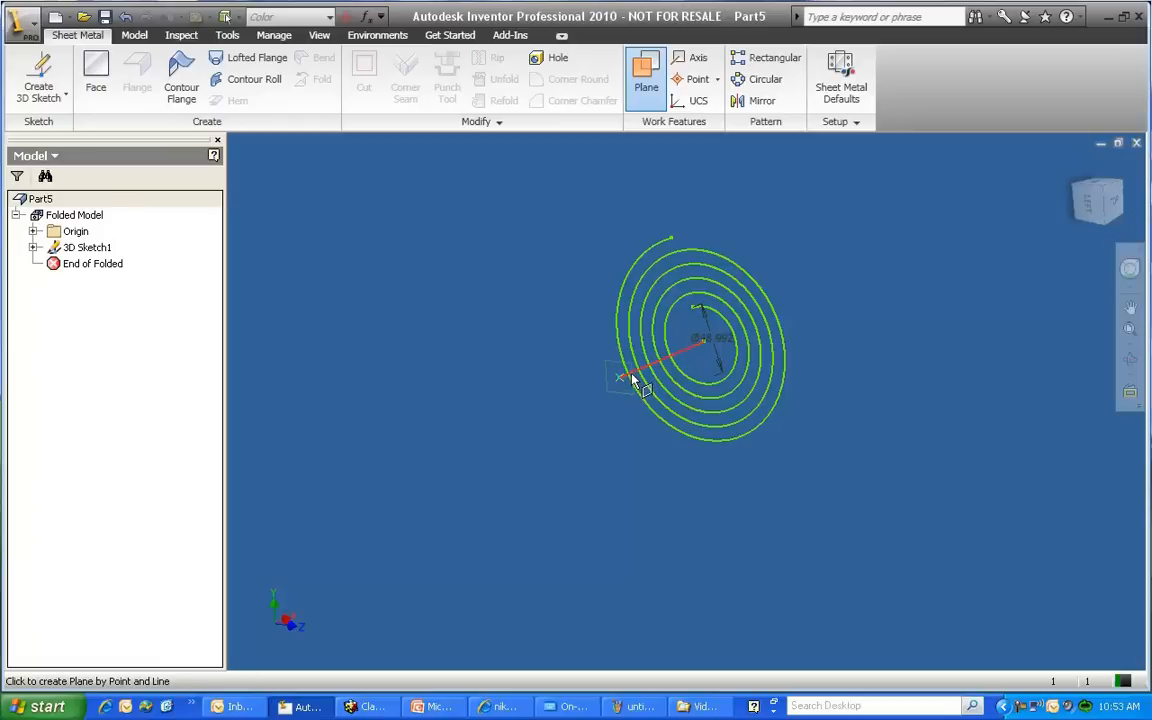
pyautogui.click(627, 378)
pyautogui.scroll(2, 659, 358)
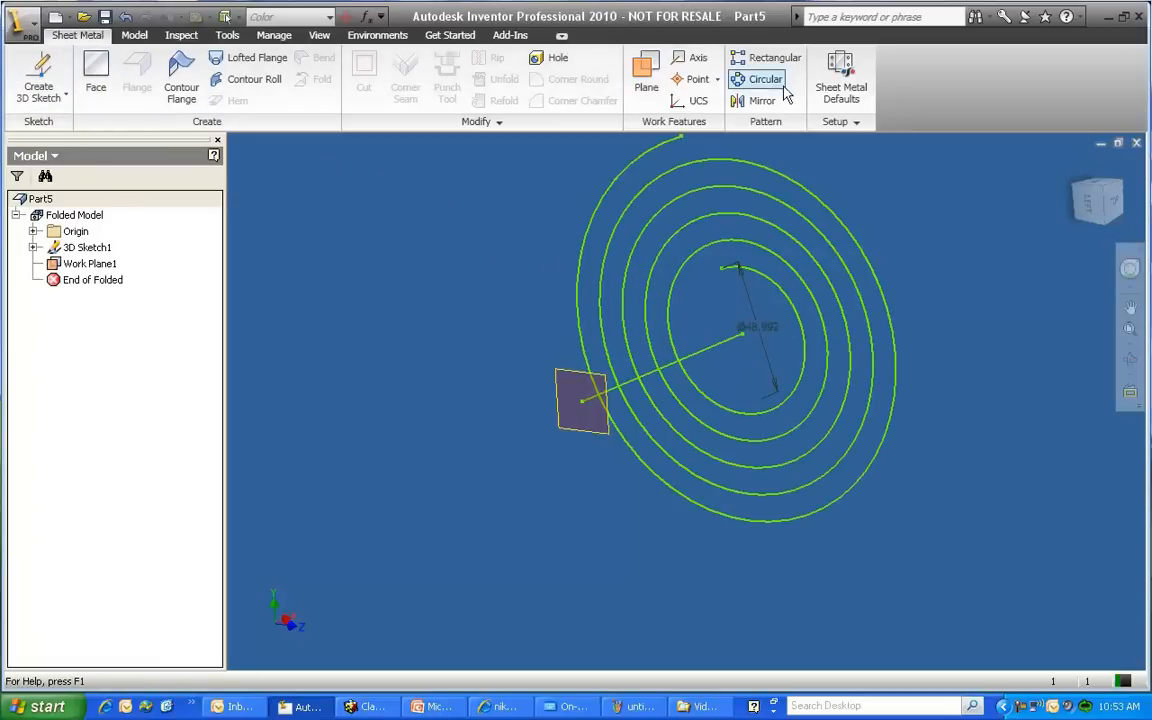
# Step: Project the spiral curve into a new 2D sketch on the work plane and finish the sketch
pyautogui.click(65, 97)
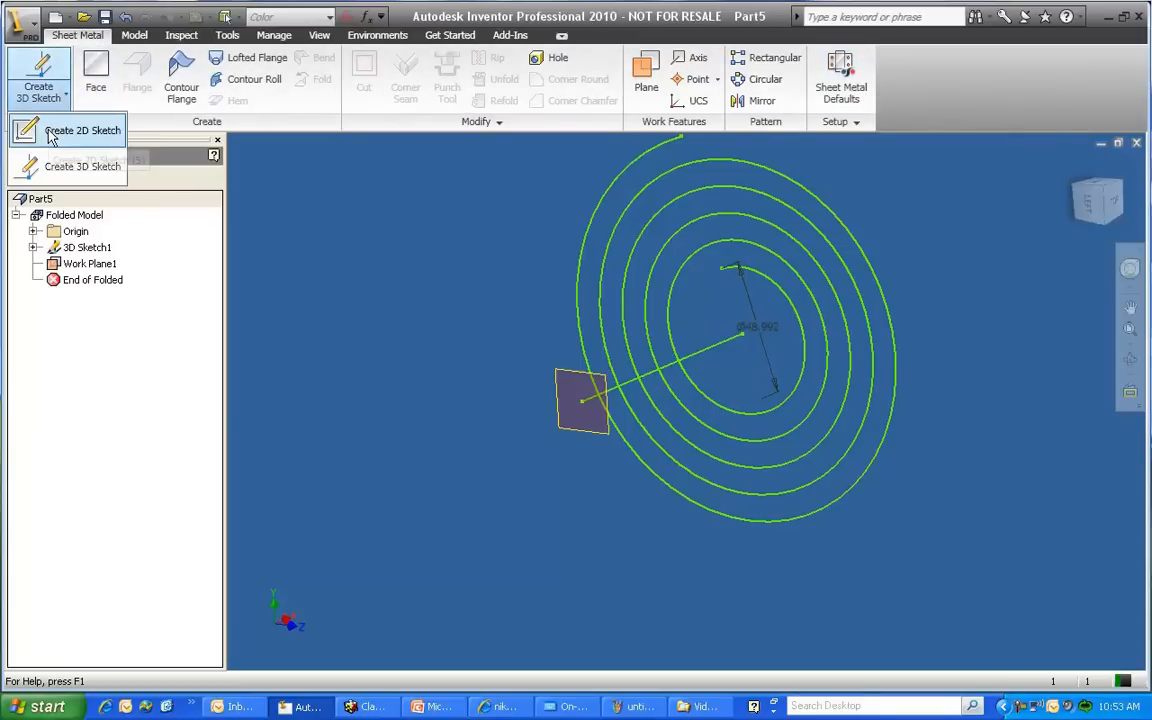
pyautogui.click(52, 133)
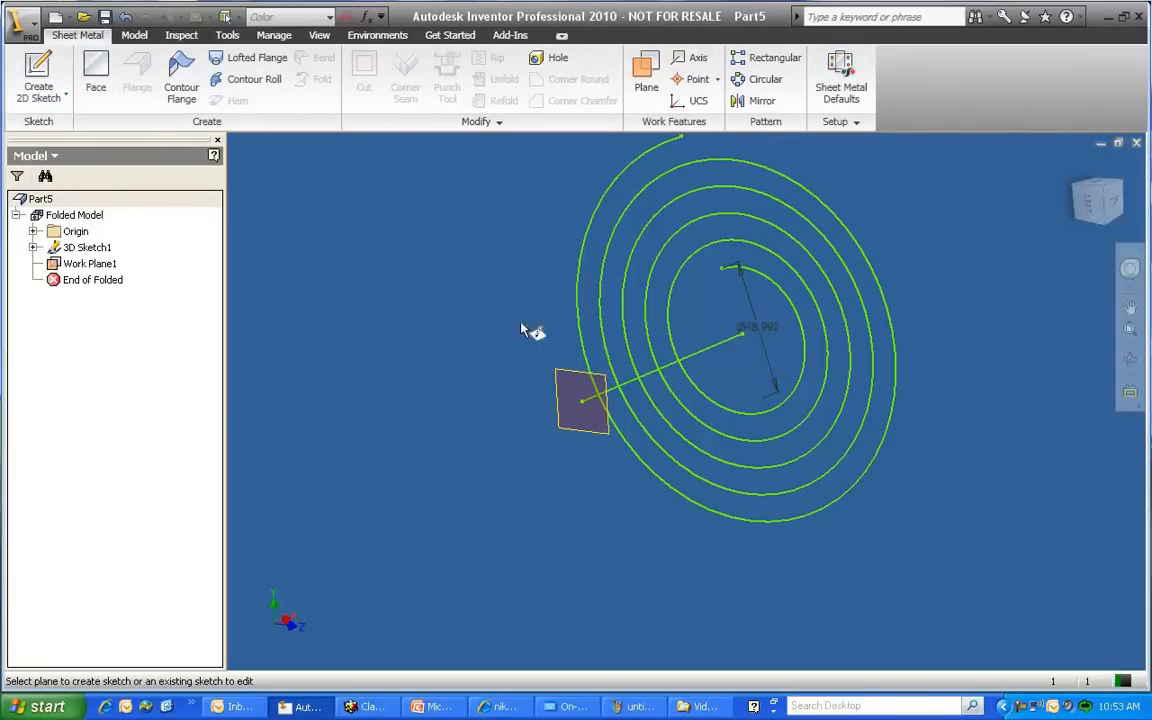
pyautogui.click(572, 382)
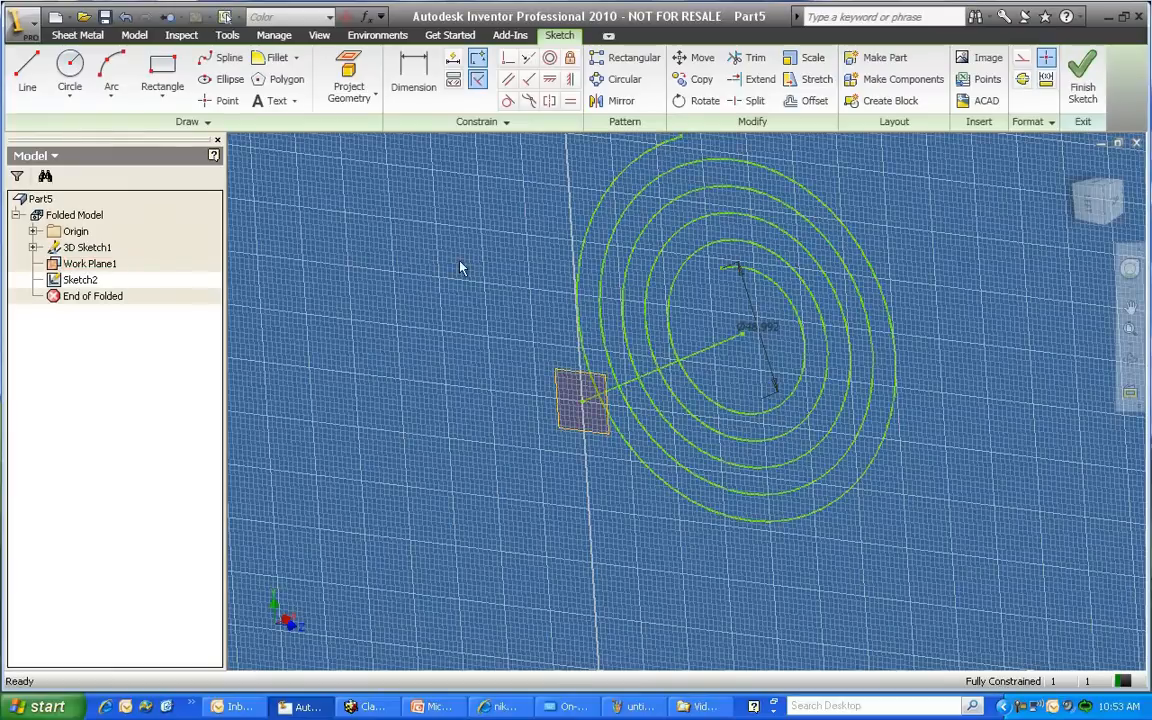
pyautogui.click(362, 77)
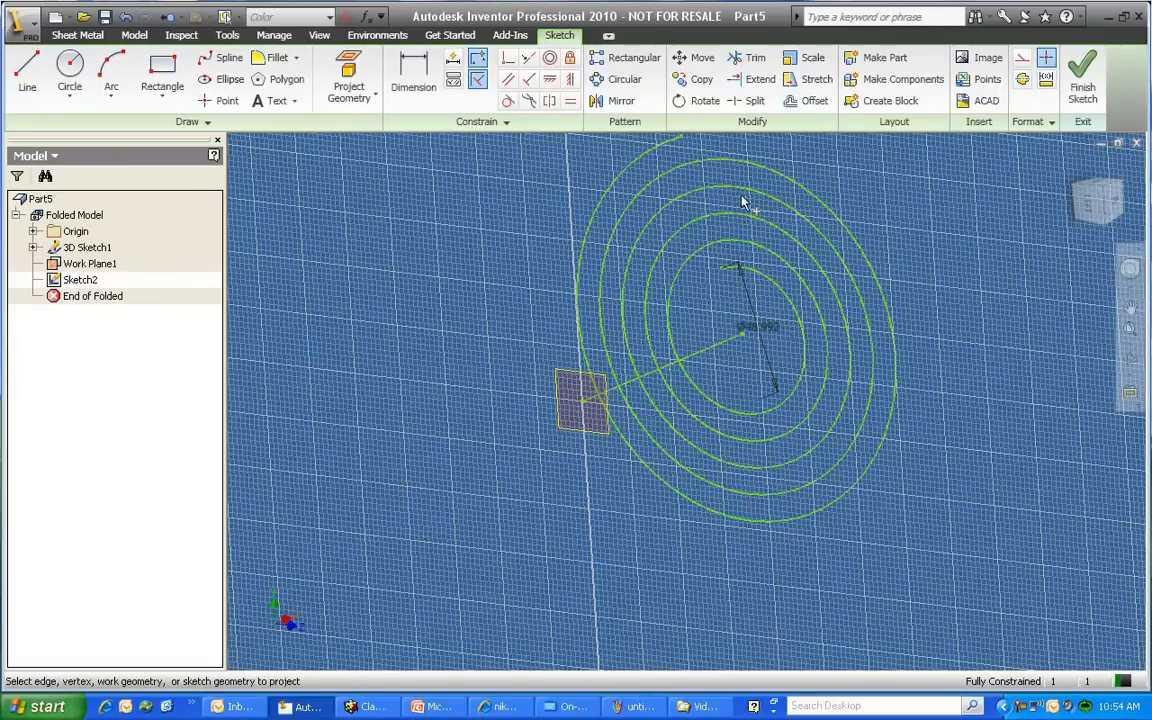
pyautogui.scroll(-5, 694, 258)
pyautogui.scroll(5, 694, 253)
pyautogui.moveTo(694, 253); pyautogui.dragTo(725, 252, button='middle')
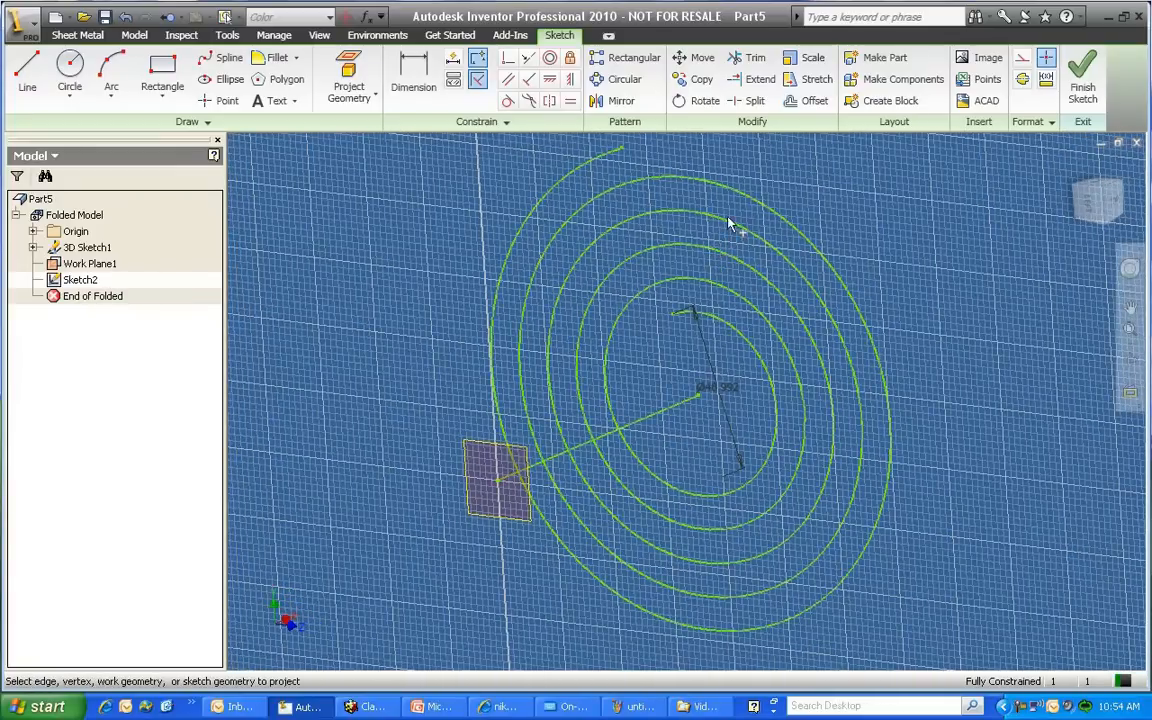
pyautogui.click(716, 216)
pyautogui.click(1080, 88)
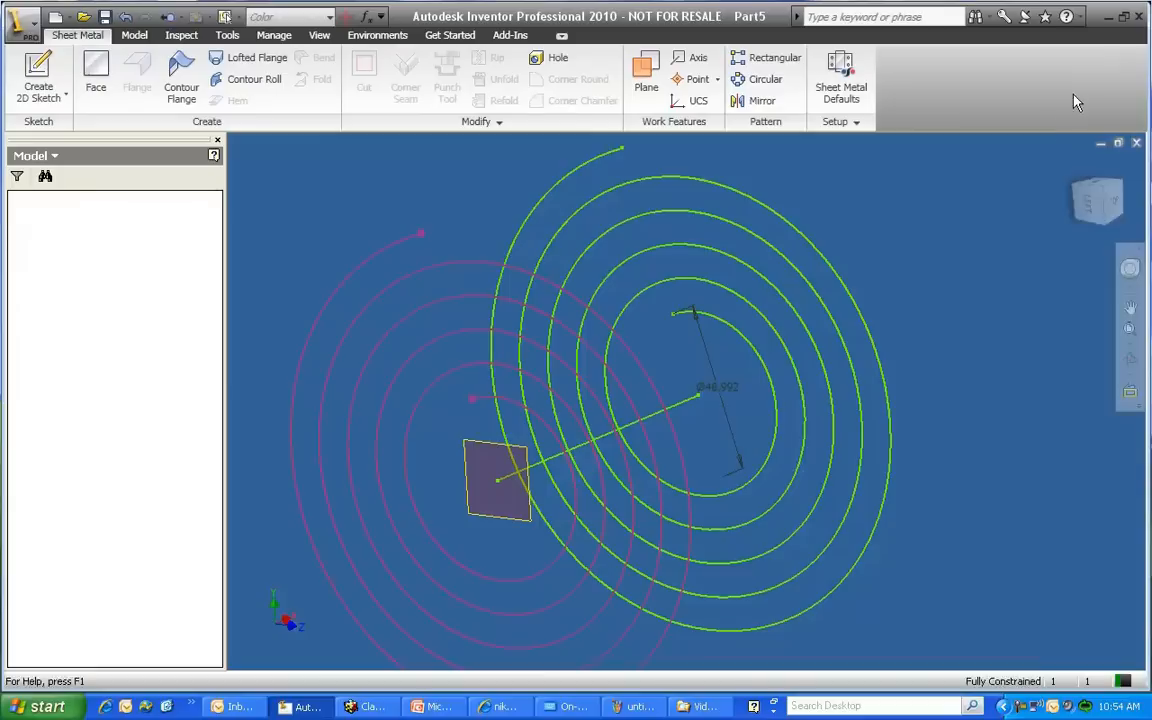
# Step: Turn off the visibility of 3D Sketch1
pyautogui.click(84, 251)
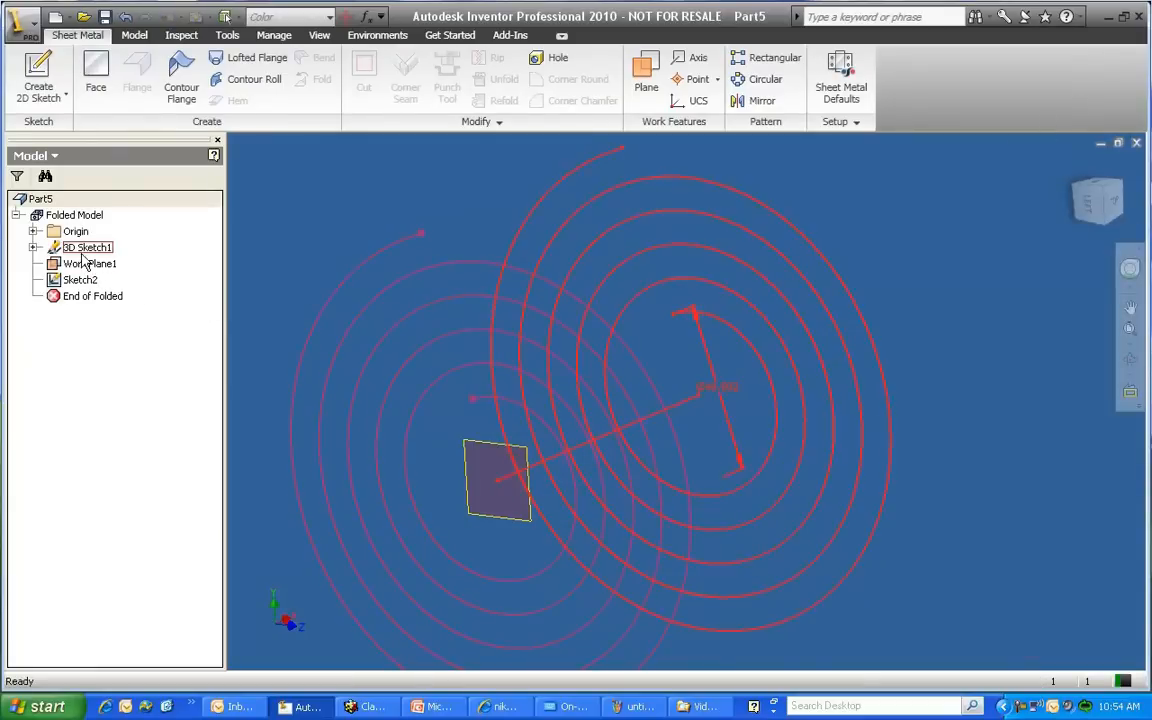
pyautogui.rightClick(84, 252)
pyautogui.click(130, 390)
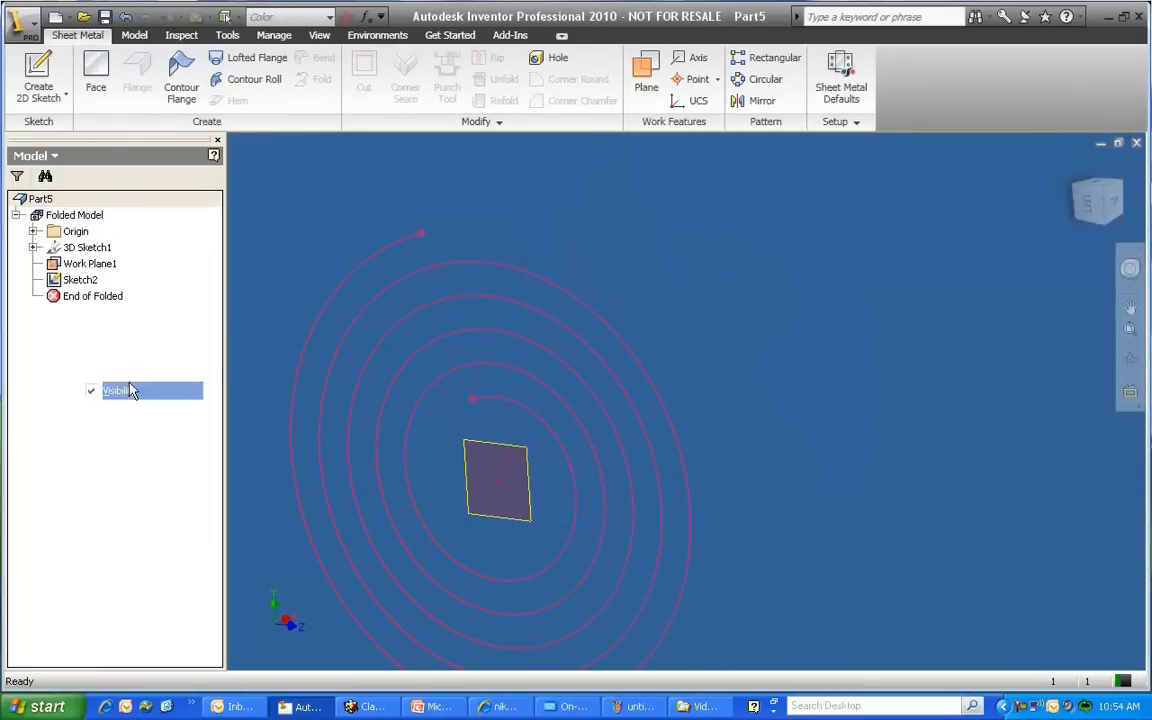
# Step: Extrude the projected spiral in Sketch2 as a surface with a distance of 50 mm
pyautogui.moveTo(475, 308); pyautogui.dragTo(732, 268, button='middle')
pyautogui.click(1088, 204)
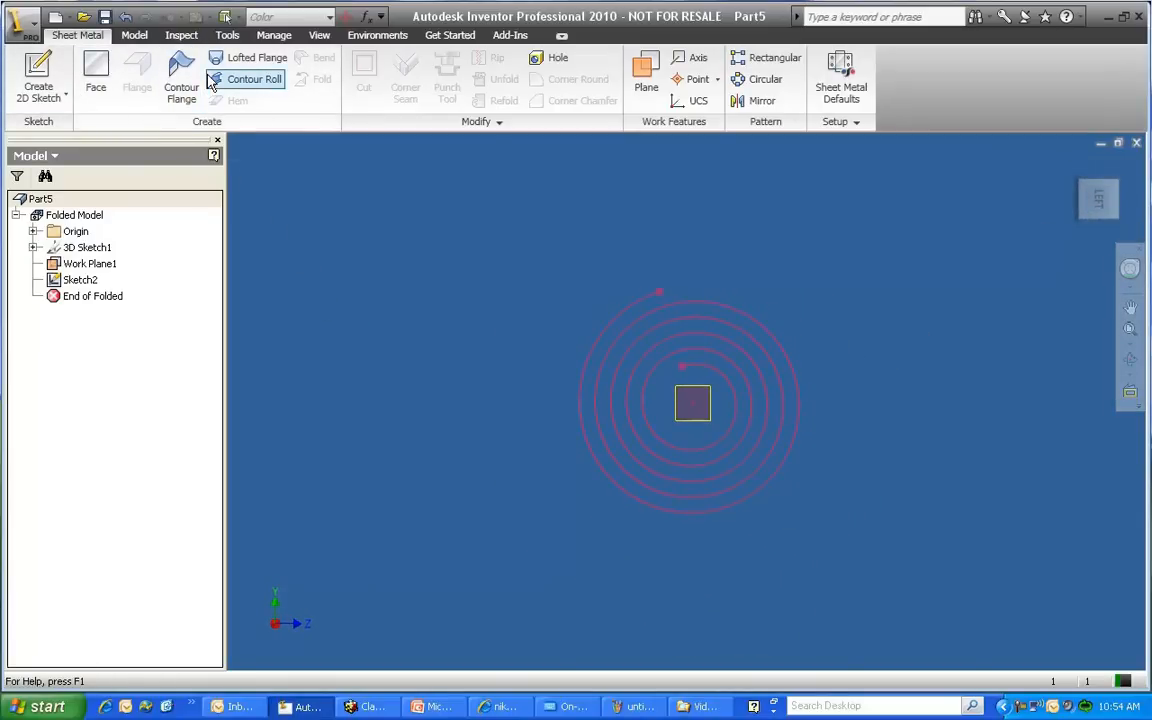
pyautogui.click(134, 36)
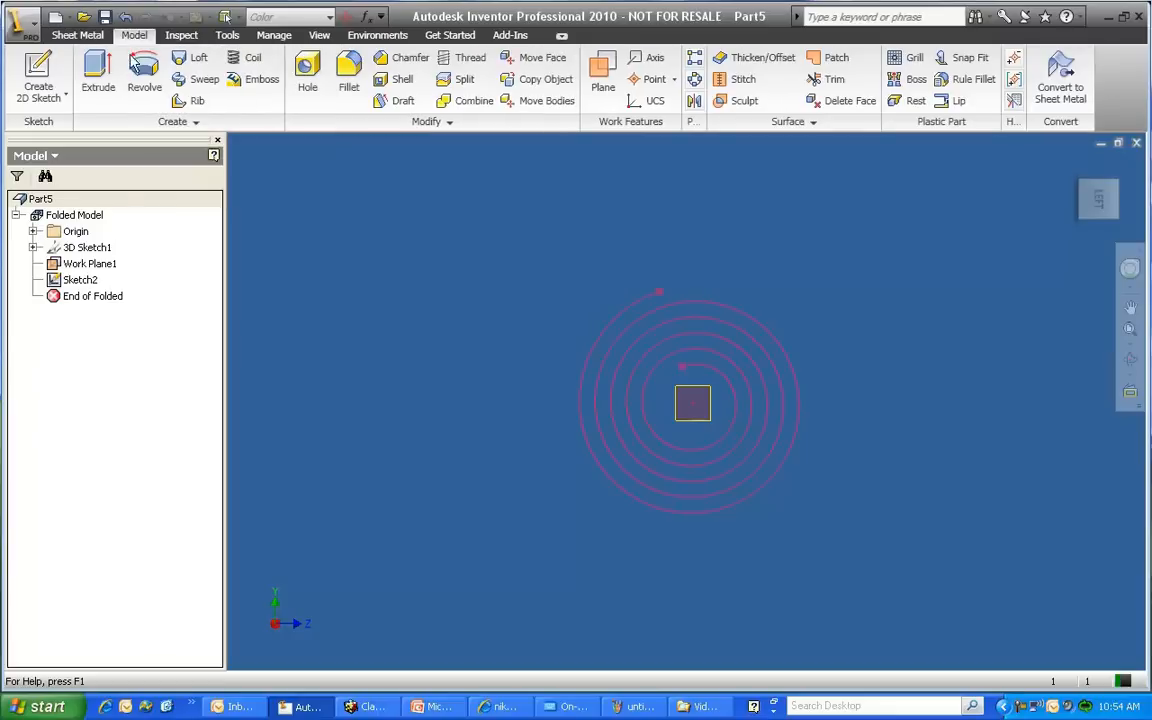
pyautogui.click(98, 75)
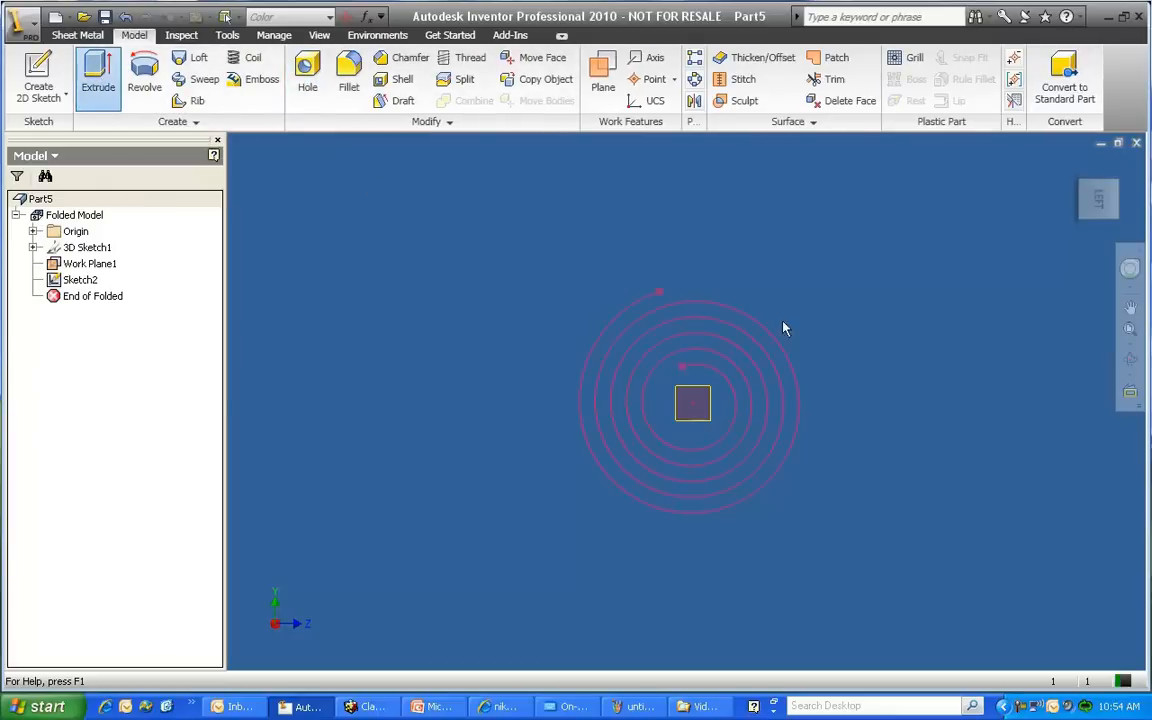
pyautogui.click(759, 342)
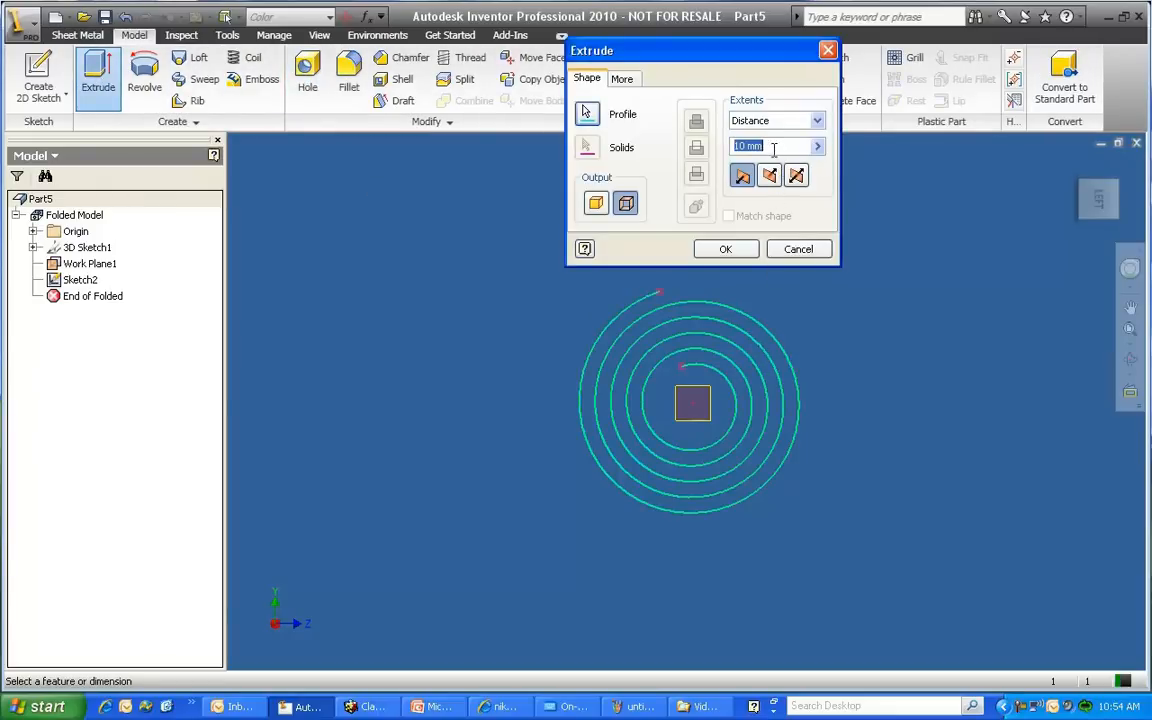
pyautogui.write('50')
pyautogui.keyDown('shift'); pyautogui.moveTo(714, 411); pyautogui.dragTo(698, 417, button='middle'); pyautogui.keyUp('shift')
pyautogui.moveTo(640, 443); pyautogui.dragTo(602, 463)
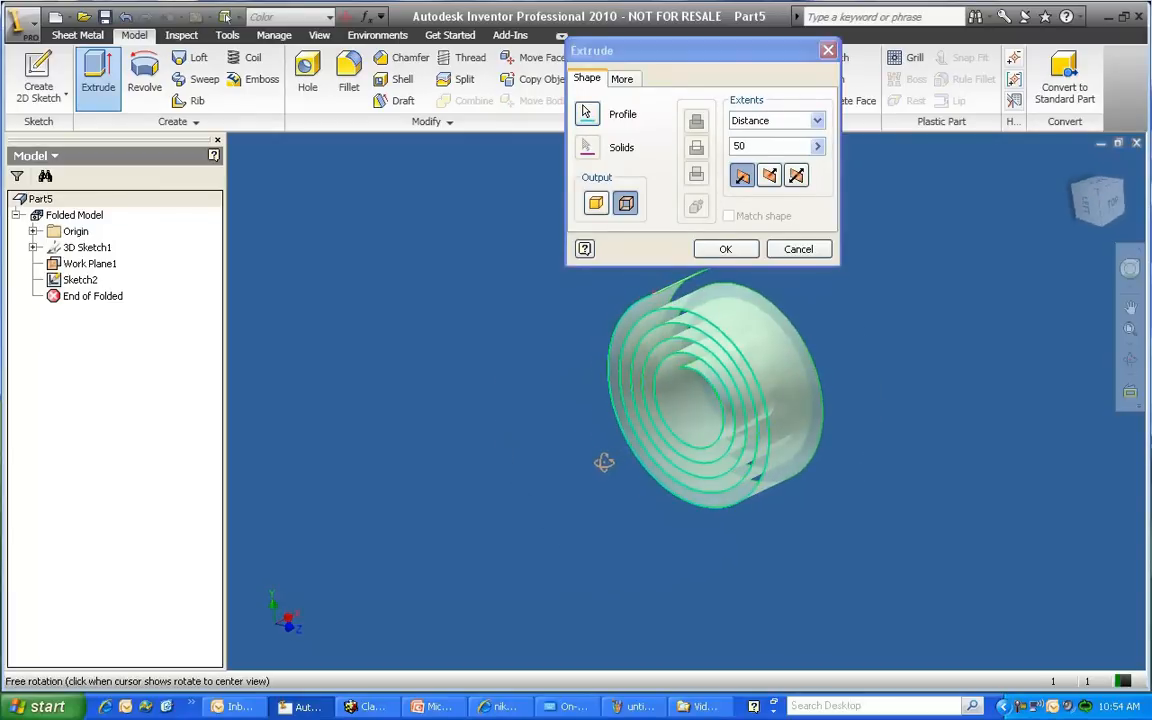
pyautogui.click(726, 249)
pyautogui.moveTo(724, 181); pyautogui.dragTo(553, 165, button='middle')
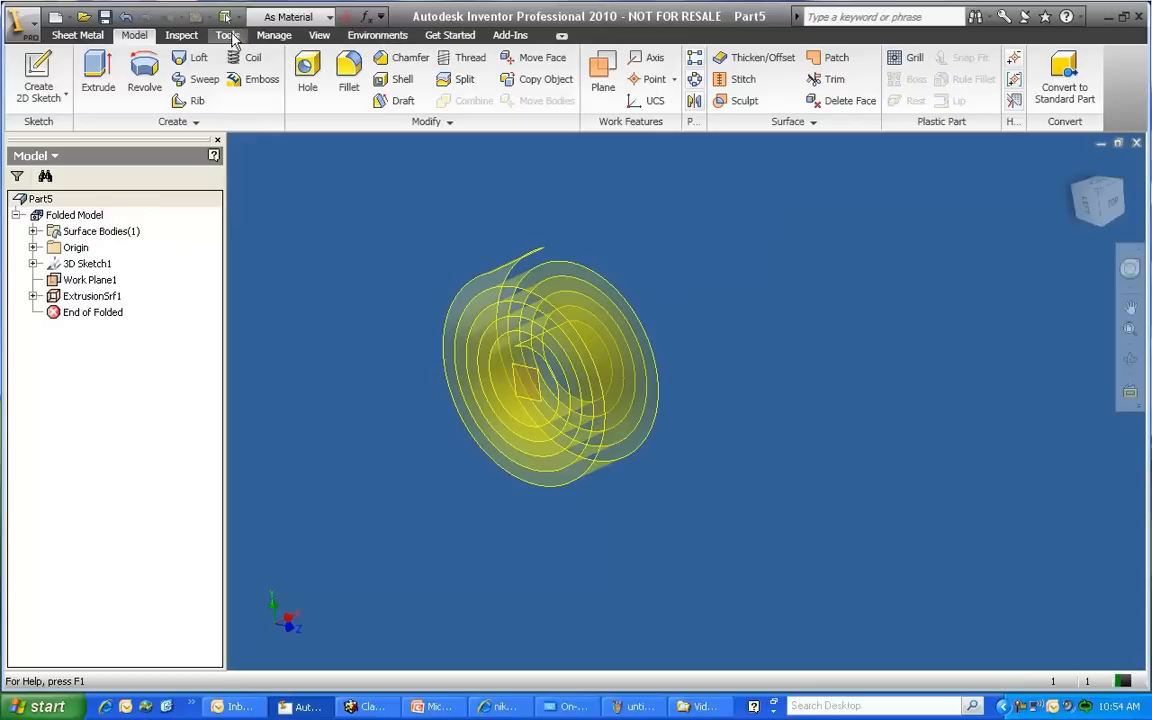
# Step: Override the sheet metal rule's thickness in the Sheet Metal Defaults and set it to 2 mm
pyautogui.click(80, 35)
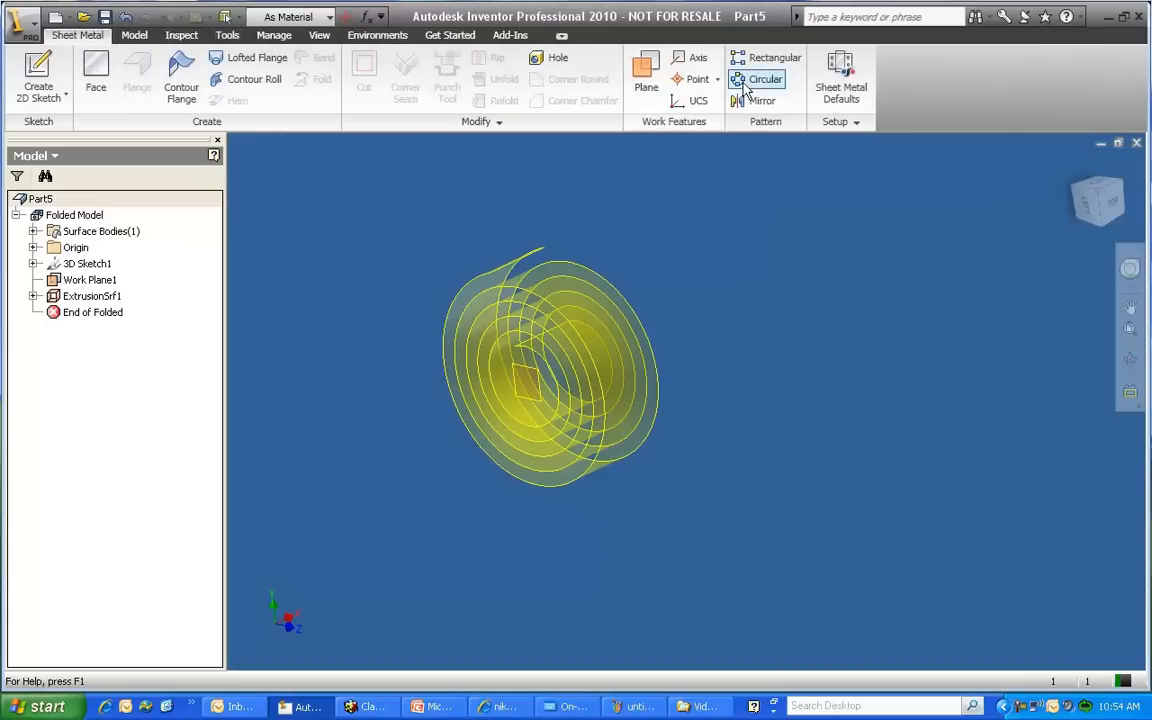
pyautogui.click(845, 93)
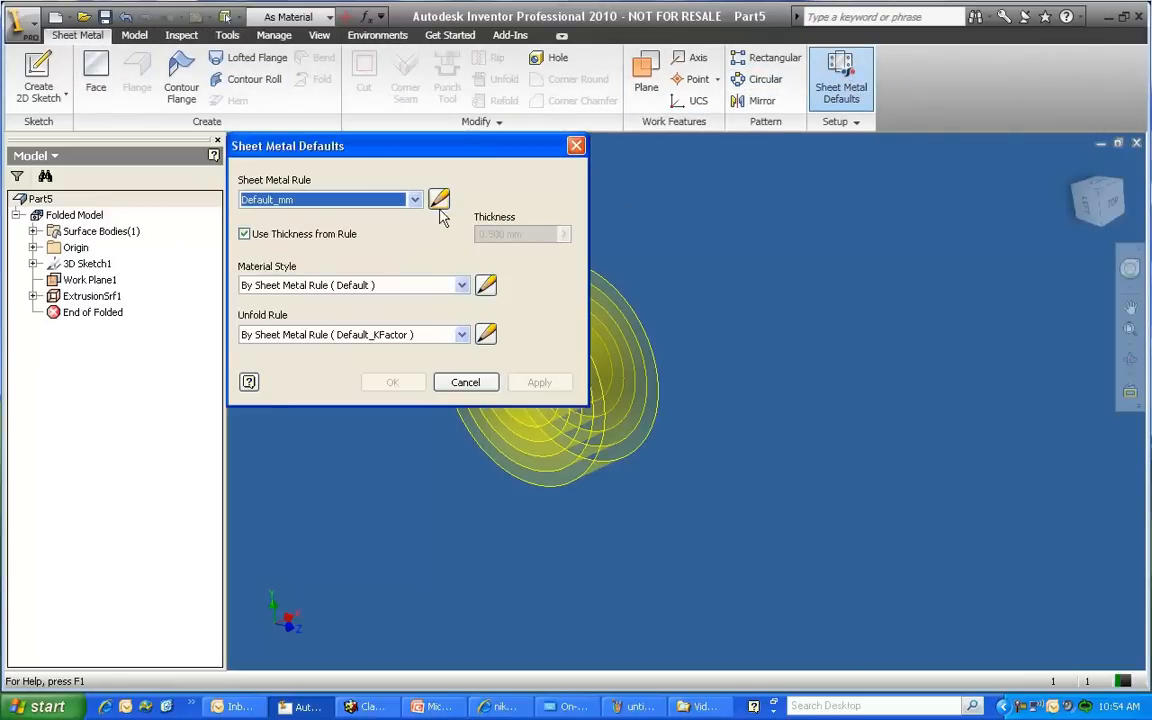
pyautogui.click(246, 234)
pyautogui.doubleClick(527, 238)
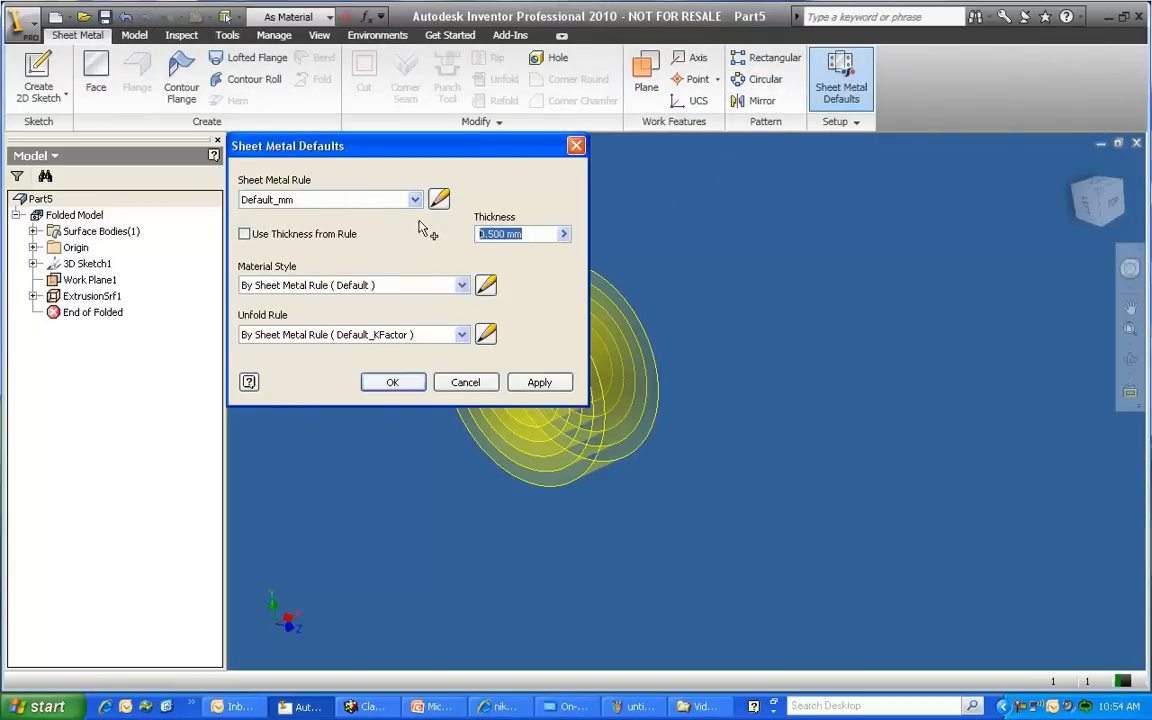
pyautogui.write('2 mm')
pyautogui.click(413, 387)
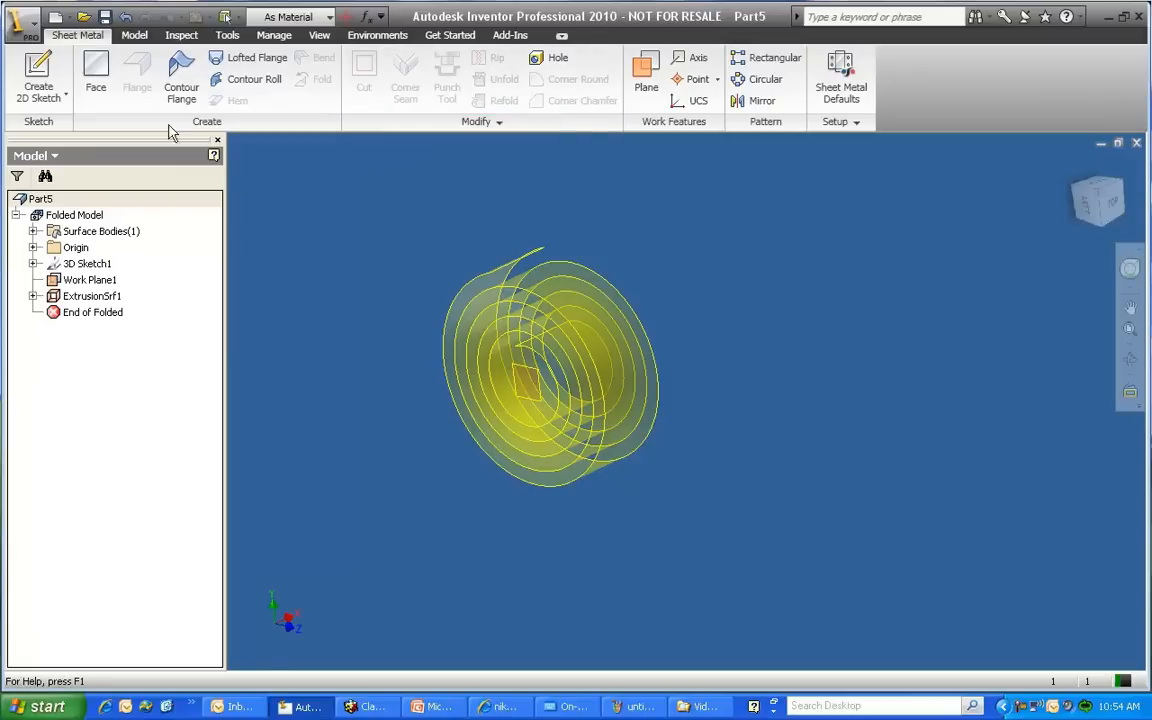
# Step: Thicken the extruded spiral surface by 2 mm into a solid sheet metal body
pyautogui.click(134, 36)
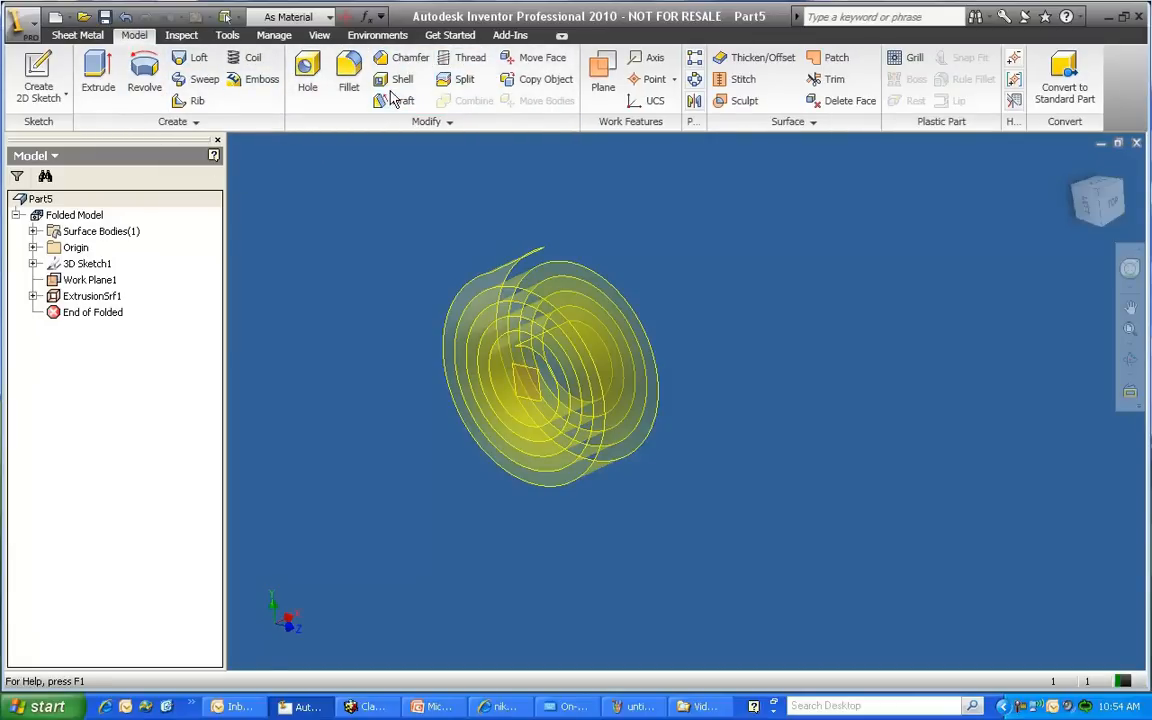
pyautogui.click(751, 60)
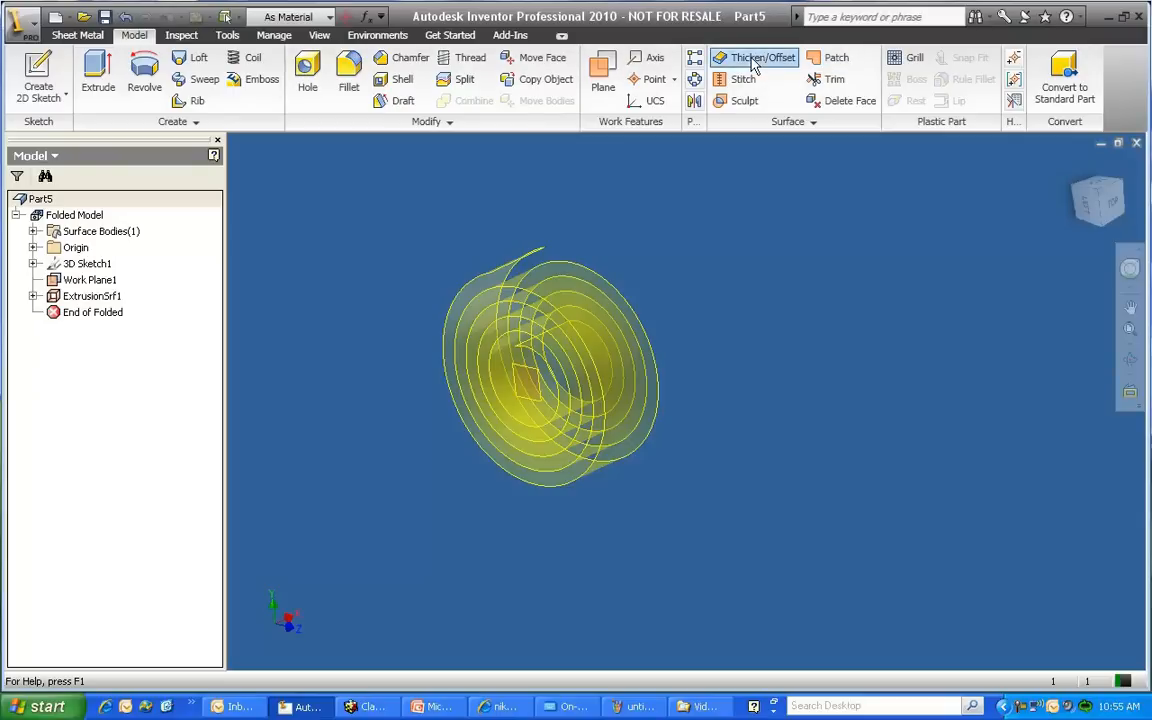
pyautogui.click(576, 321)
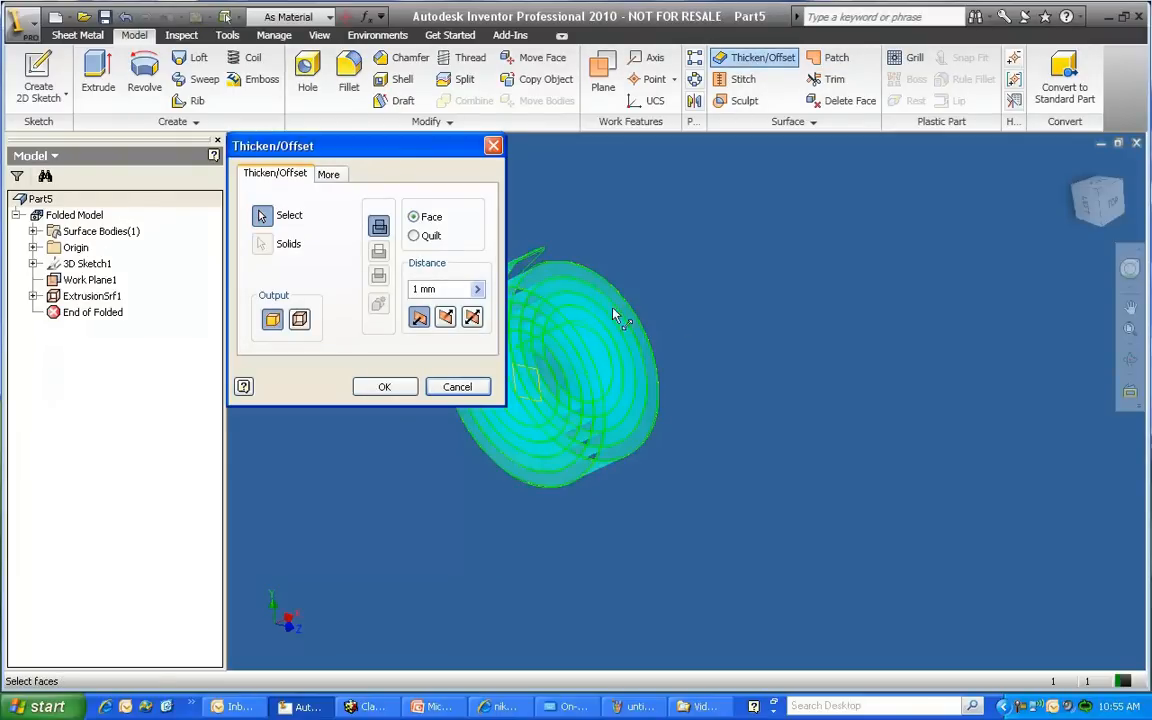
pyautogui.moveTo(617, 314); pyautogui.dragTo(790, 297, button='middle')
pyautogui.doubleClick(425, 289)
pyautogui.write('2 mm')
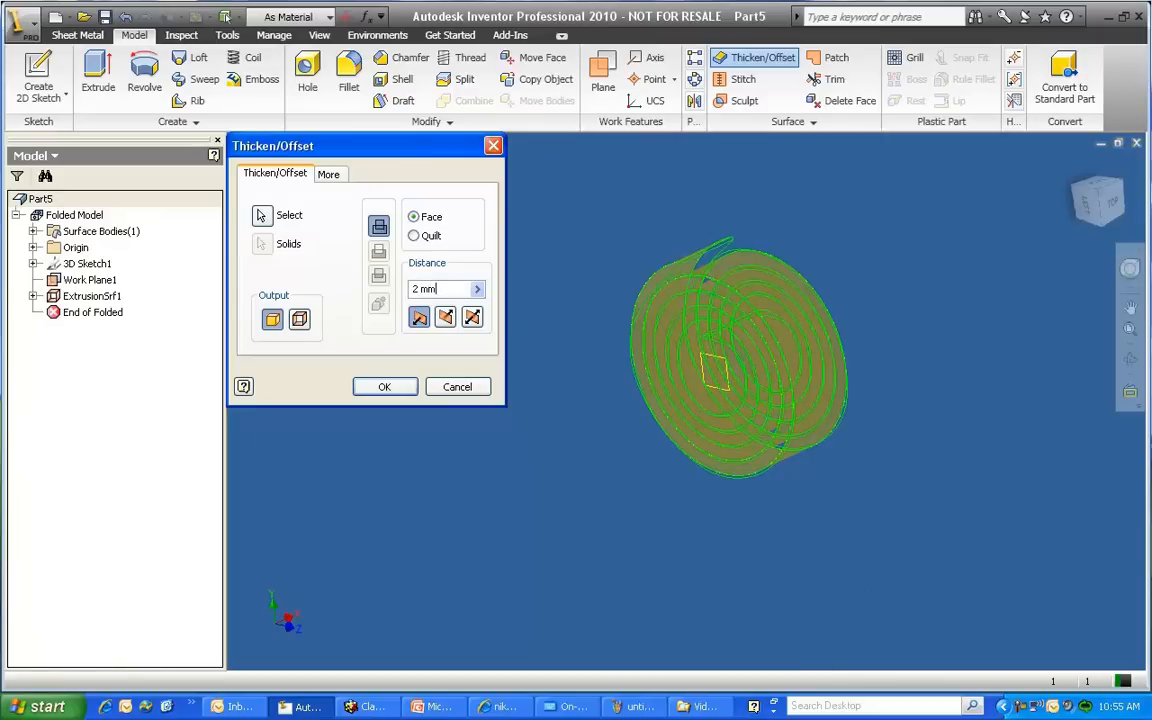
pyautogui.click(390, 389)
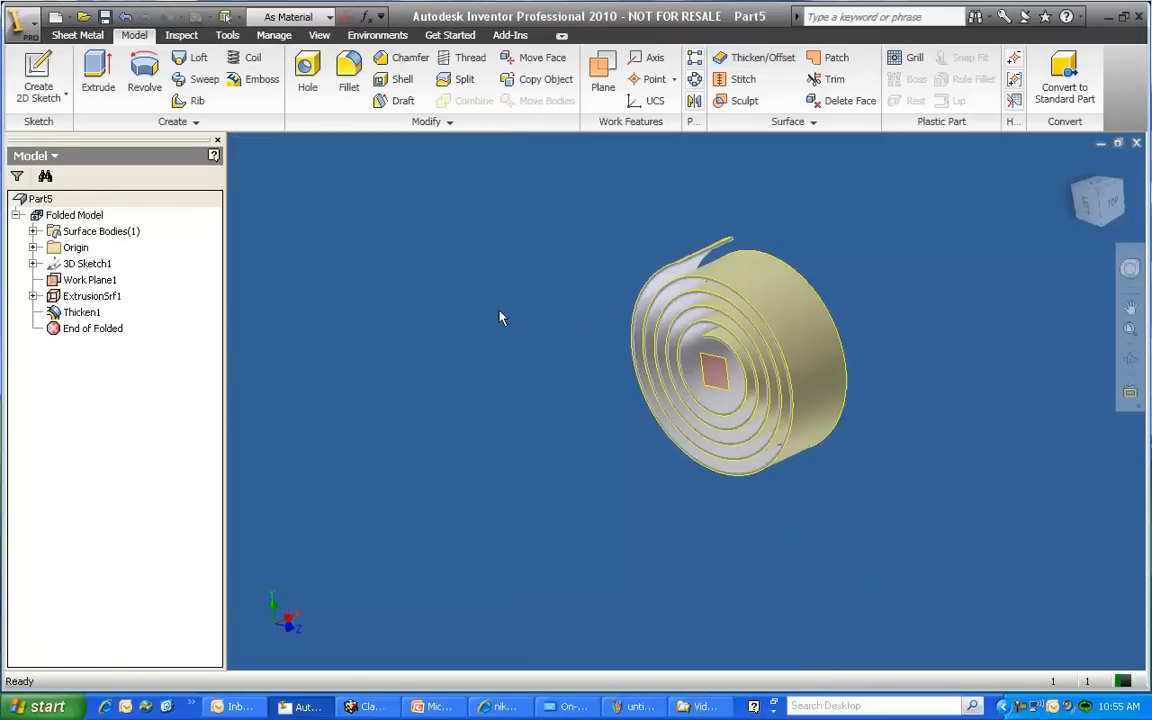
# Step: Try to create the flat pattern of the thickened spiral part
pyautogui.click(78, 35)
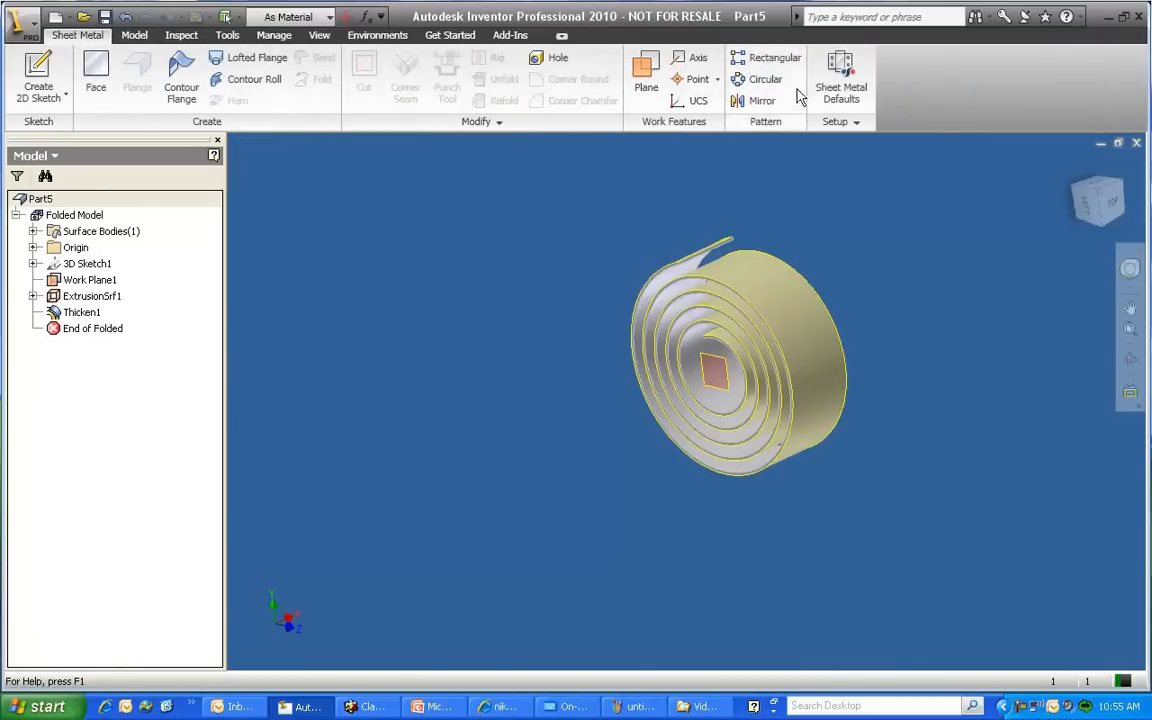
pyautogui.click(914, 85)
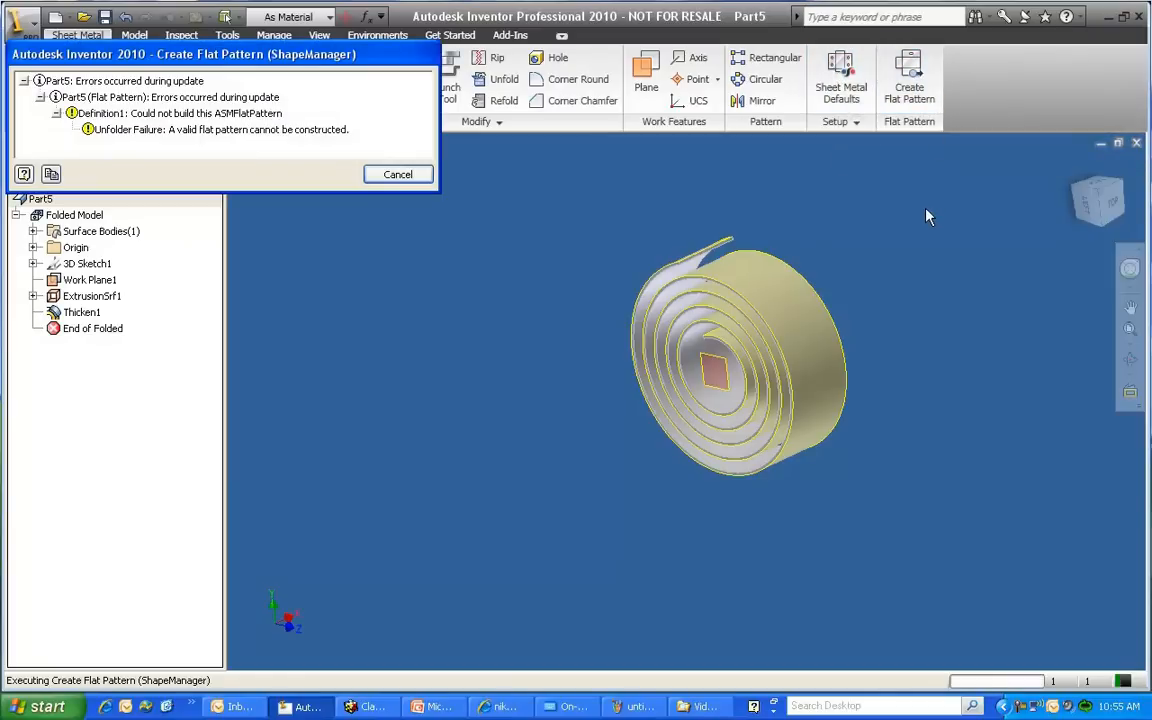
pyautogui.click(397, 174)
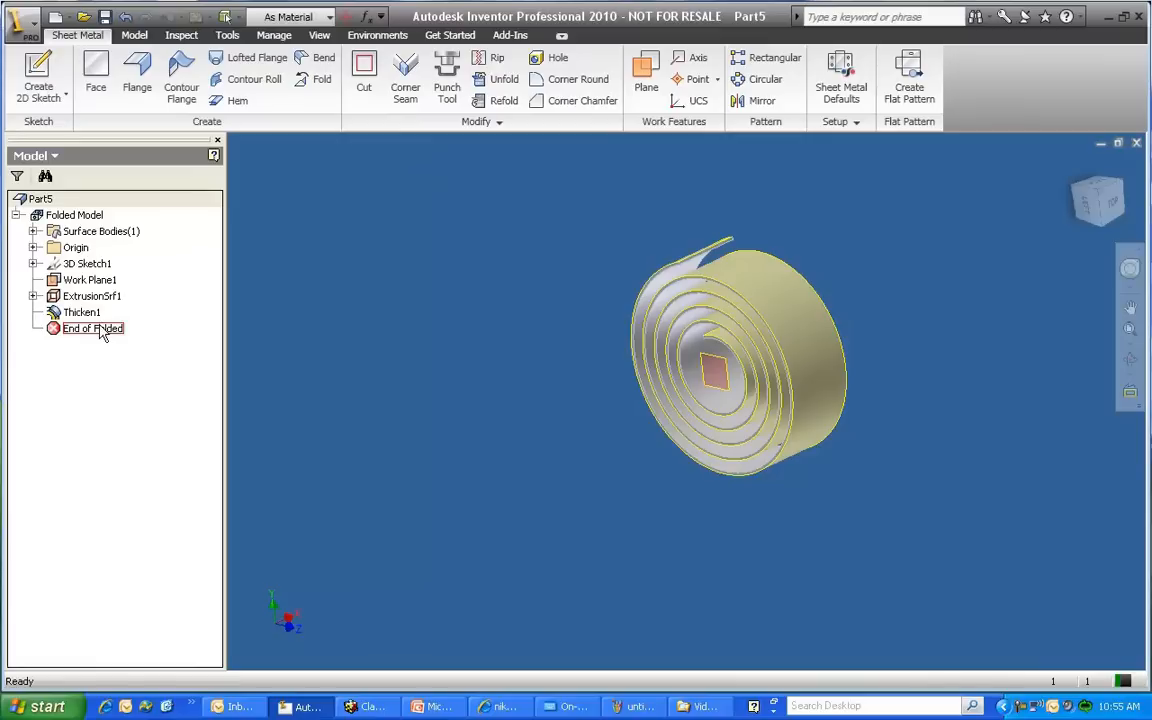
# Step: Break the link of the projected spiral in Sketch2, finish the sketch and create the part's flat pattern
pyautogui.click(33, 296)
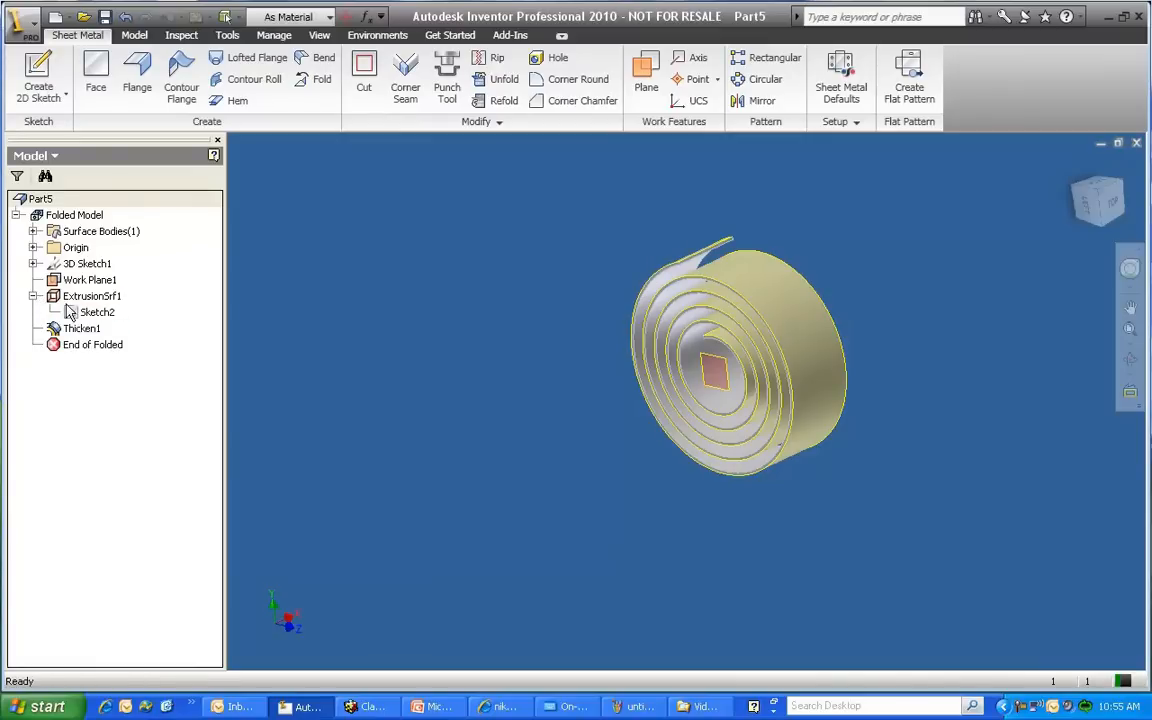
pyautogui.doubleClick(82, 313)
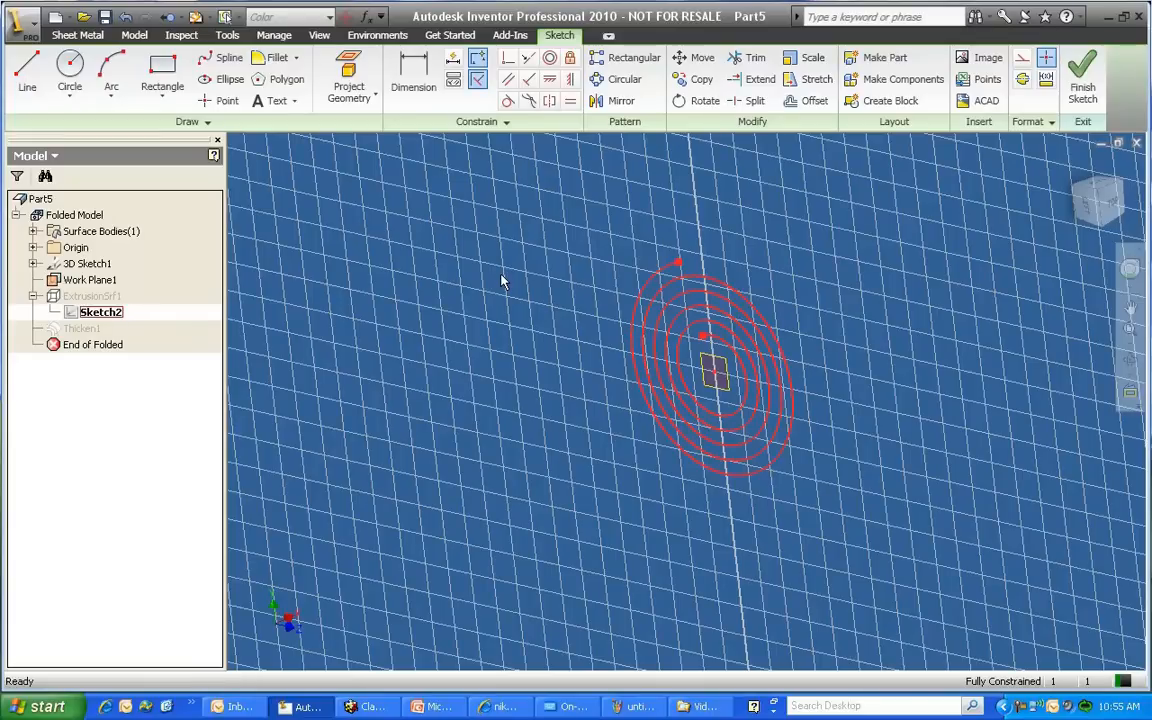
pyautogui.scroll(-3, 779, 274)
pyautogui.moveTo(774, 301); pyautogui.dragTo(790, 245, button='middle')
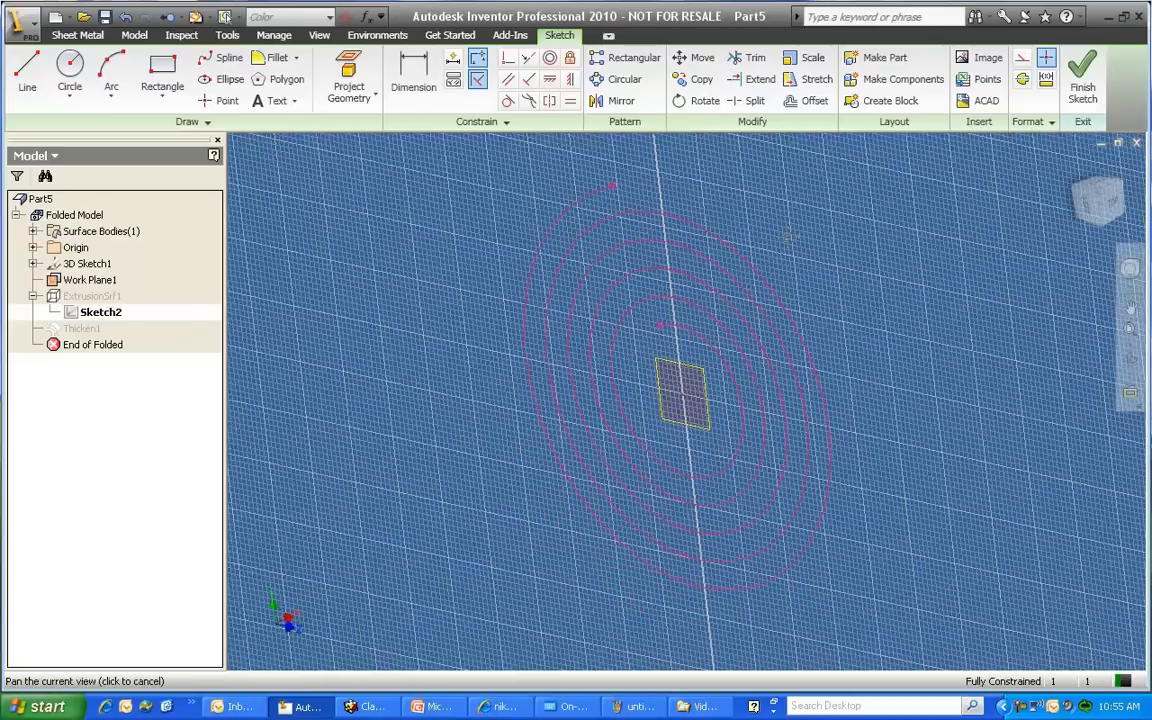
pyautogui.rightClick(763, 271)
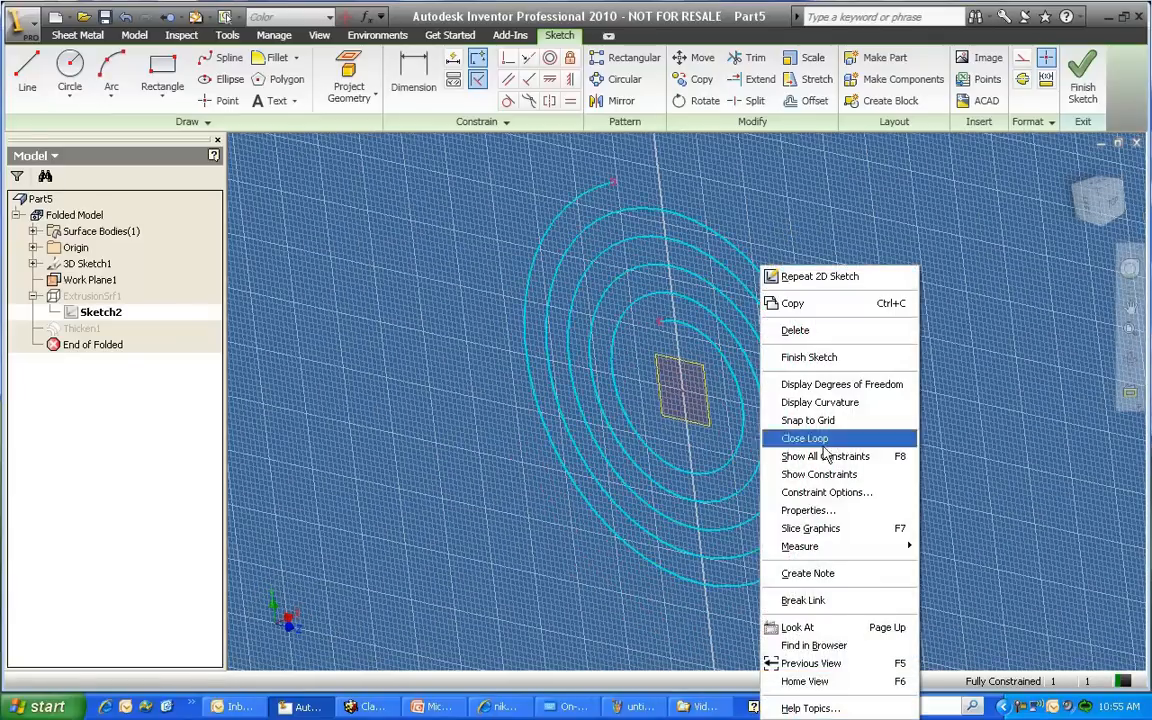
pyautogui.click(820, 601)
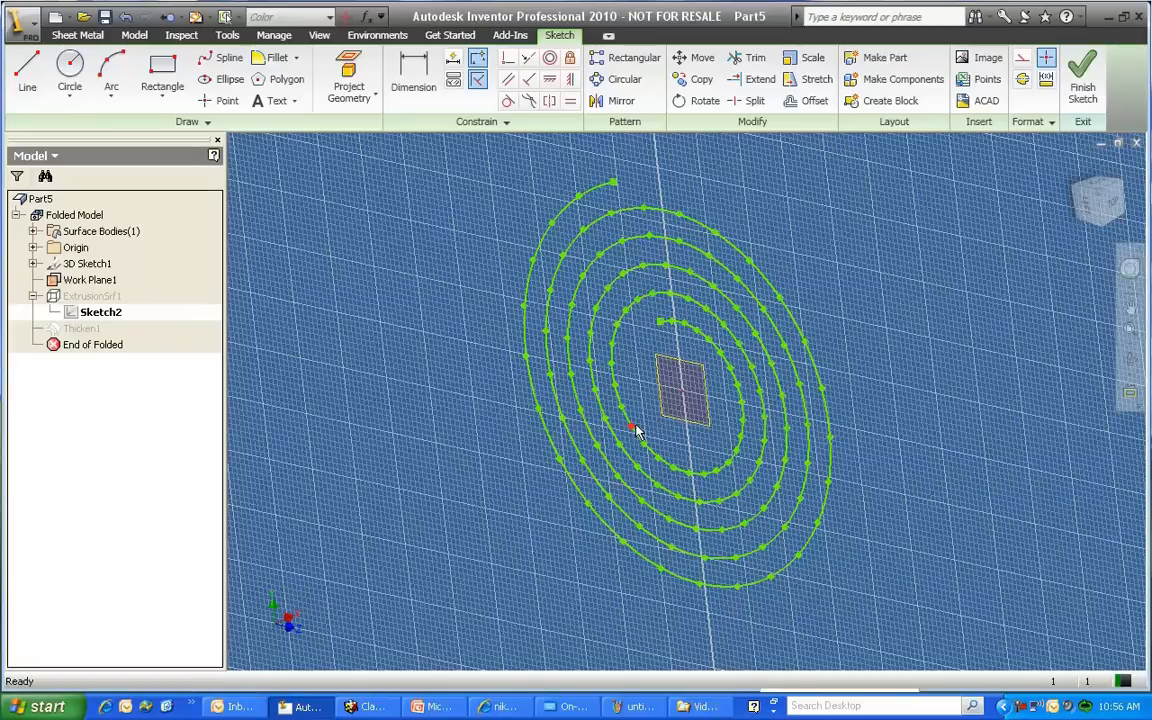
pyautogui.click(1090, 70)
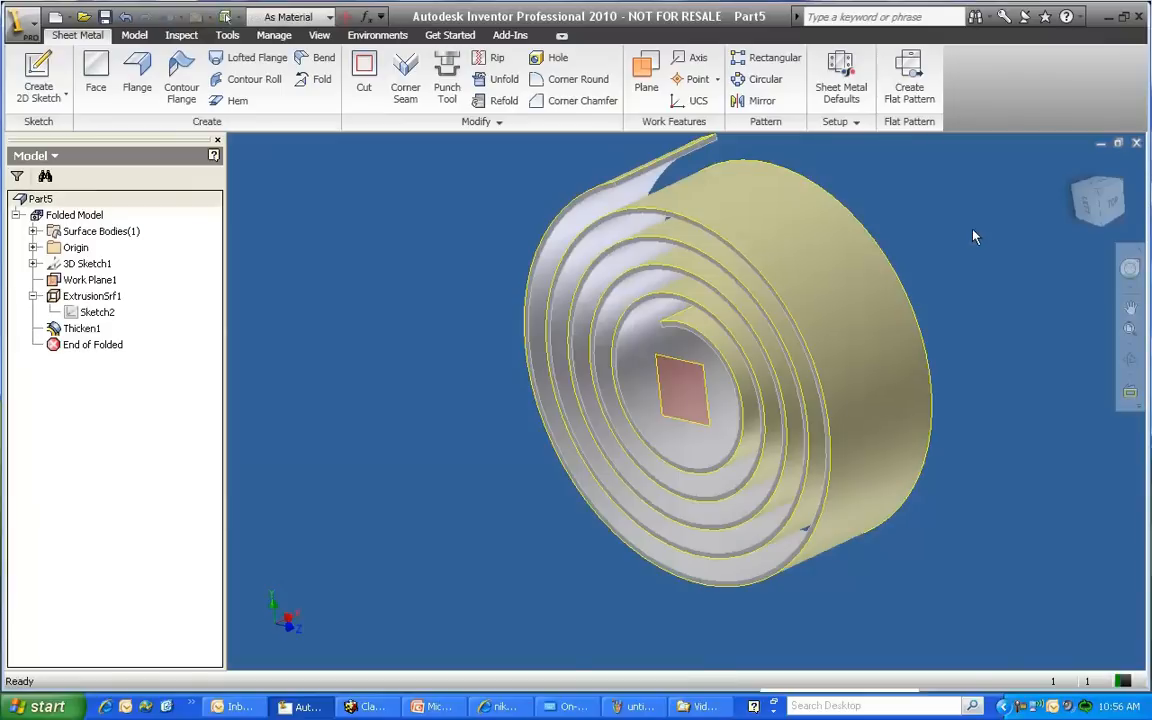
pyautogui.click(909, 72)
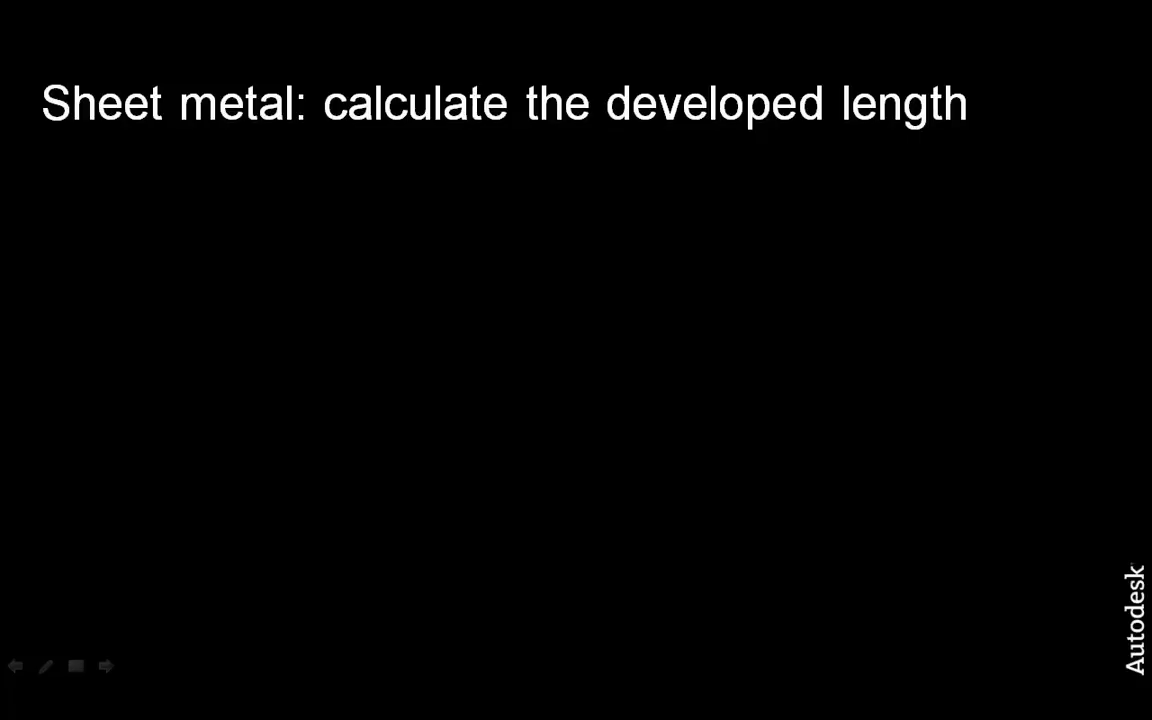
pyautogui.press('Right')
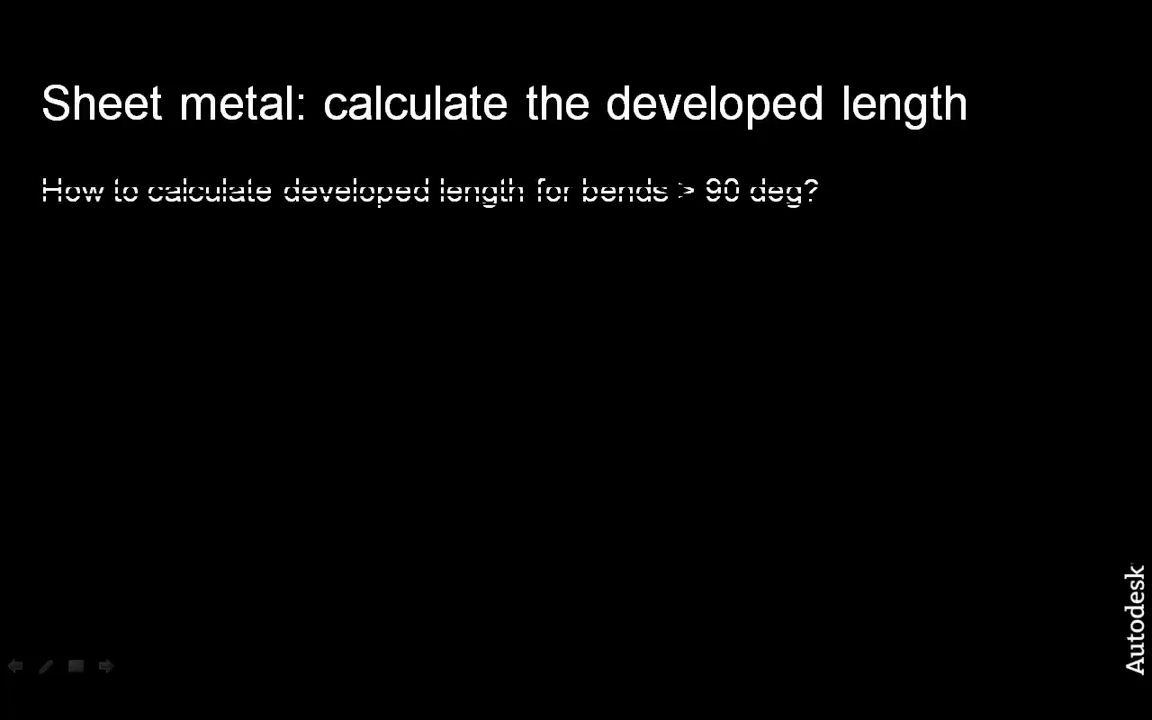
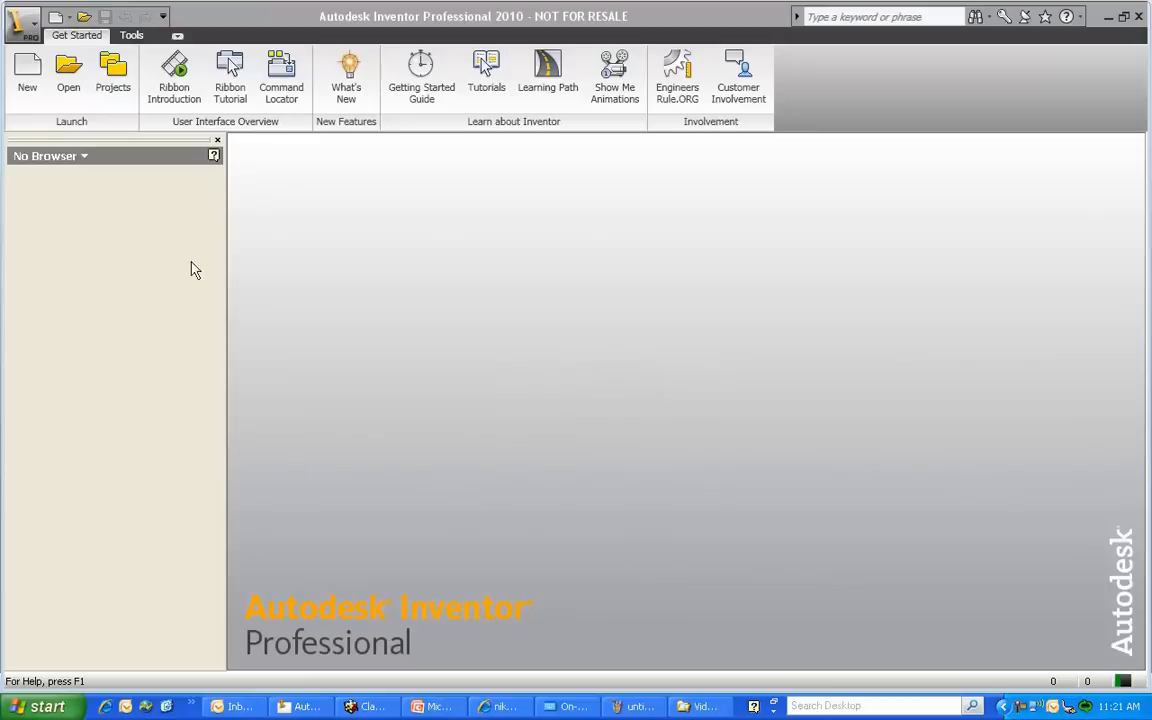
# Step: Create a new part from the default Sheet Metal.ipt template
pyautogui.click(27, 72)
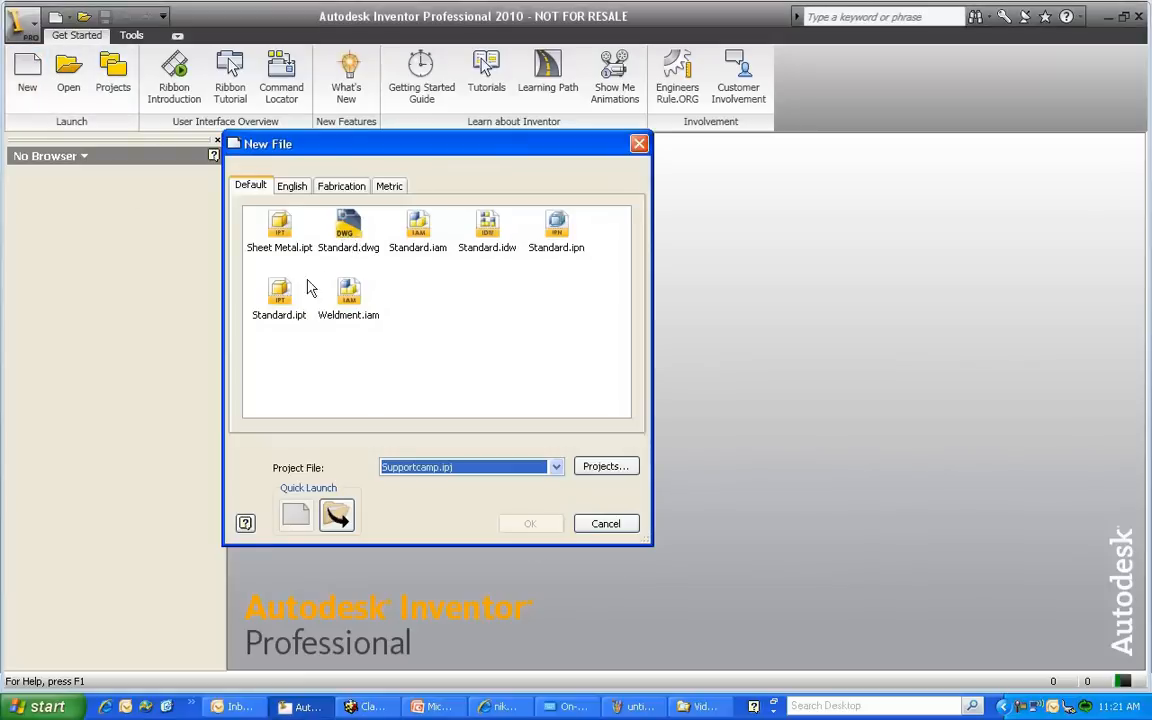
pyautogui.click(258, 224)
pyautogui.click(530, 524)
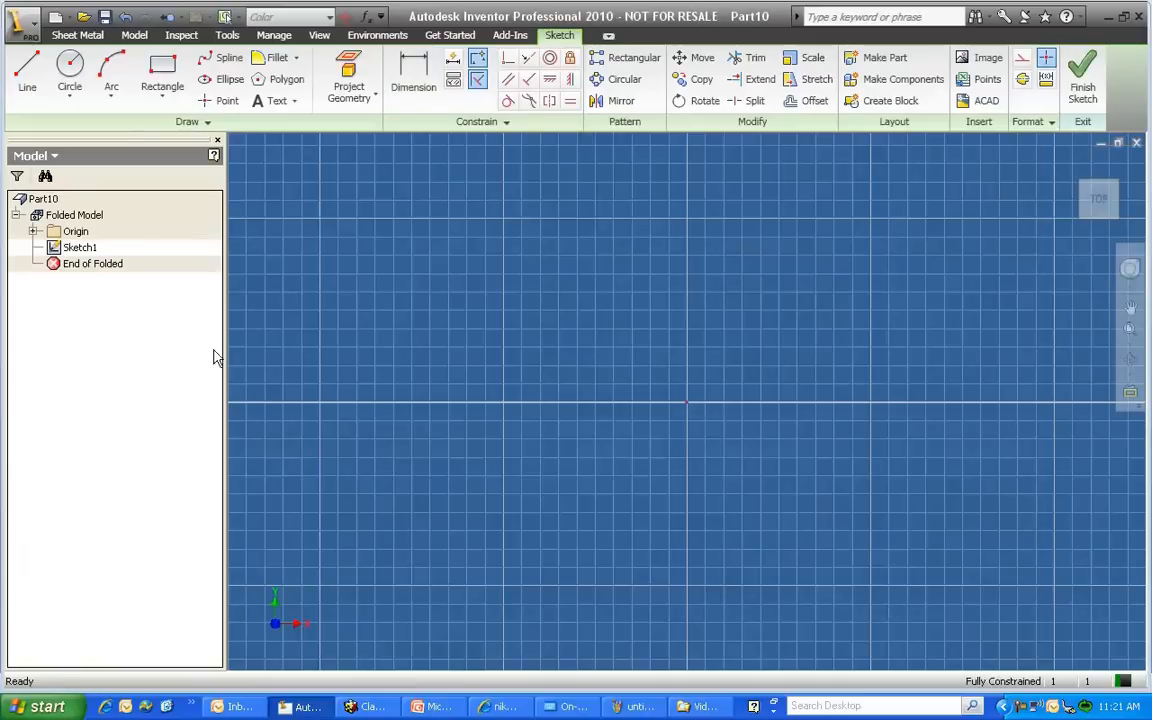
# Step: Sketch a two-point rectangle around the origin, about 48 mm wide and 30 mm high
pyautogui.click(162, 70)
pyautogui.click(452, 298)
pyautogui.click(891, 570)
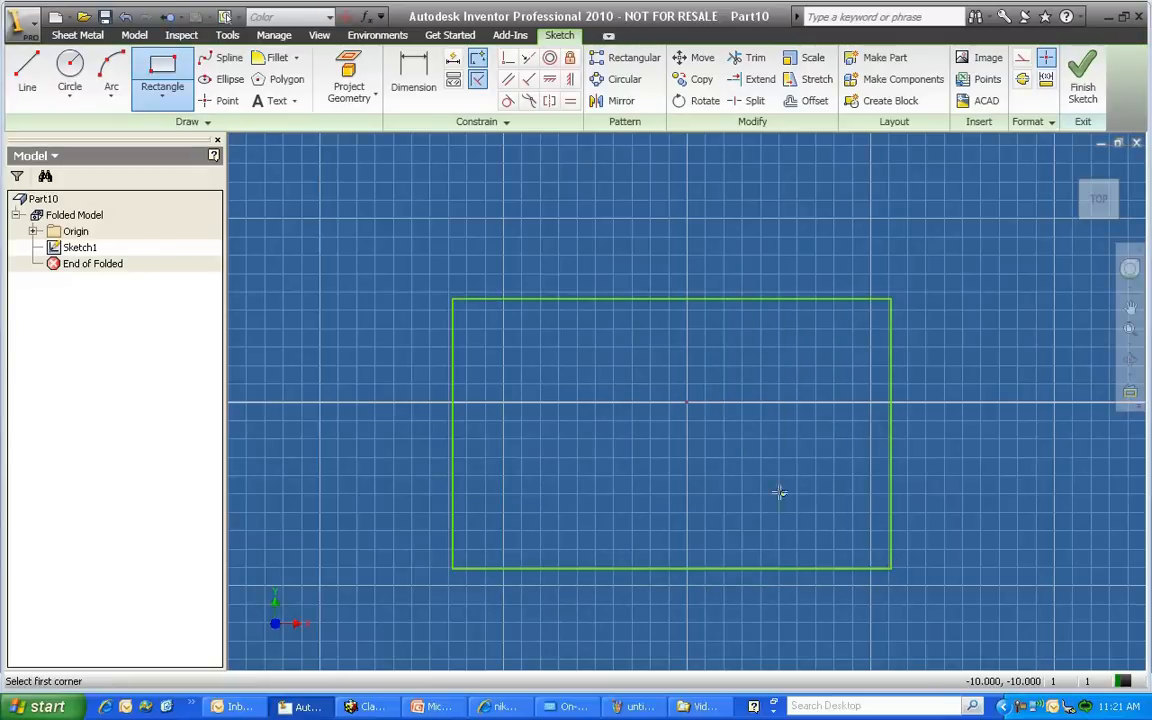
# Step: Dimension the rectangle with a height of 20 mm and a width of 40 mm
pyautogui.press('d')
pyautogui.click(452, 432)
pyautogui.click(397, 405)
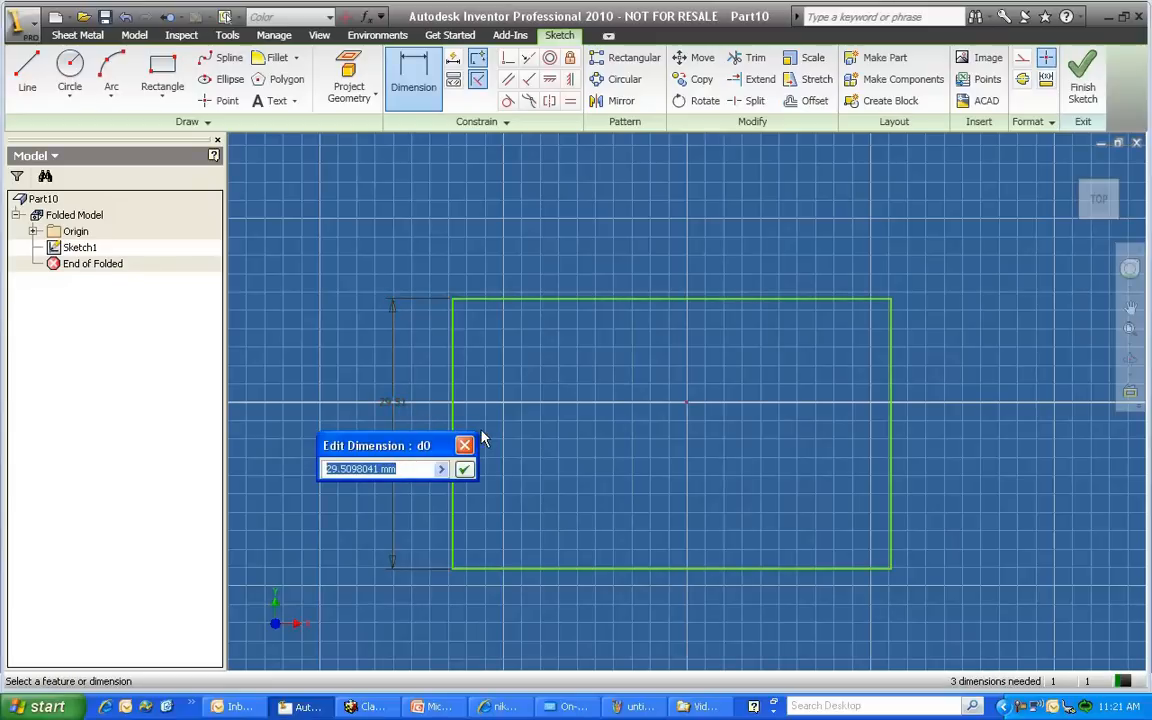
pyautogui.write('20')
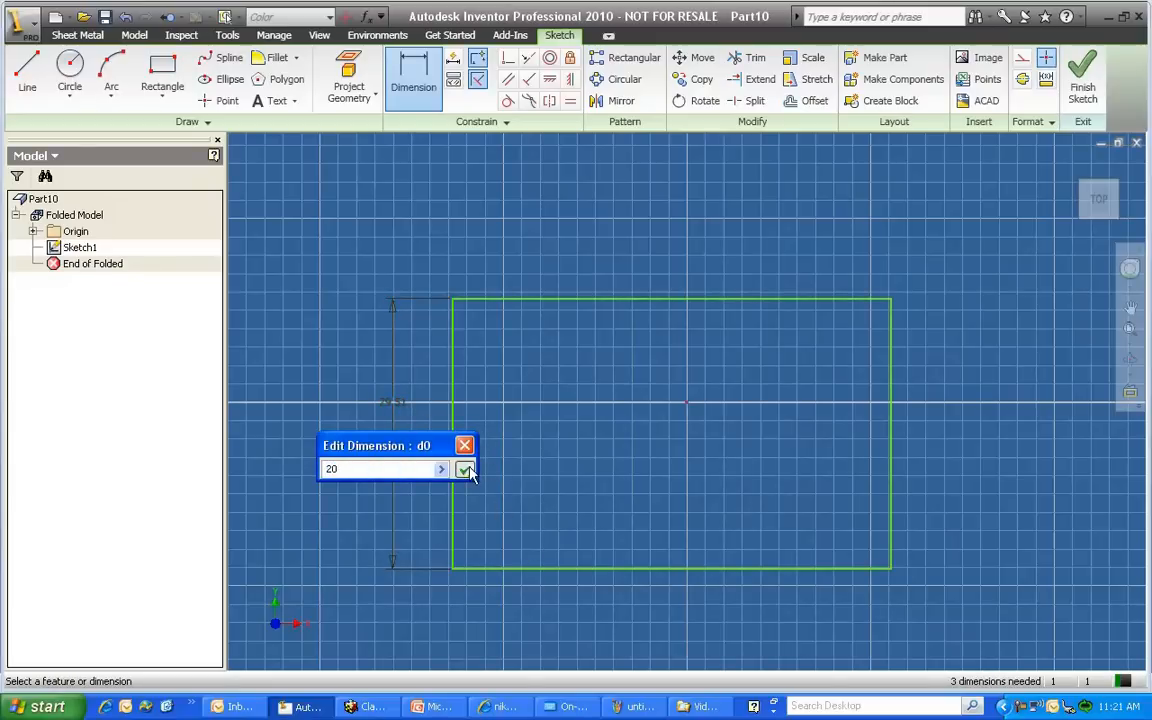
pyautogui.click(465, 470)
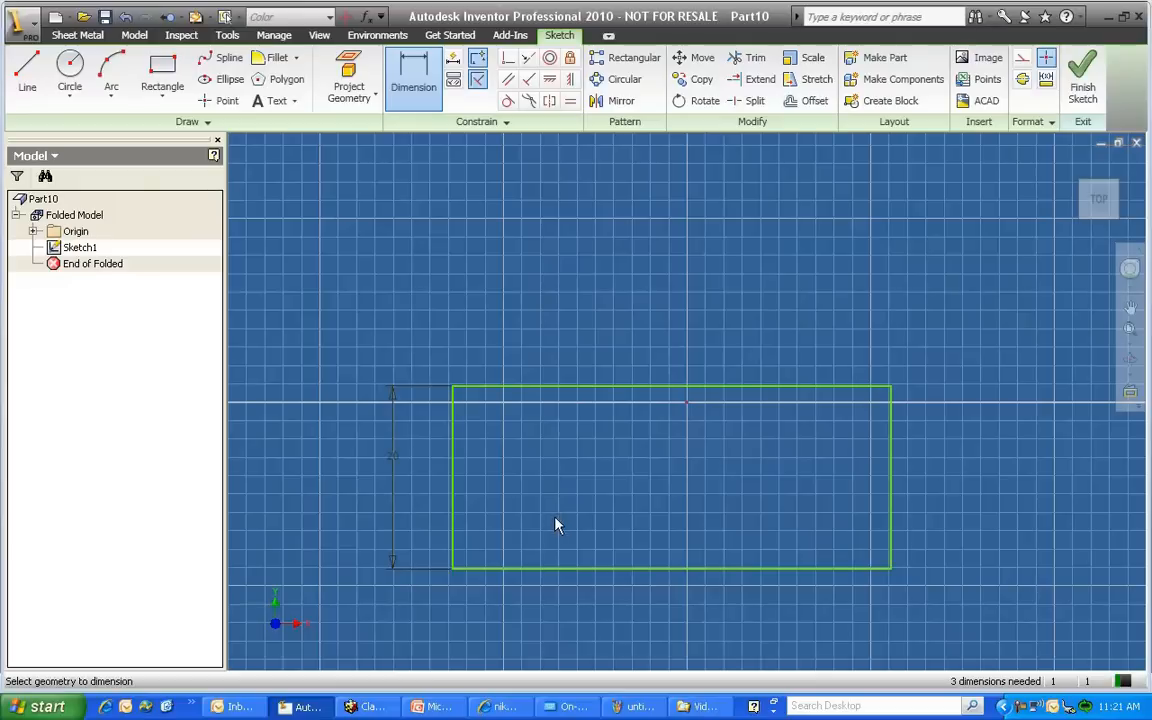
pyautogui.click(659, 568)
pyautogui.click(676, 615)
pyautogui.write('40')
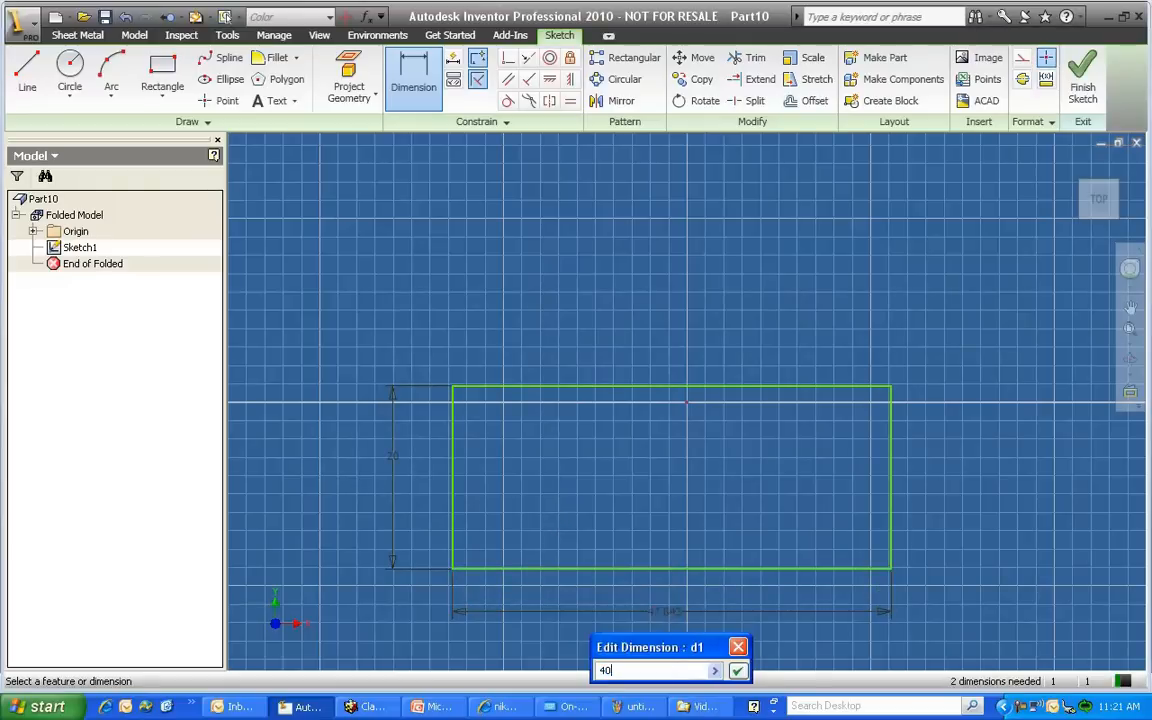
pyautogui.click(737, 670)
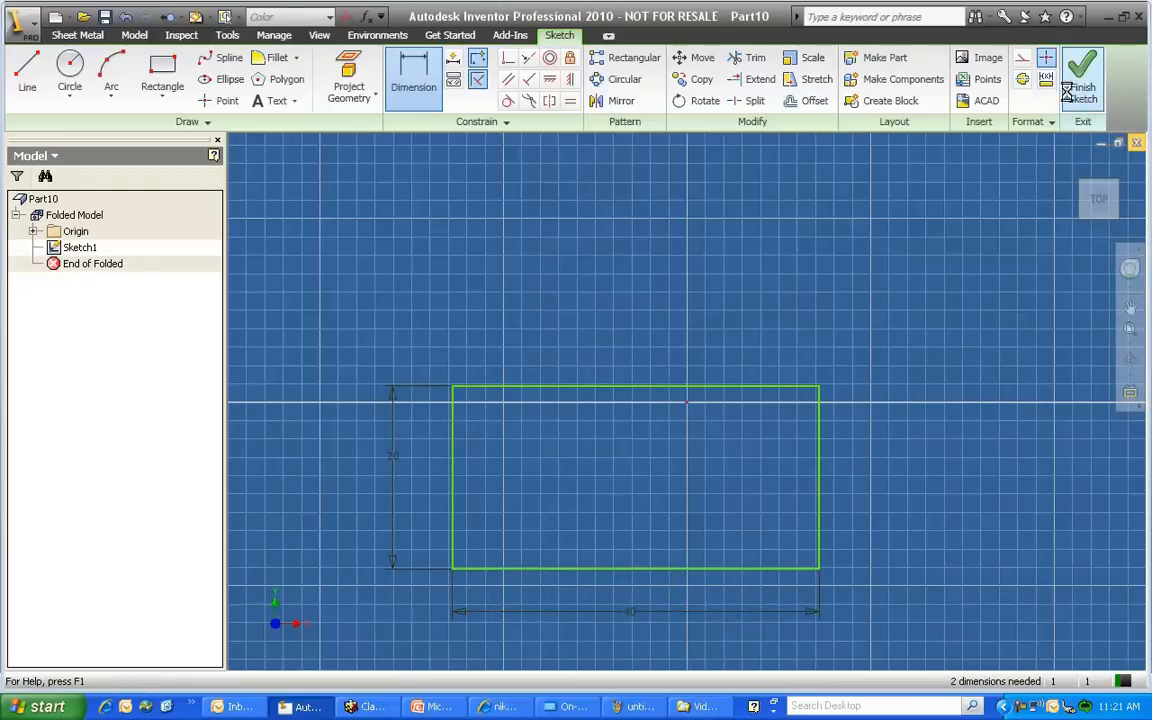
# Step: Finish the sketch and create a sheet metal face from the 40 by 20 mm rectangle
pyautogui.click(1080, 80)
pyautogui.click(95, 78)
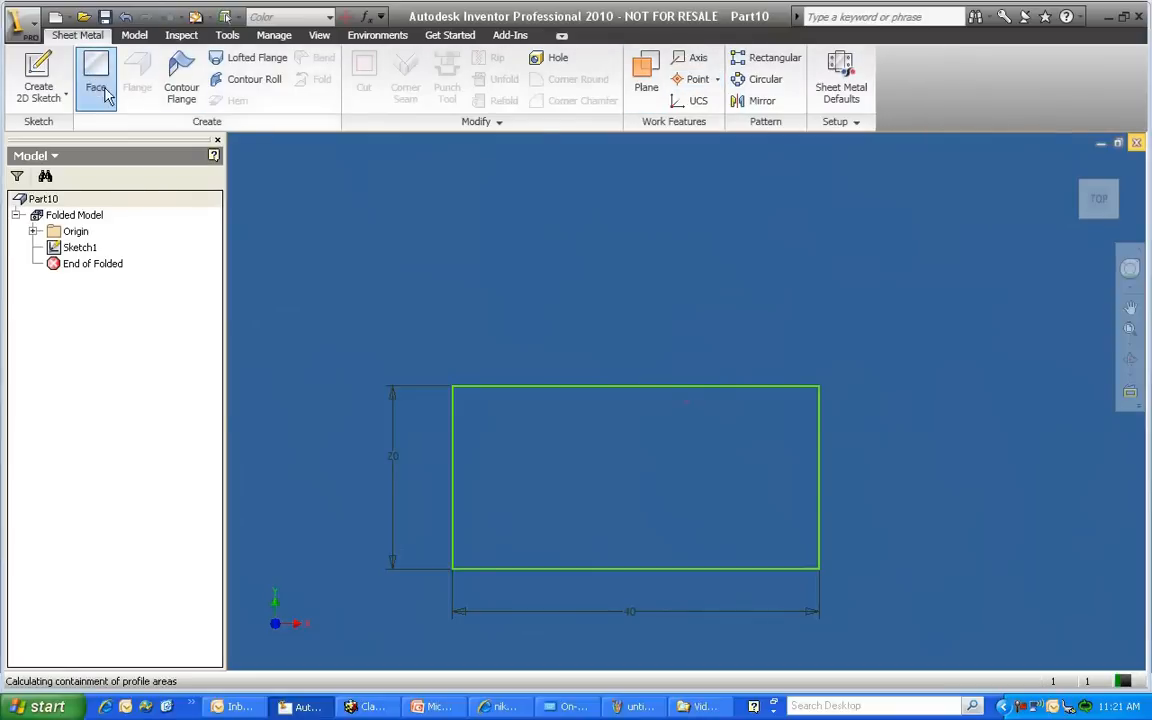
pyautogui.click(336, 405)
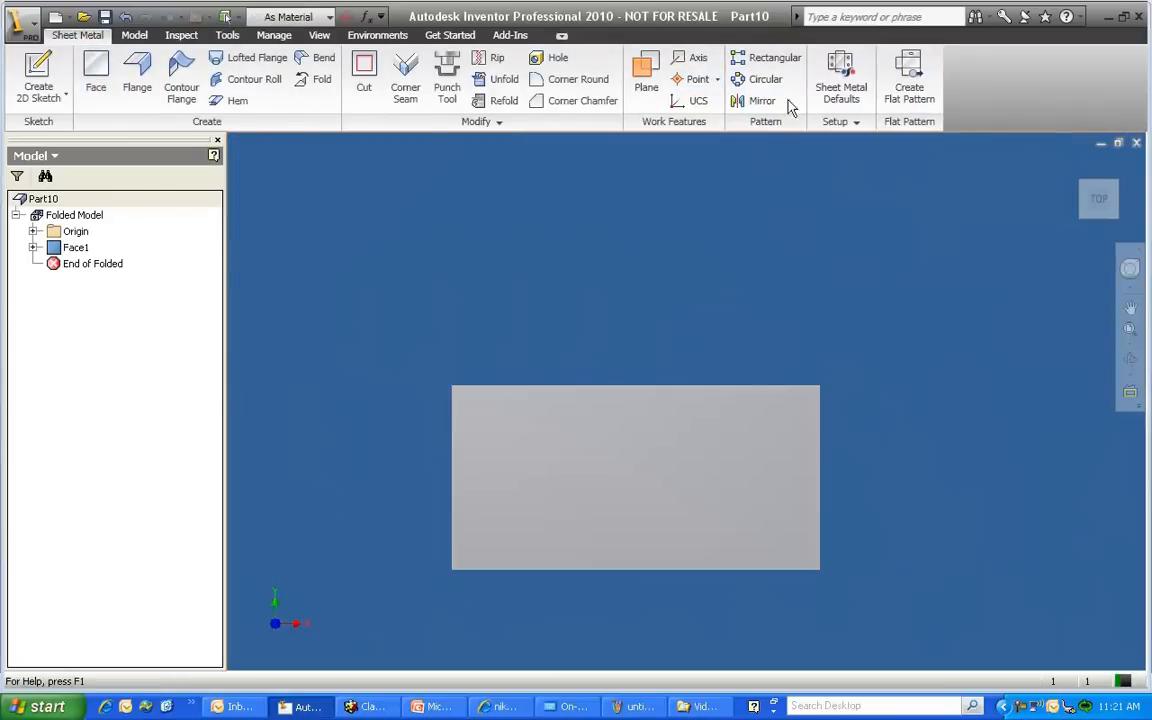
# Step: Override the sheet metal rule's thickness in the Sheet Metal Defaults and set it to 1 mm
pyautogui.click(843, 80)
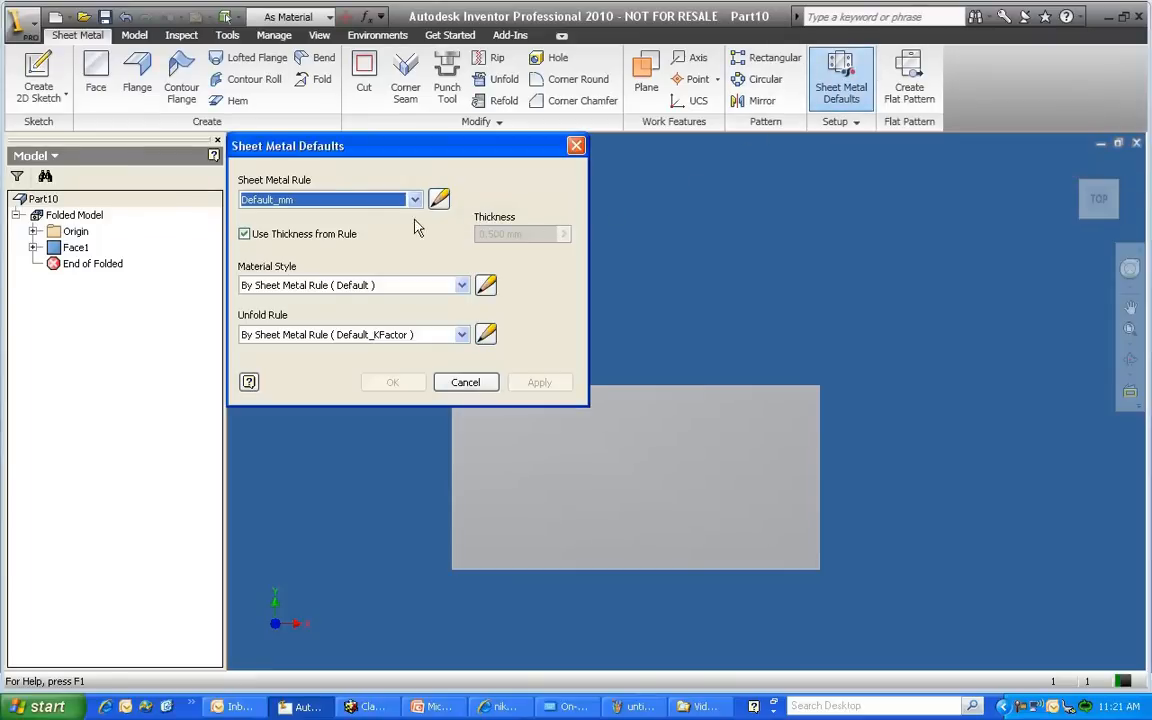
pyautogui.click(244, 233)
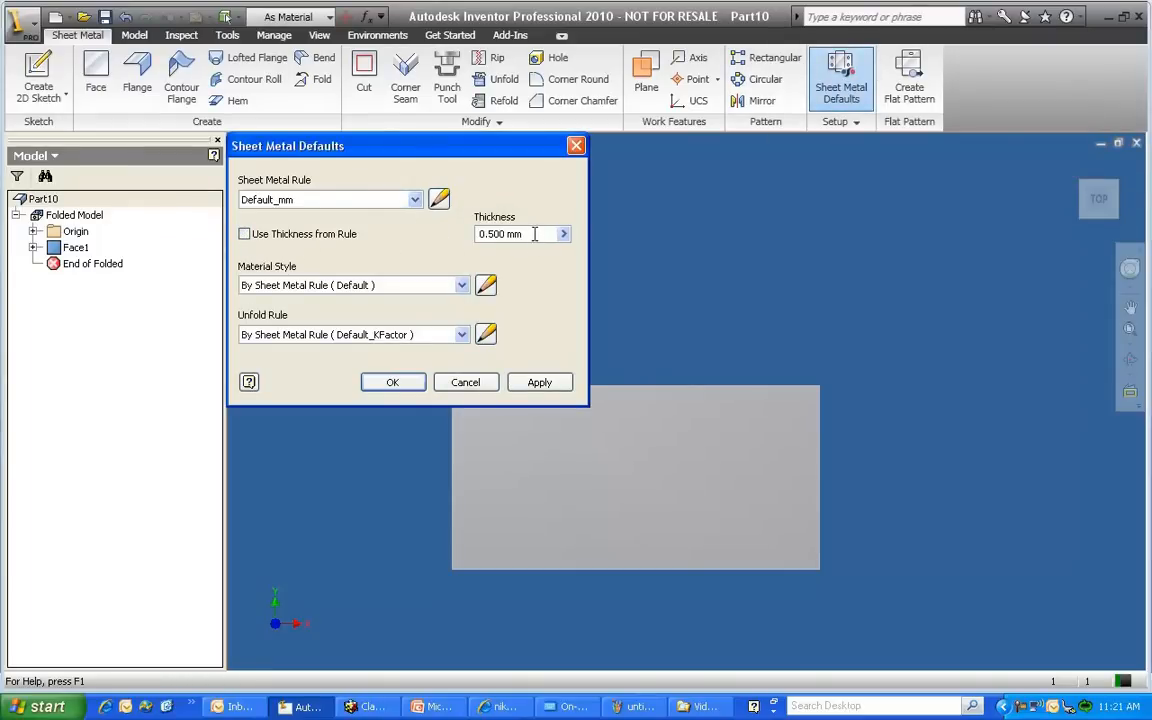
pyautogui.moveTo(535, 233); pyautogui.dragTo(438, 238)
pyautogui.write('1 mm')
# Step: Change the Default_KFactor unfold rule to the Custom Equation method with Bend Deduction as the equation type
pyautogui.click(487, 338)
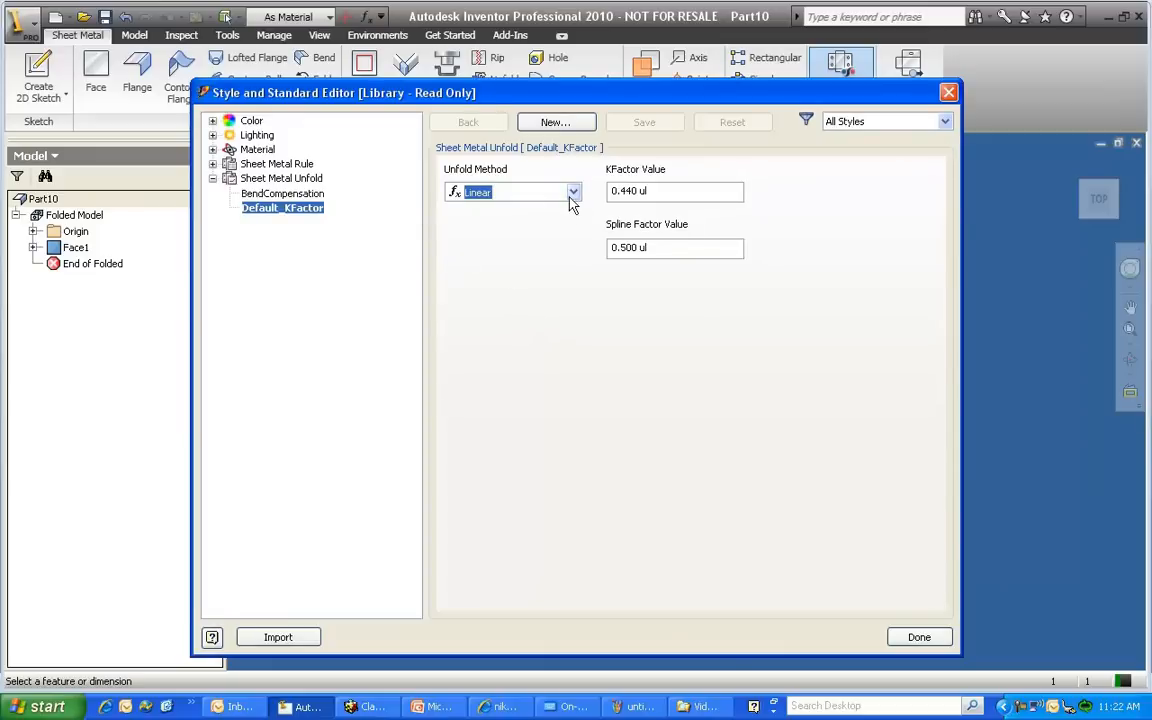
pyautogui.click(572, 193)
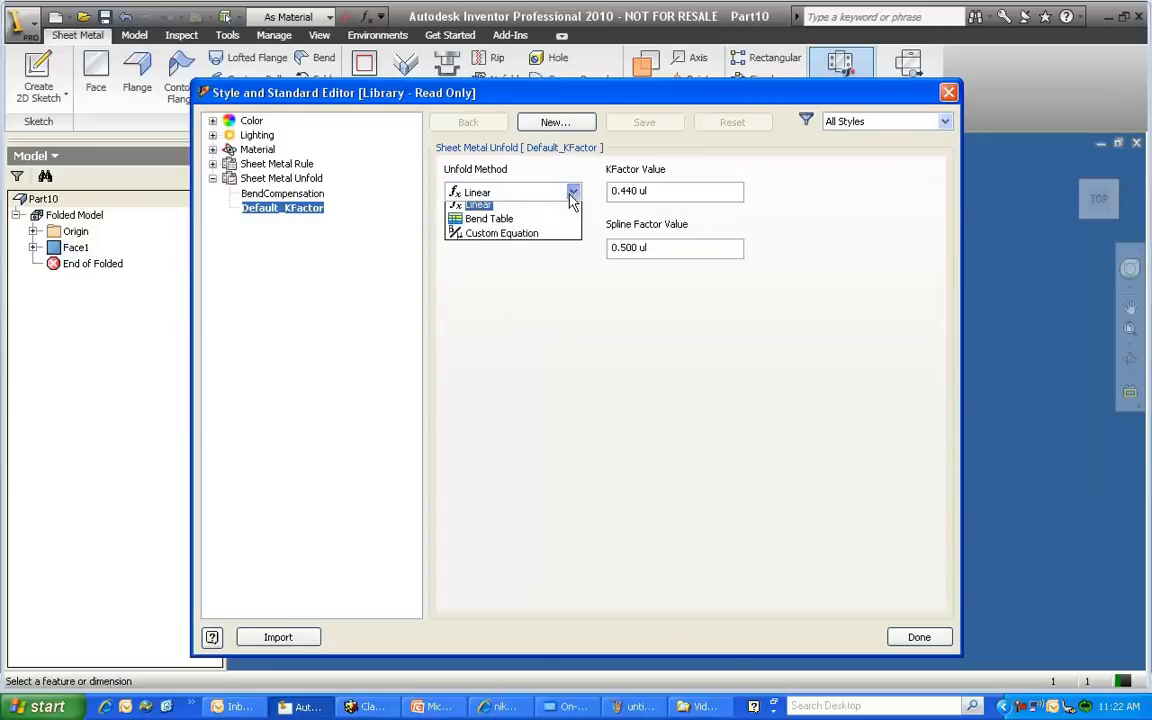
pyautogui.click(497, 240)
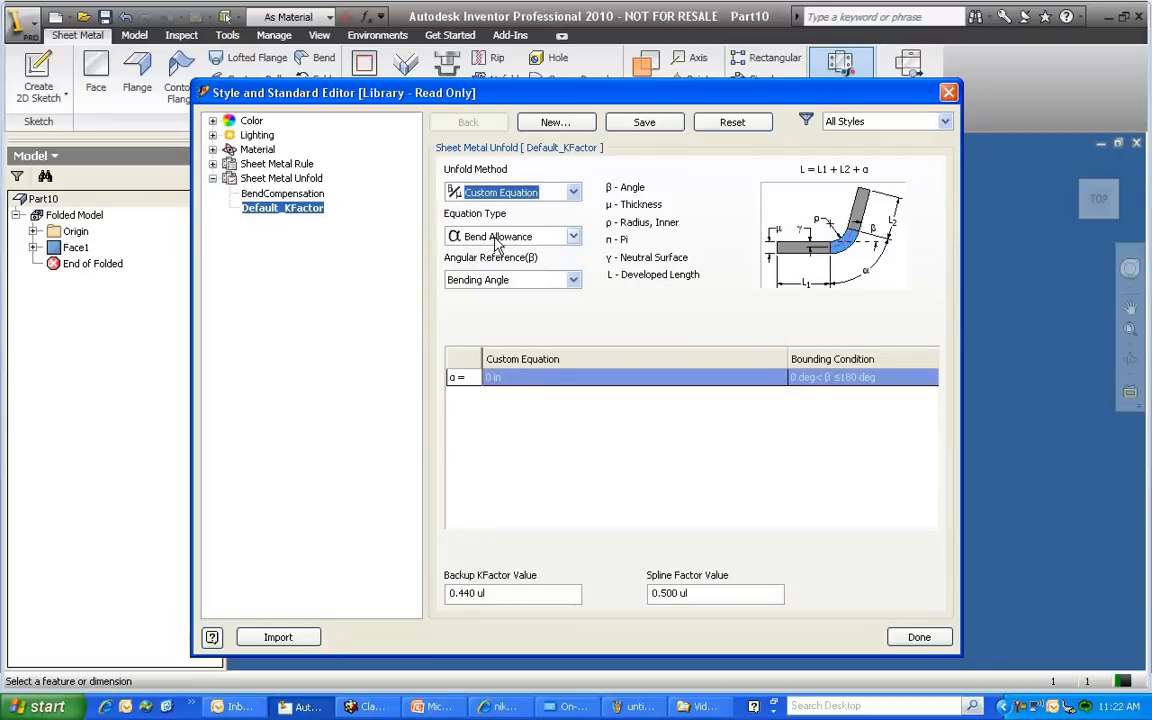
pyautogui.click(455, 237)
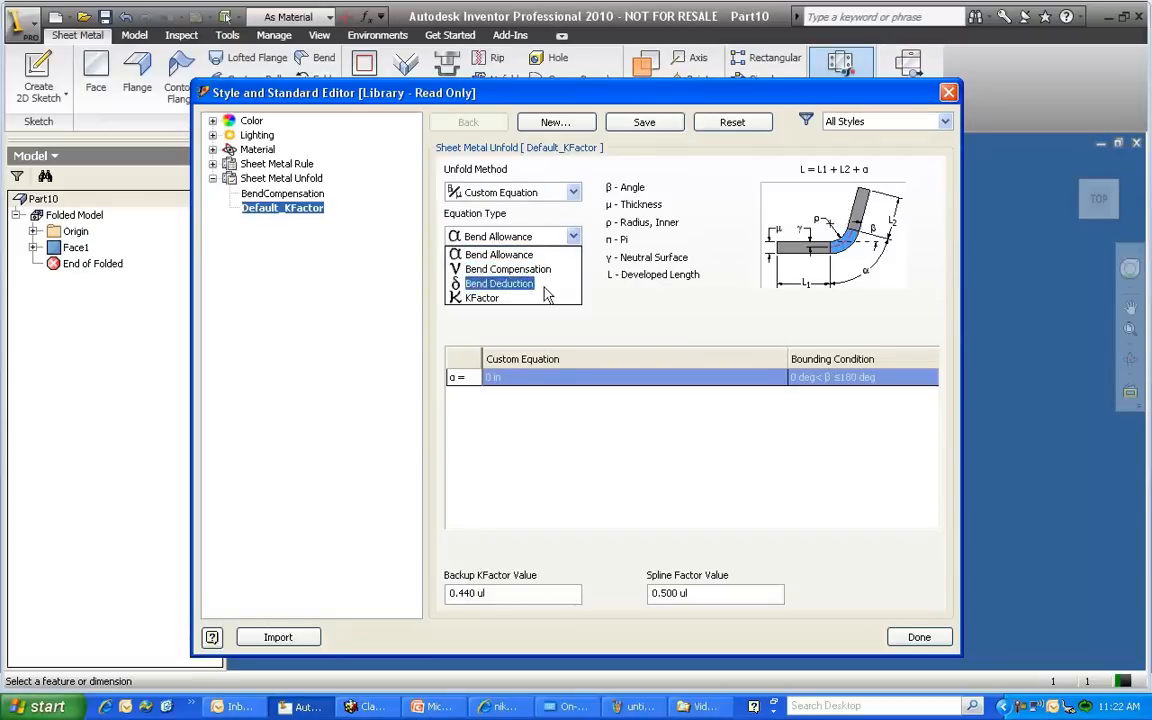
pyautogui.click(510, 285)
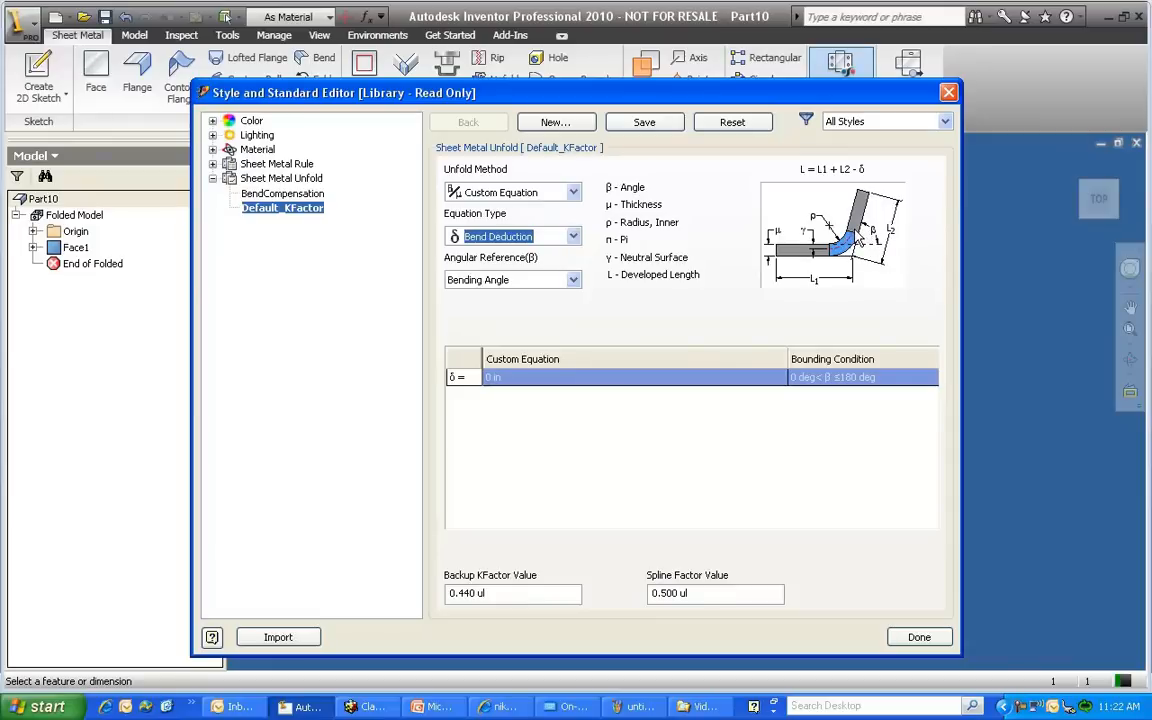
# Step: Set the bend deduction custom equation of the Default_KFactor unfold rule to β/90 deg * 1 mm
pyautogui.click(497, 383)
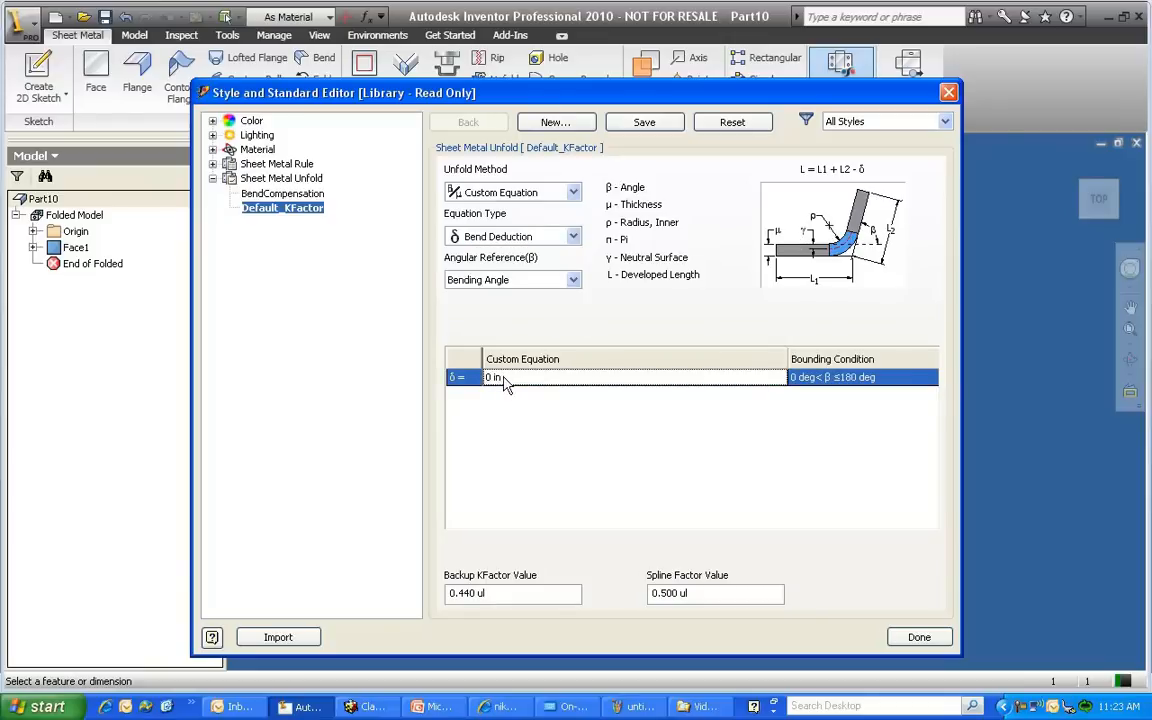
pyautogui.click(505, 385)
pyautogui.moveTo(736, 251); pyautogui.dragTo(578, 162)
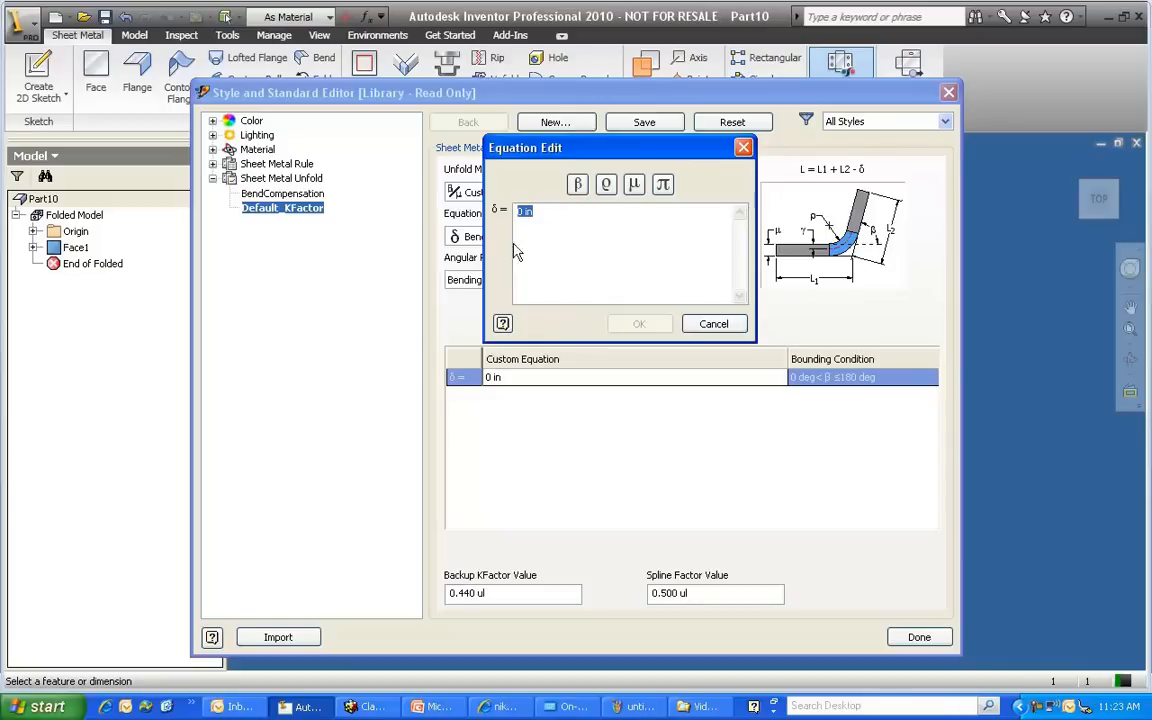
pyautogui.click(577, 184)
pyautogui.write('* 1')
pyautogui.click(639, 325)
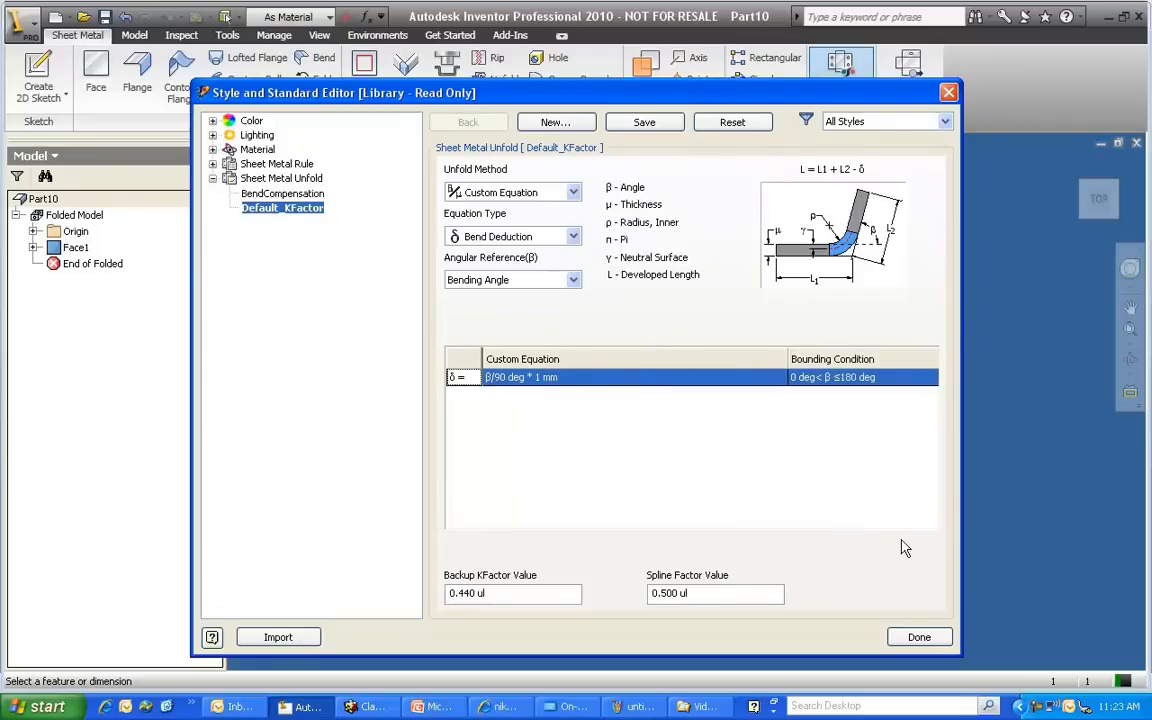
# Step: Finish the style editing, saving the unfold rule edits, and accept the Sheet Metal Defaults
pyautogui.click(918, 637)
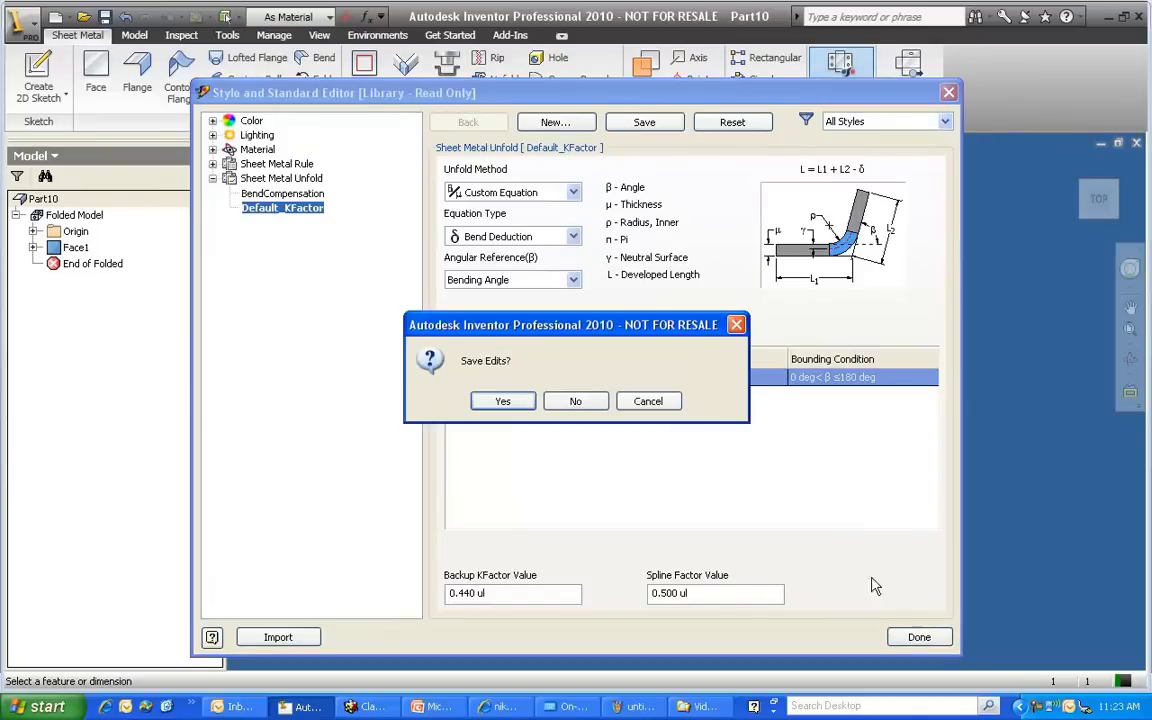
pyautogui.press('Return')
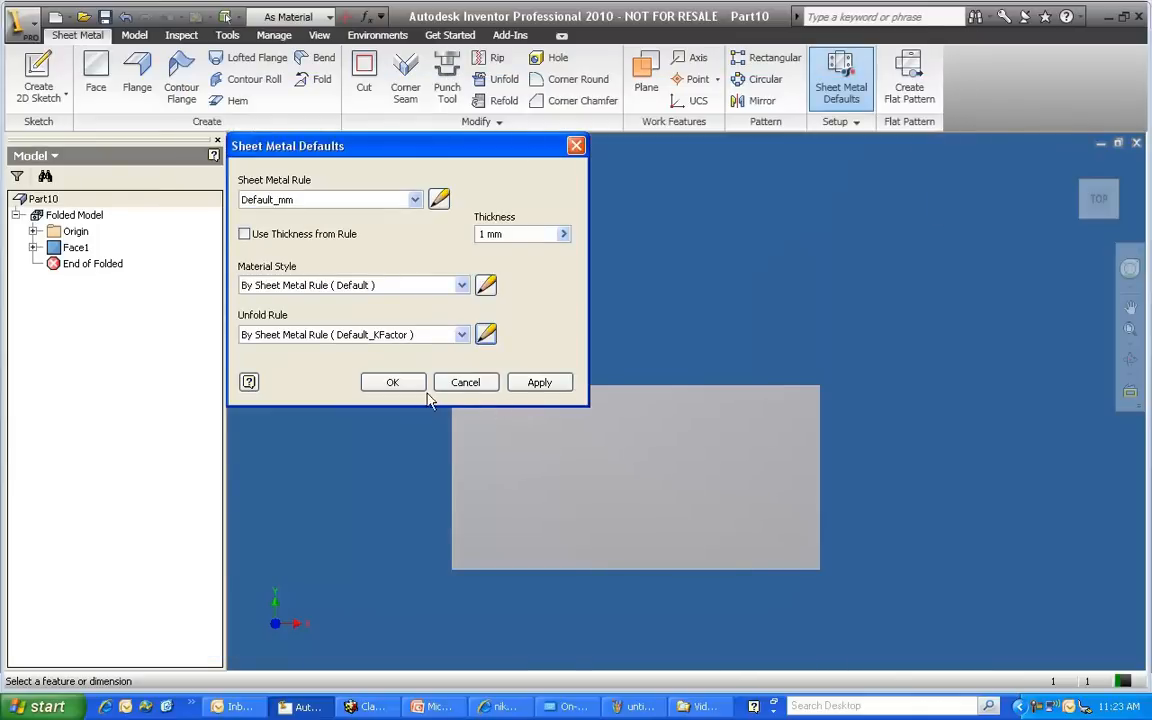
pyautogui.click(395, 384)
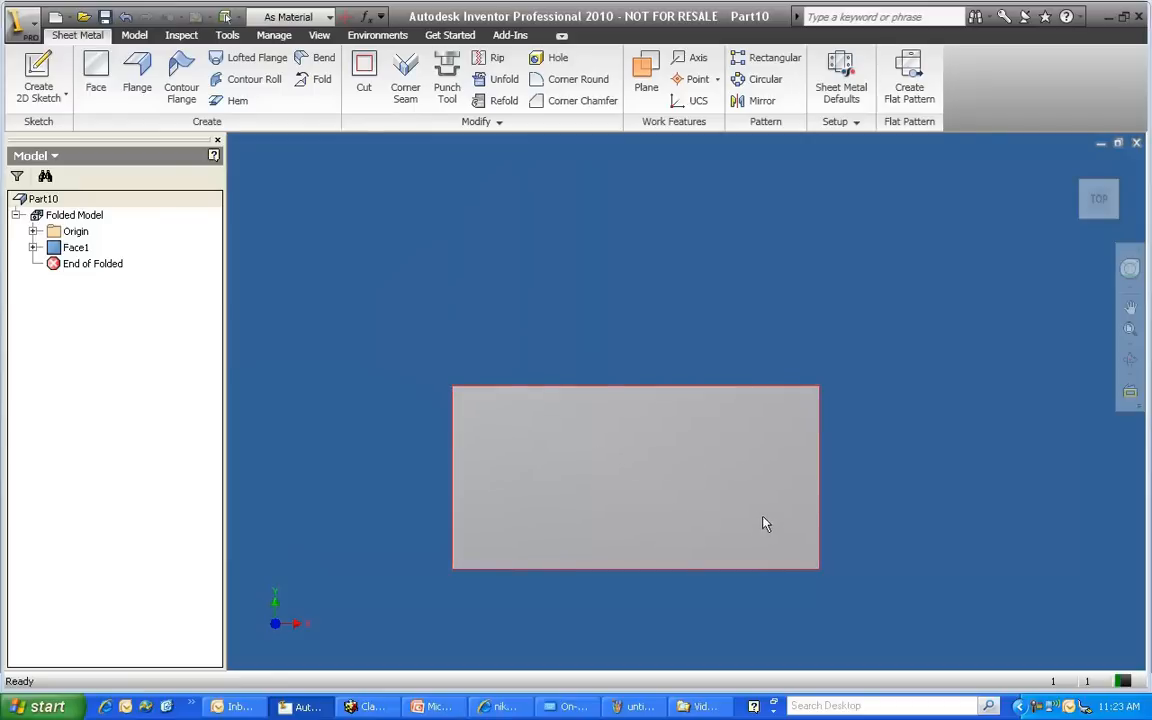
# Step: Add a 90-degree flange with a height of 20 mm along one short edge of the face
pyautogui.keyDown('shift'); pyautogui.moveTo(650, 546); pyautogui.dragTo(656, 373, button='middle'); pyautogui.keyUp('shift')
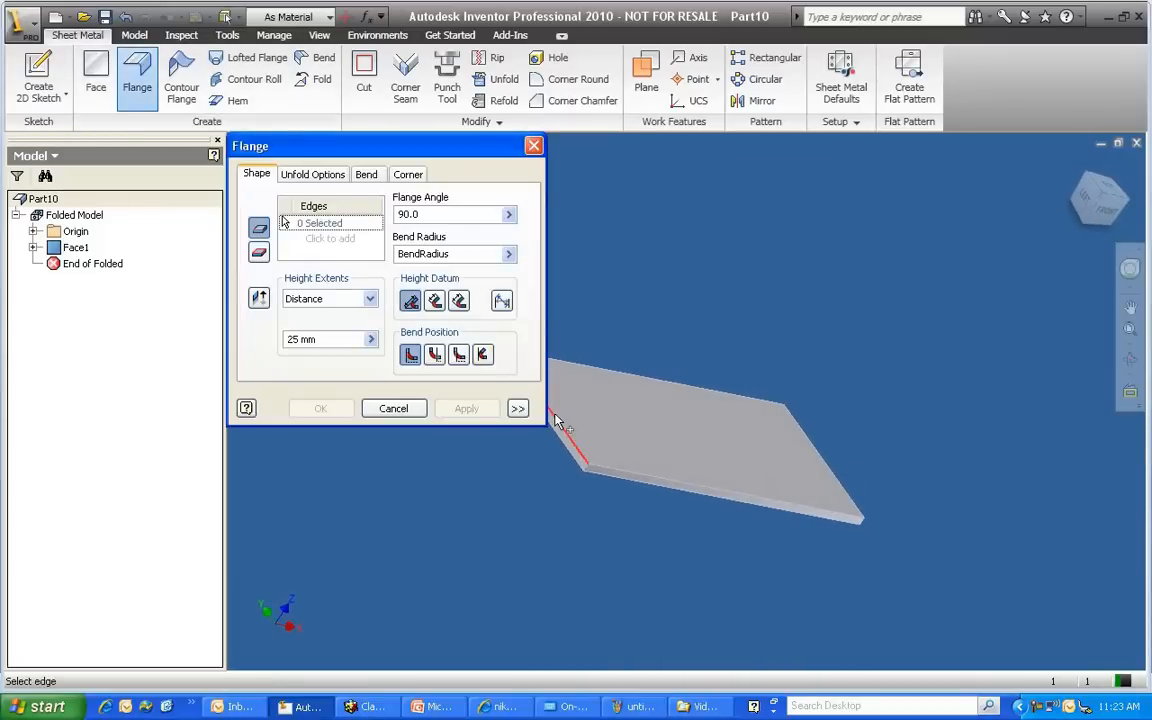
pyautogui.click(548, 412)
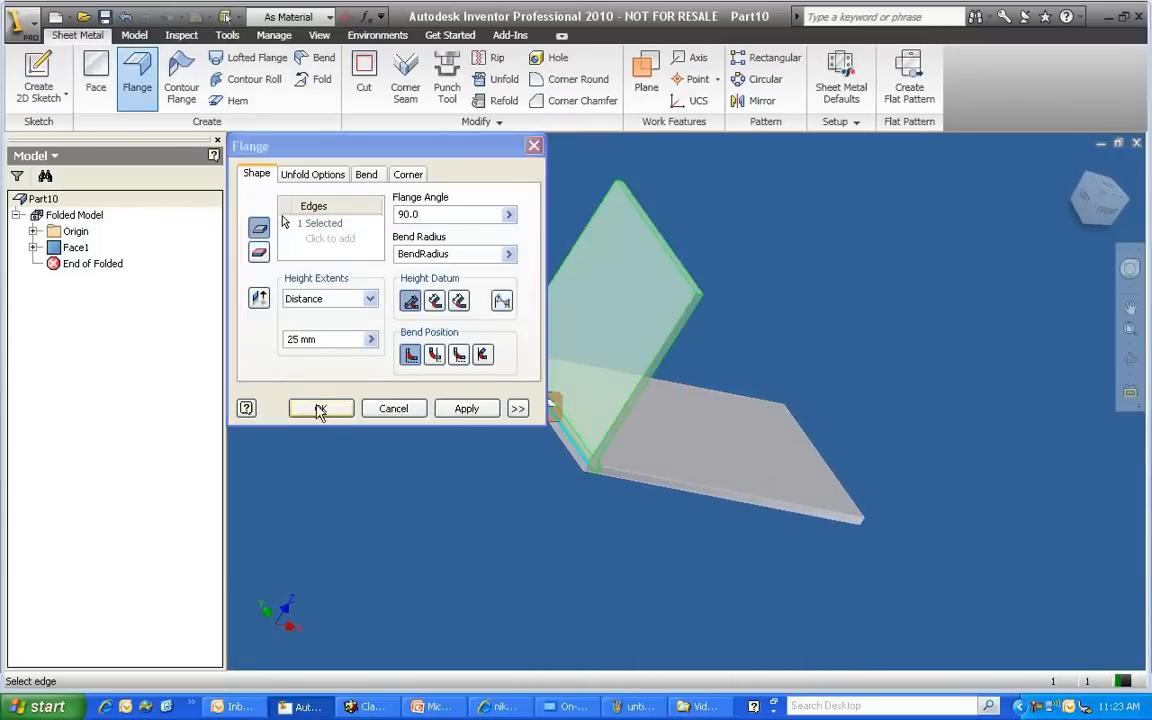
pyautogui.click(326, 338)
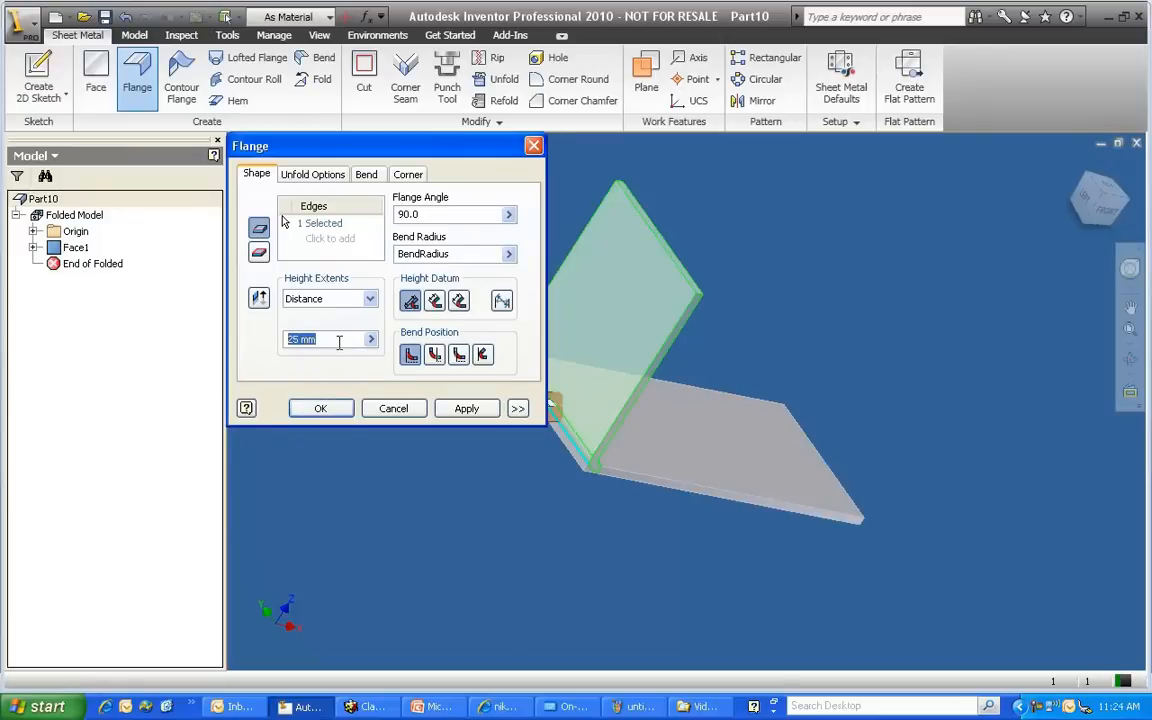
pyautogui.write('20')
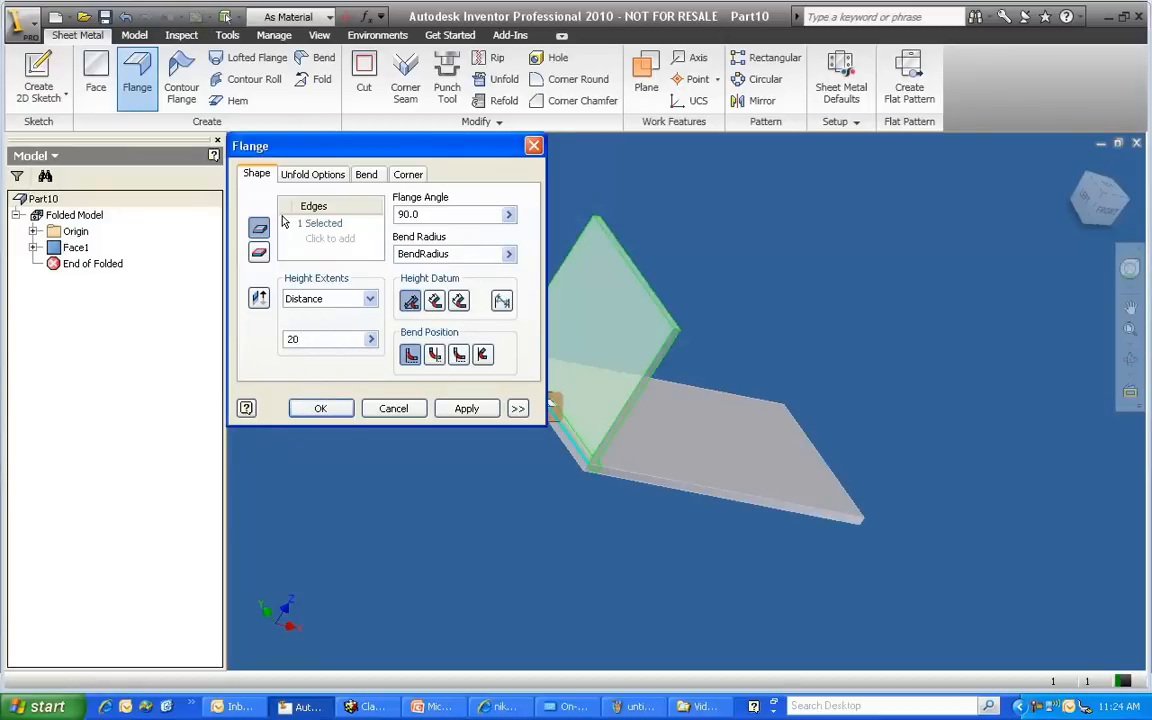
pyautogui.moveTo(623, 365); pyautogui.dragTo(707, 365, button='middle')
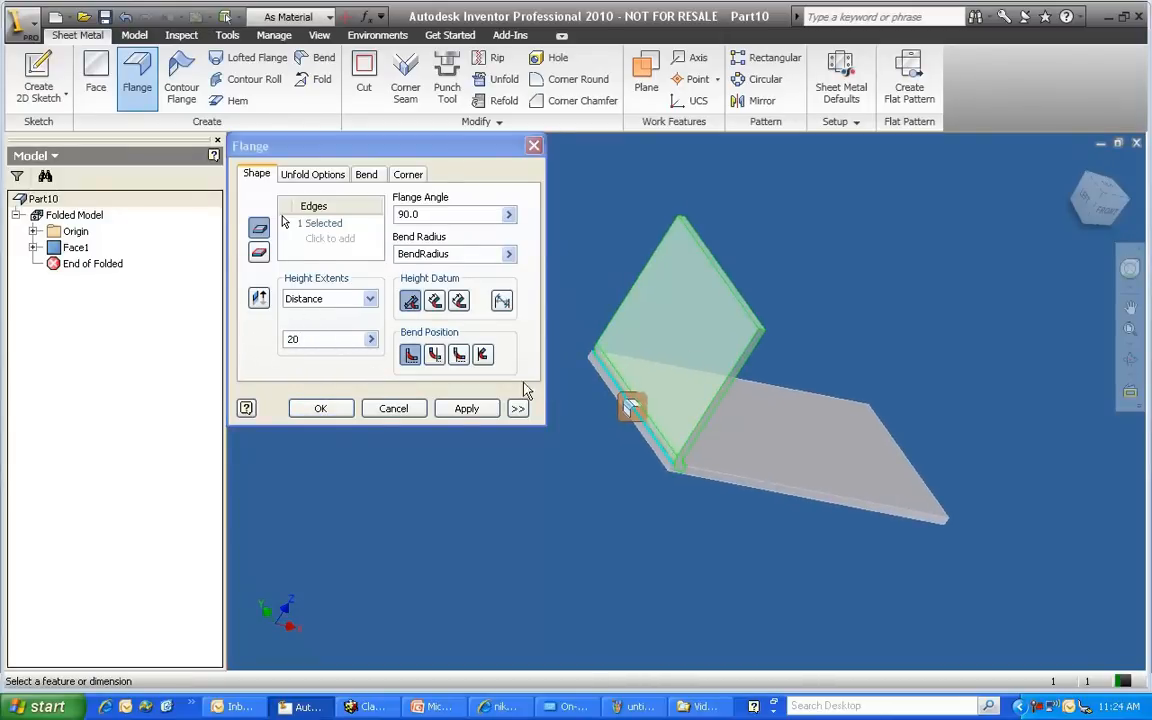
pyautogui.click(337, 413)
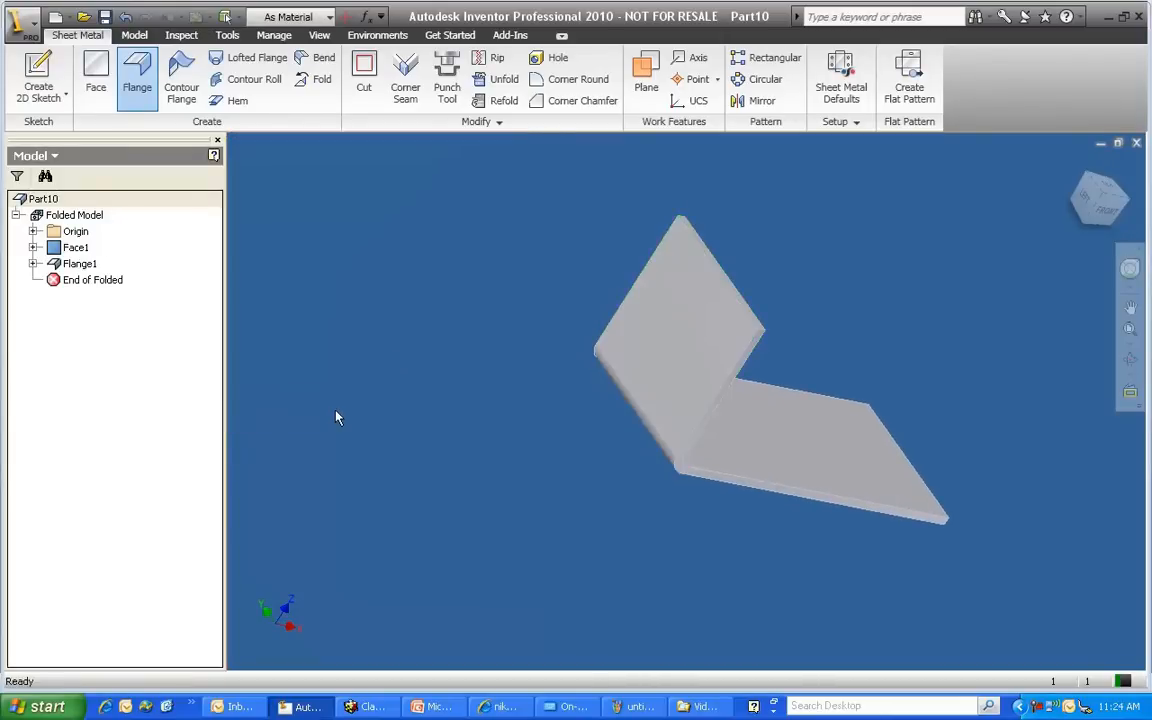
# Step: Make the sketch under Face1 visible in the folded model
pyautogui.click(33, 263)
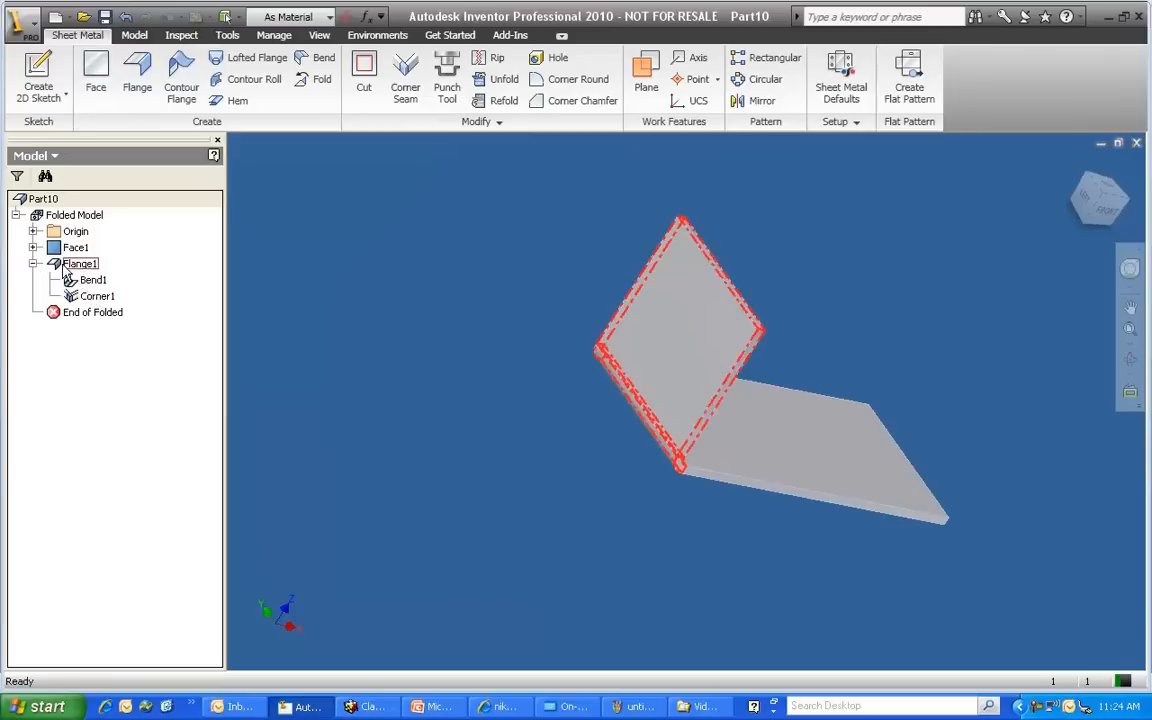
pyautogui.click(33, 247)
pyautogui.click(92, 265)
pyautogui.rightClick(91, 268)
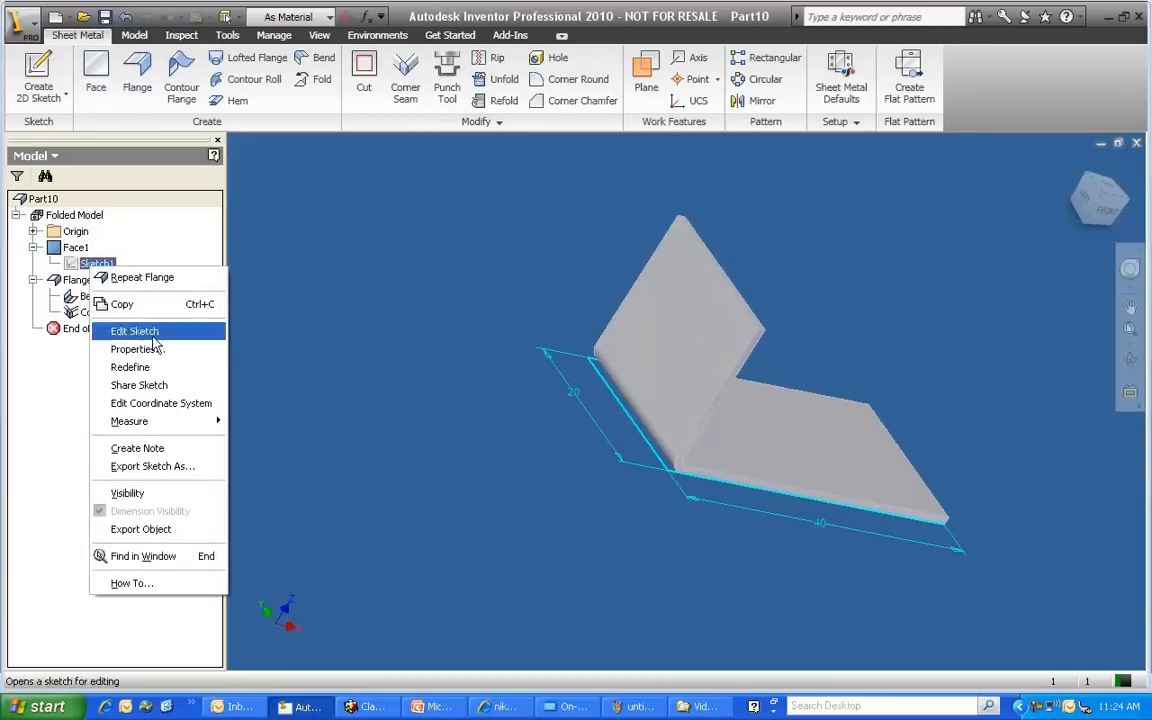
pyautogui.click(155, 494)
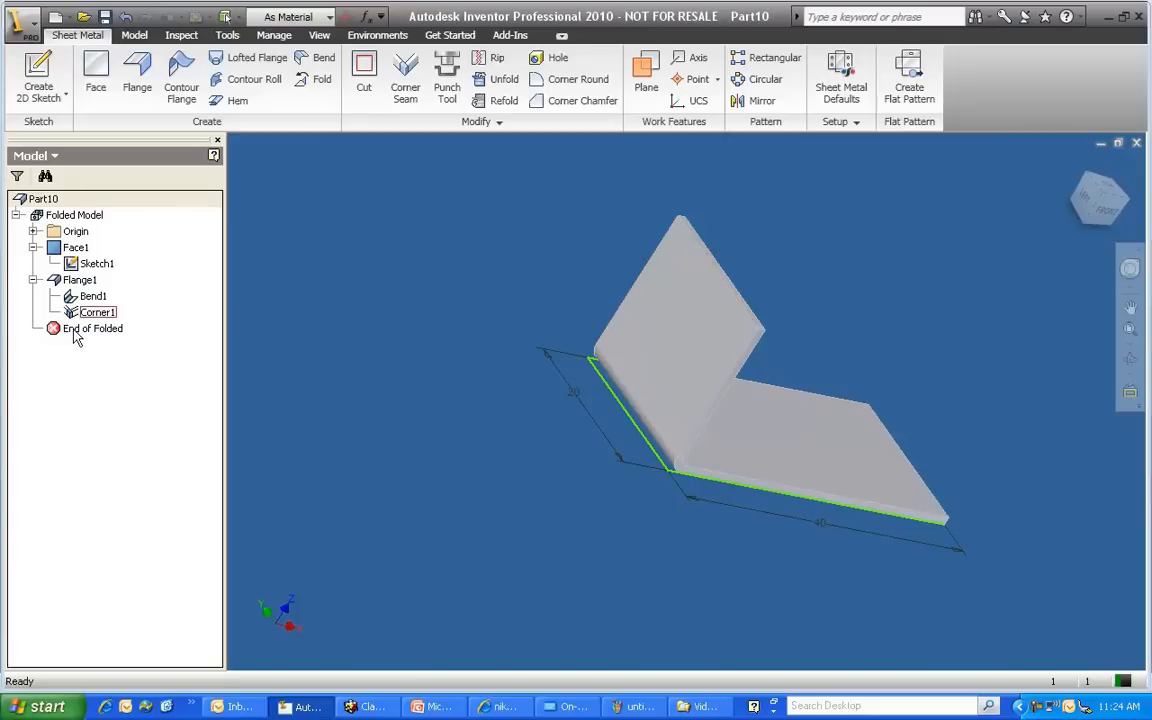
# Step: Create the flat pattern of the flanged part and check its extents
pyautogui.click(907, 88)
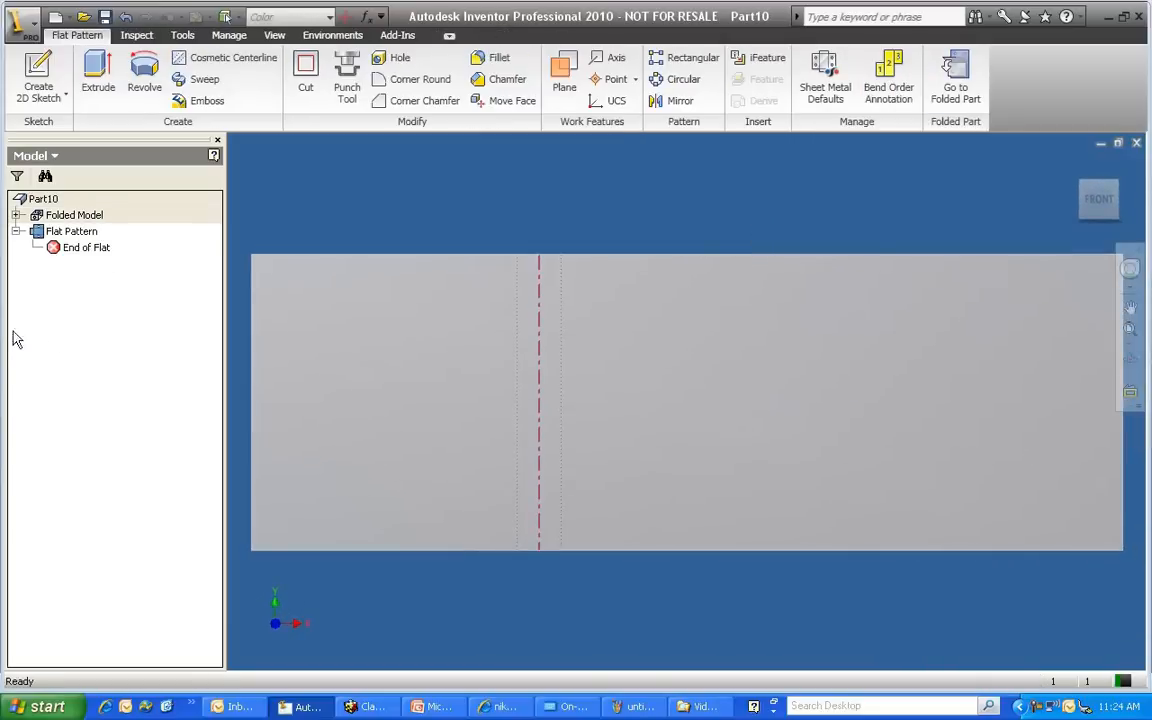
pyautogui.rightClick(57, 237)
pyautogui.click(146, 389)
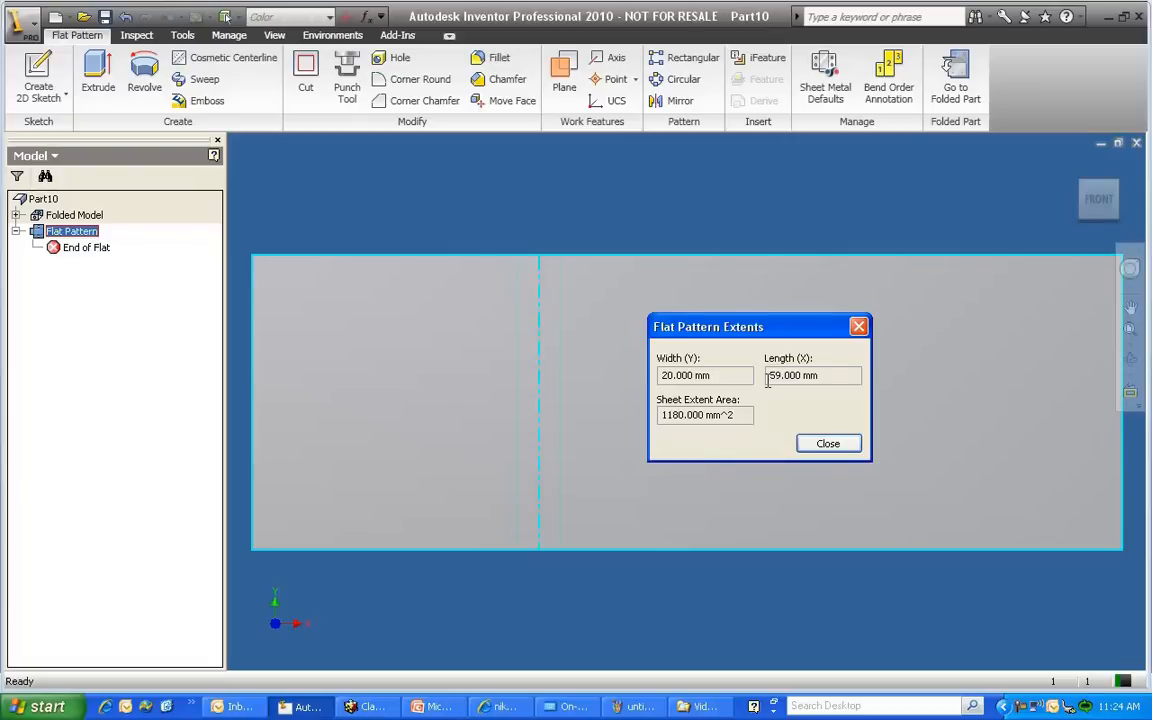
pyautogui.click(828, 446)
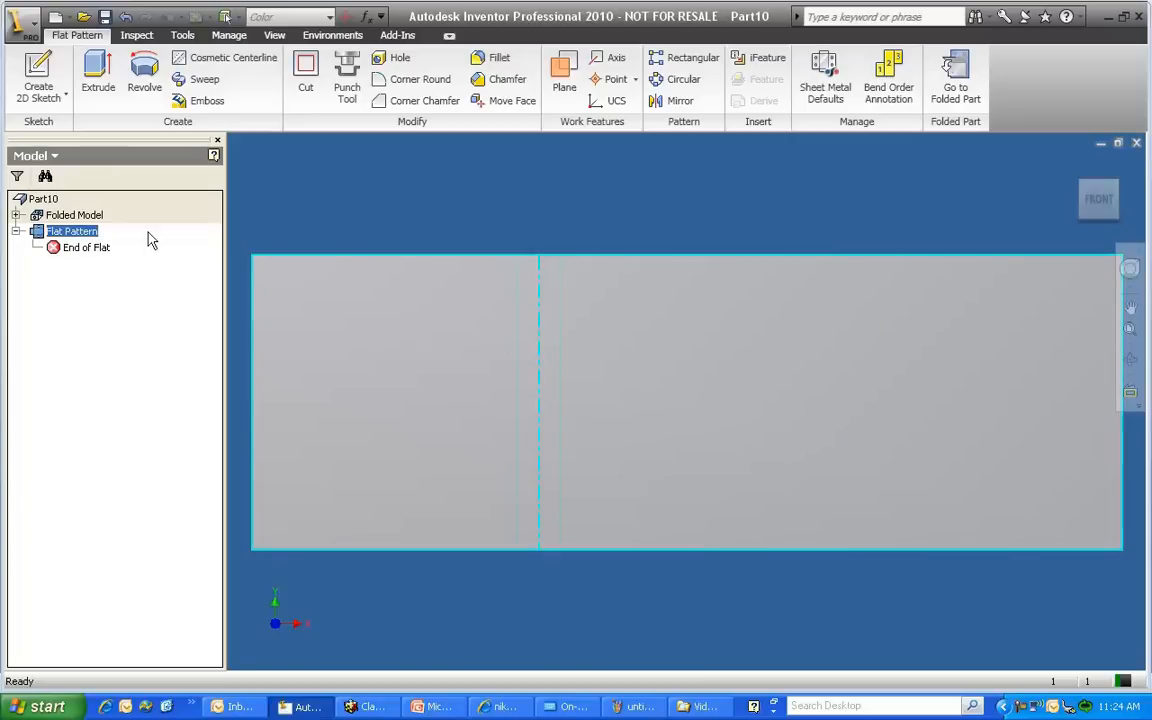
# Step: Return to the folded model and change the flange angle to 120 degrees
pyautogui.doubleClick(76, 214)
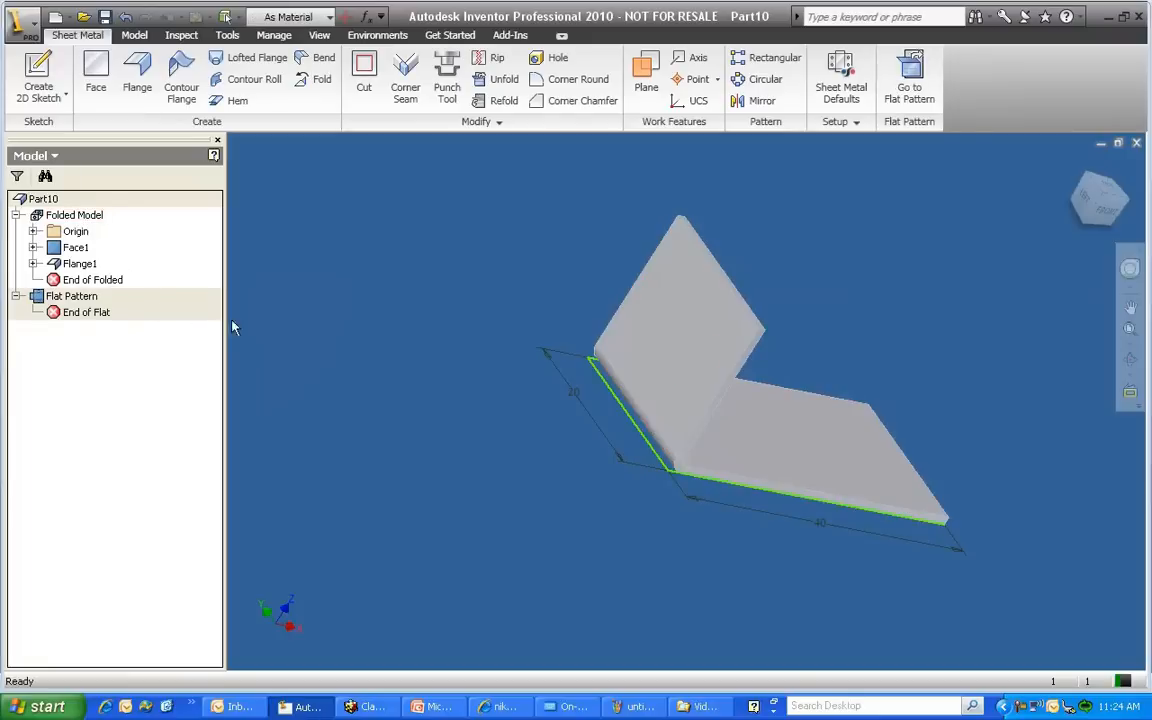
pyautogui.rightClick(80, 263)
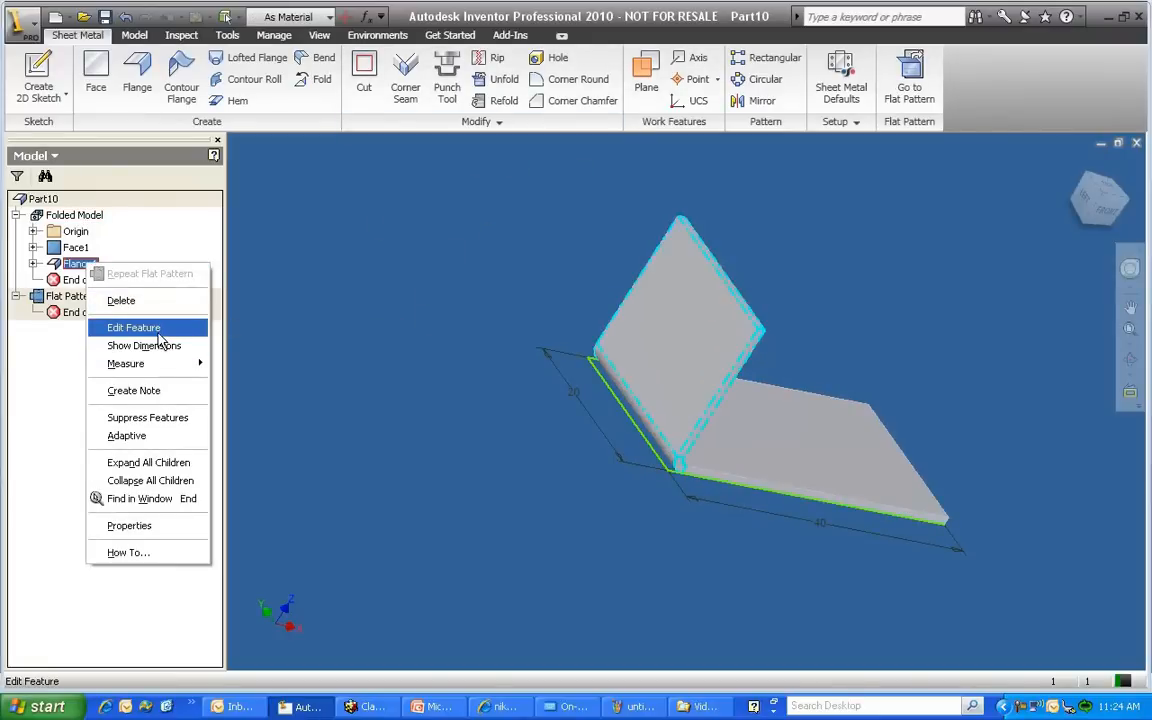
pyautogui.click(157, 332)
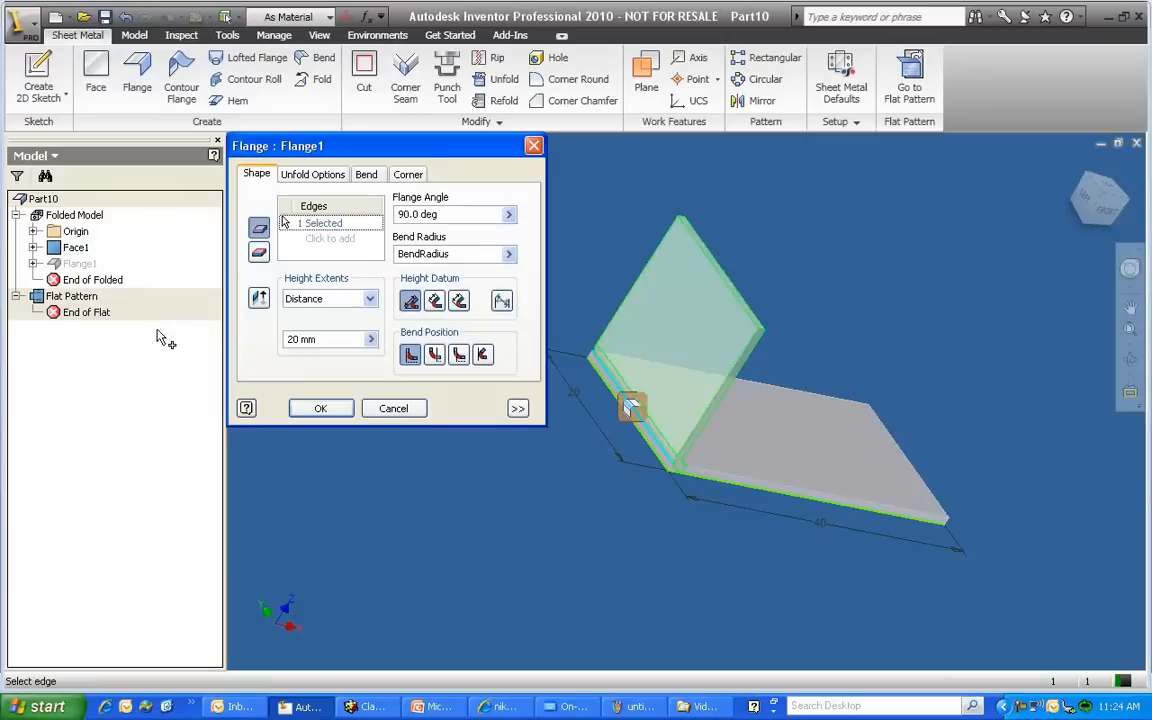
pyautogui.doubleClick(405, 214)
pyautogui.write('120')
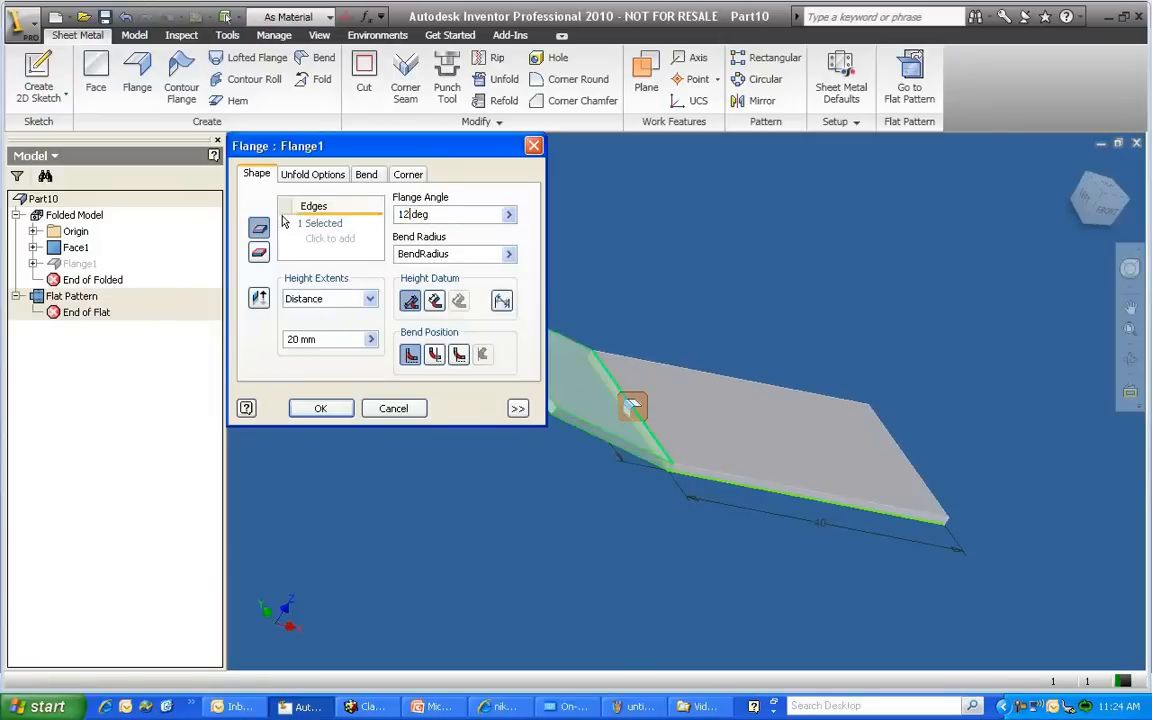
pyautogui.click(318, 407)
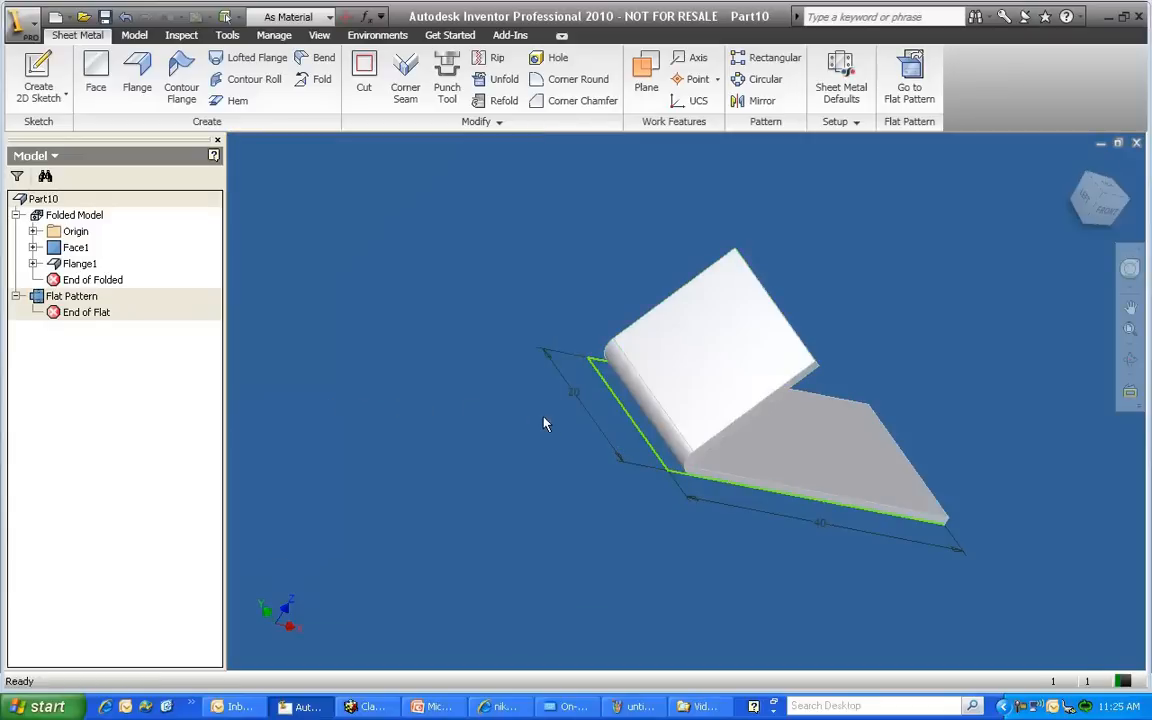
# Step: Activate the flat pattern and check its extents, focusing on the developed length
pyautogui.doubleClick(71, 297)
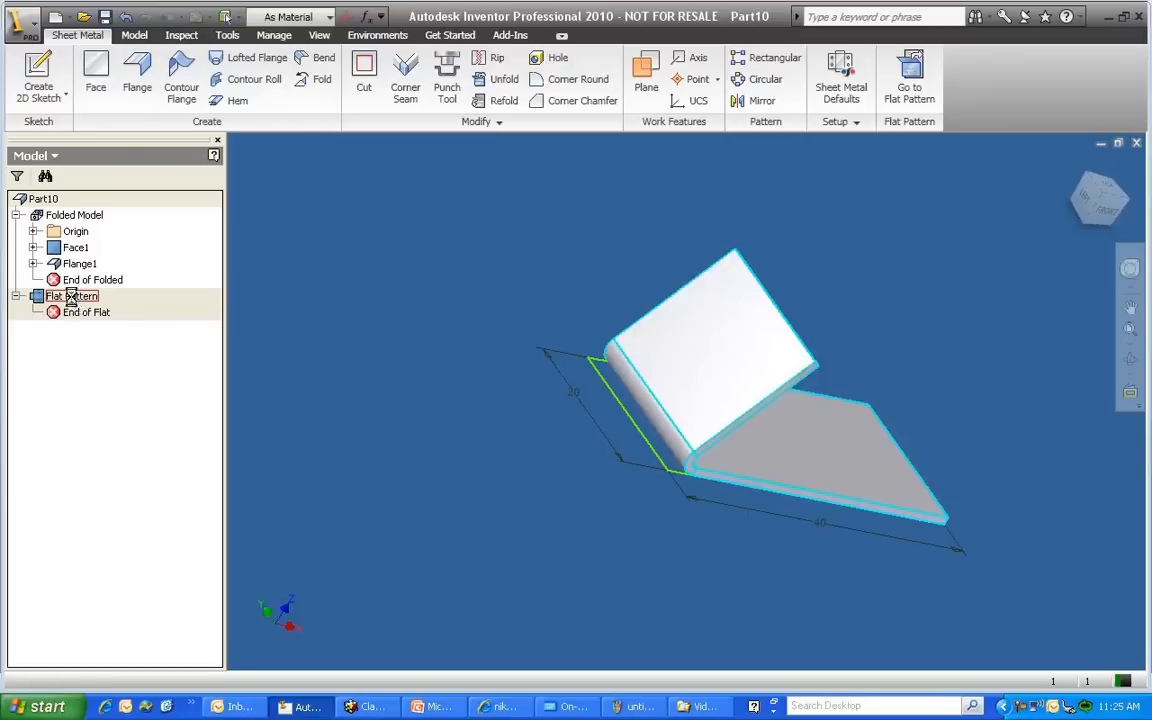
pyautogui.rightClick(51, 302)
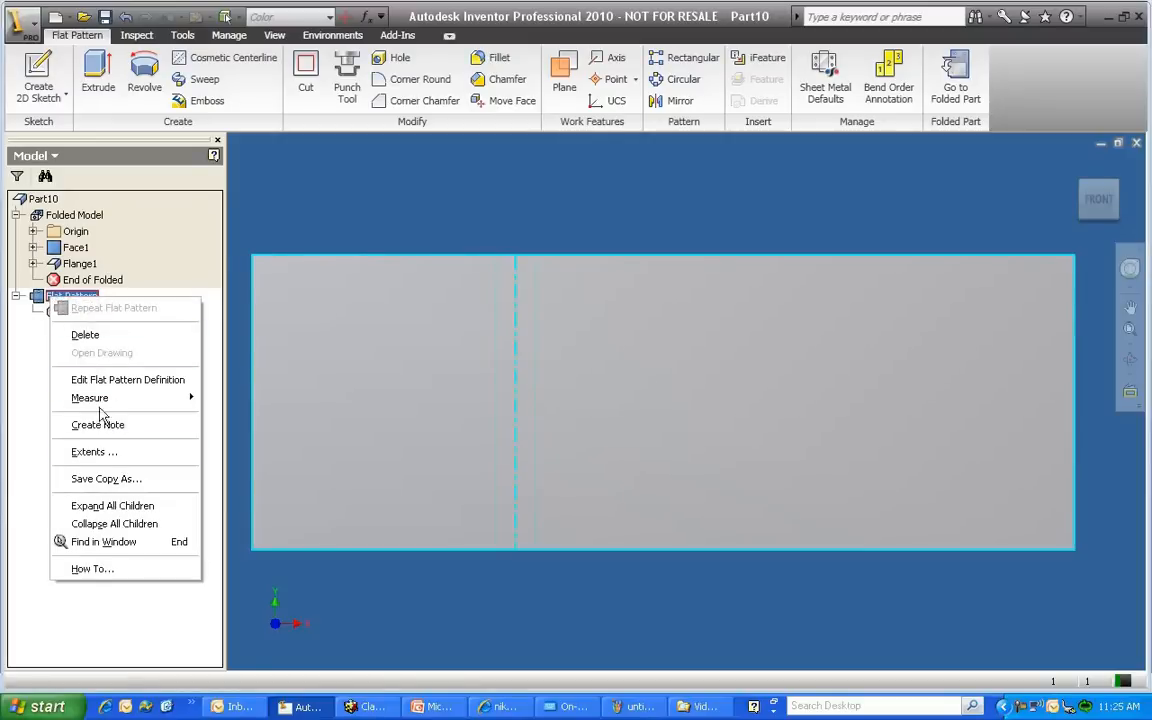
pyautogui.click(85, 450)
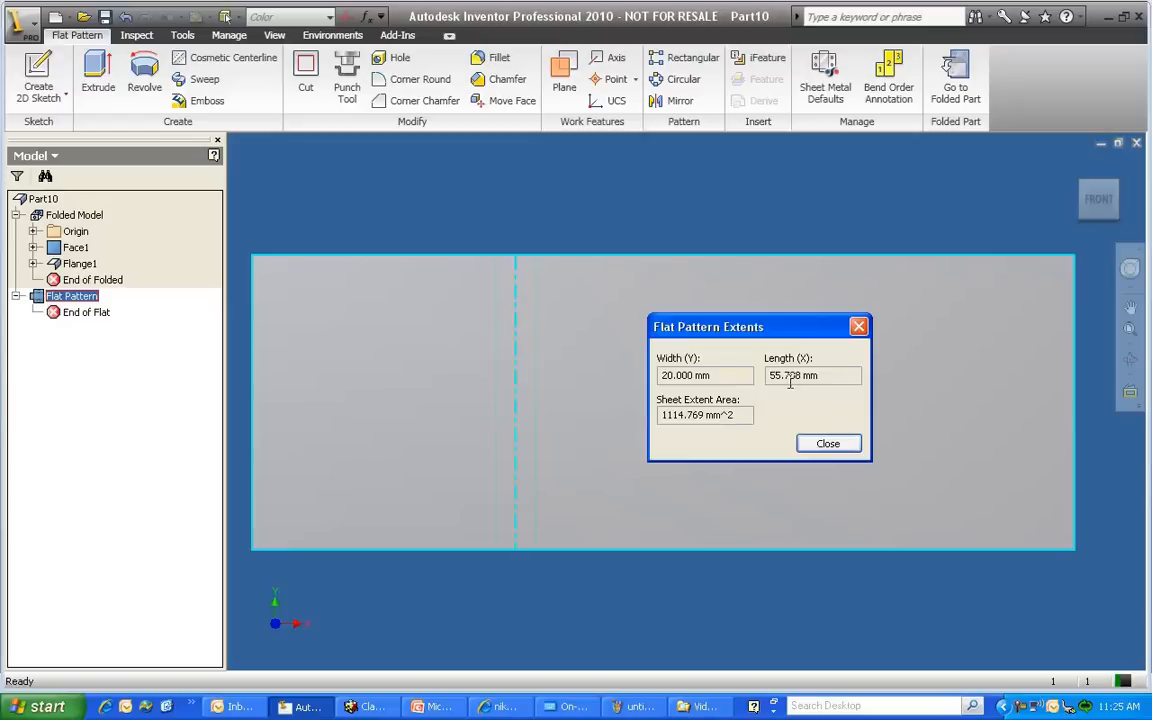
pyautogui.moveTo(812, 375); pyautogui.dragTo(770, 376)
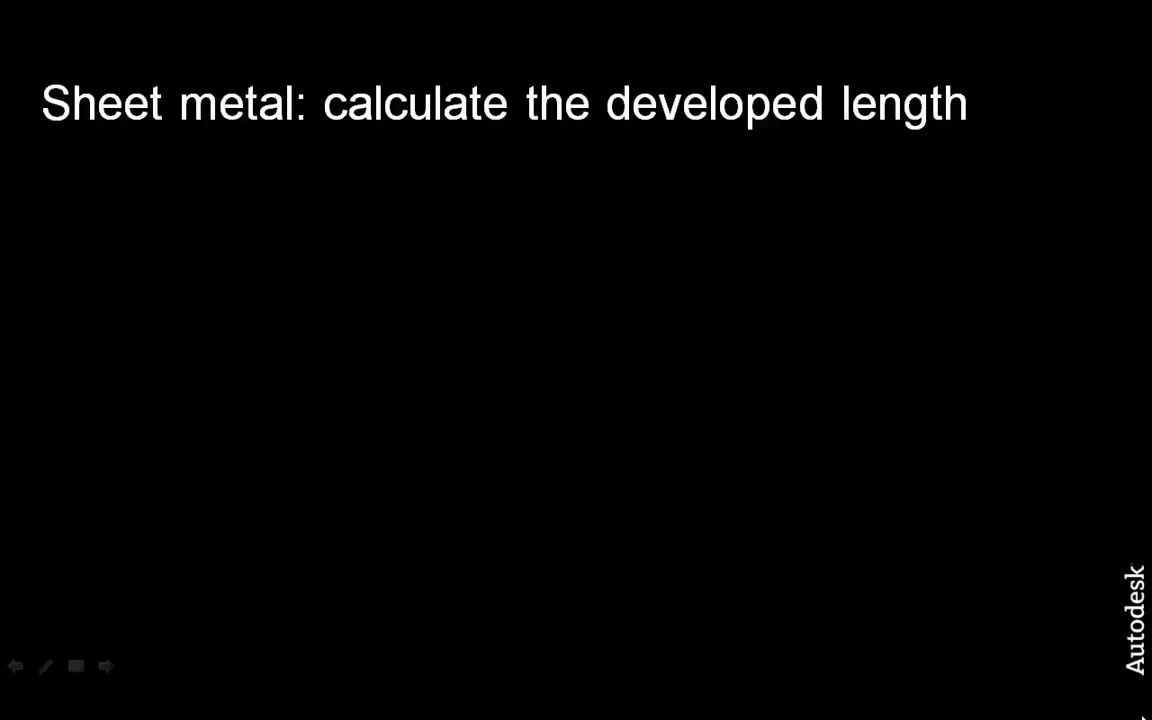
pyautogui.click(1144, 717)
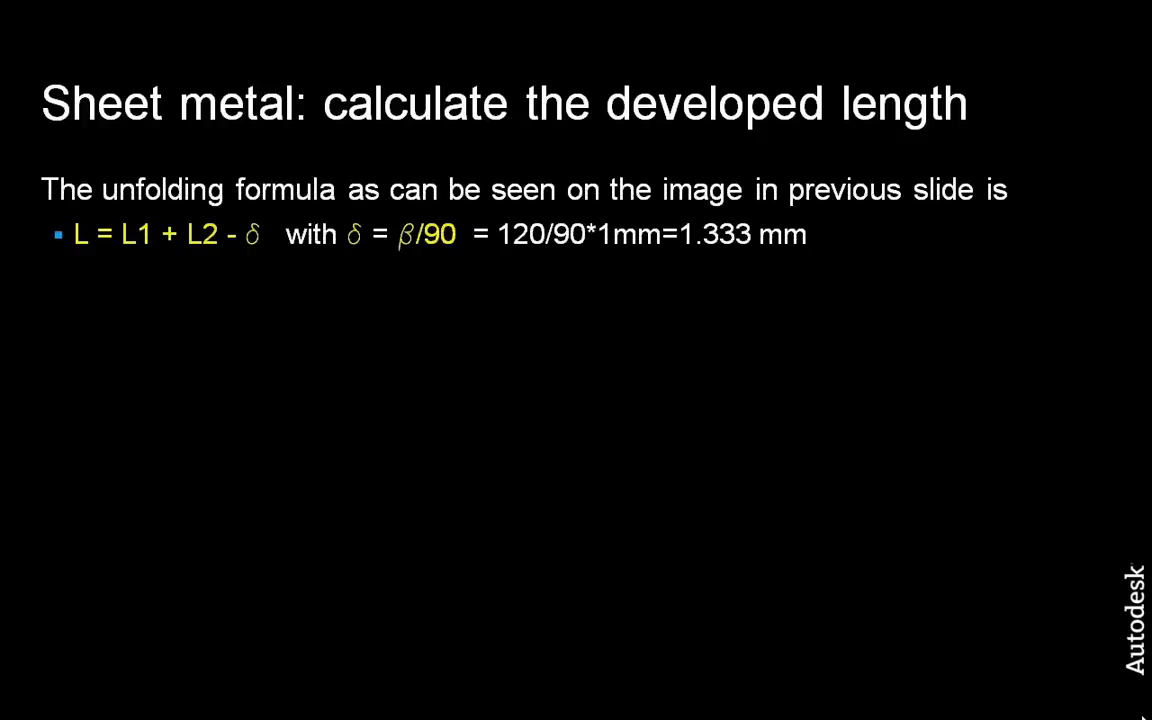
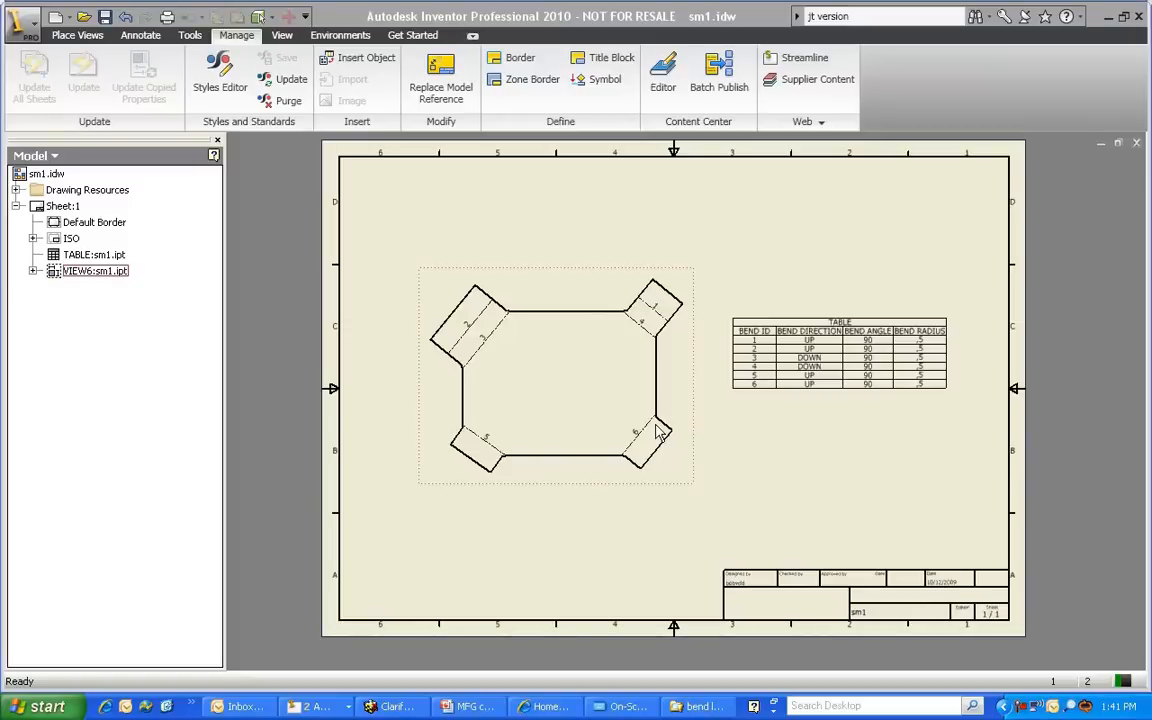
# Step: Open the sm1.ipt part from its flat pattern view in the sm1.idw drawing
pyautogui.scroll(4, 738, 404)
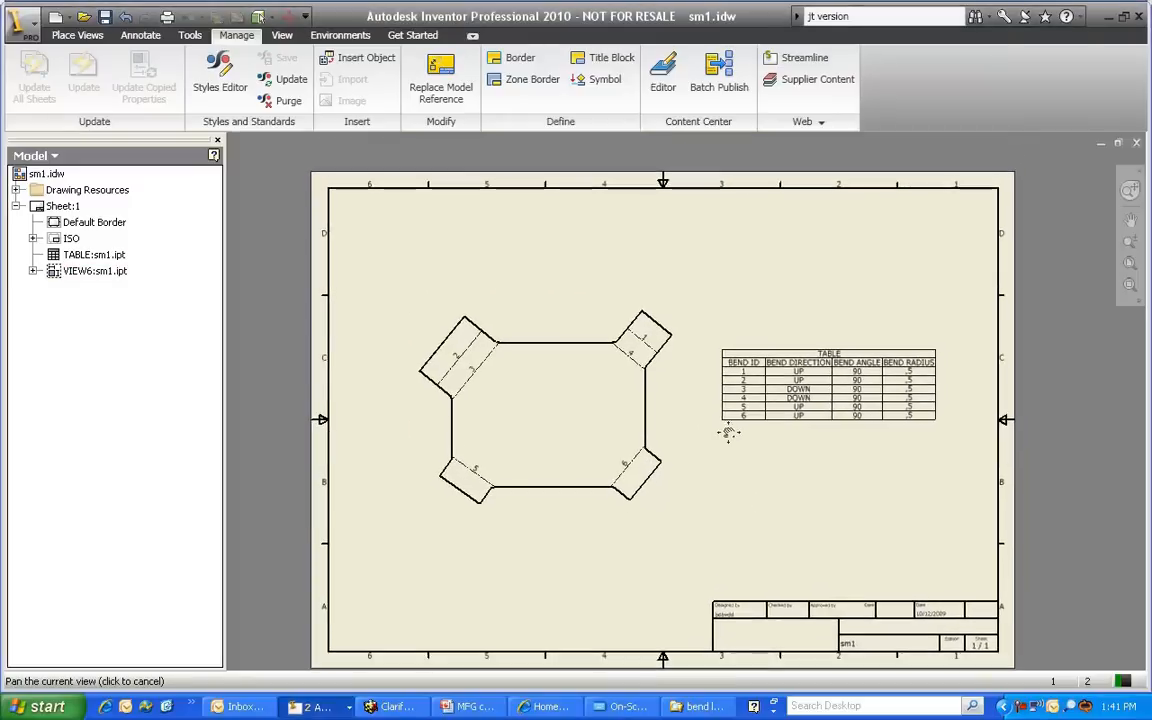
pyautogui.scroll(-4, 733, 430)
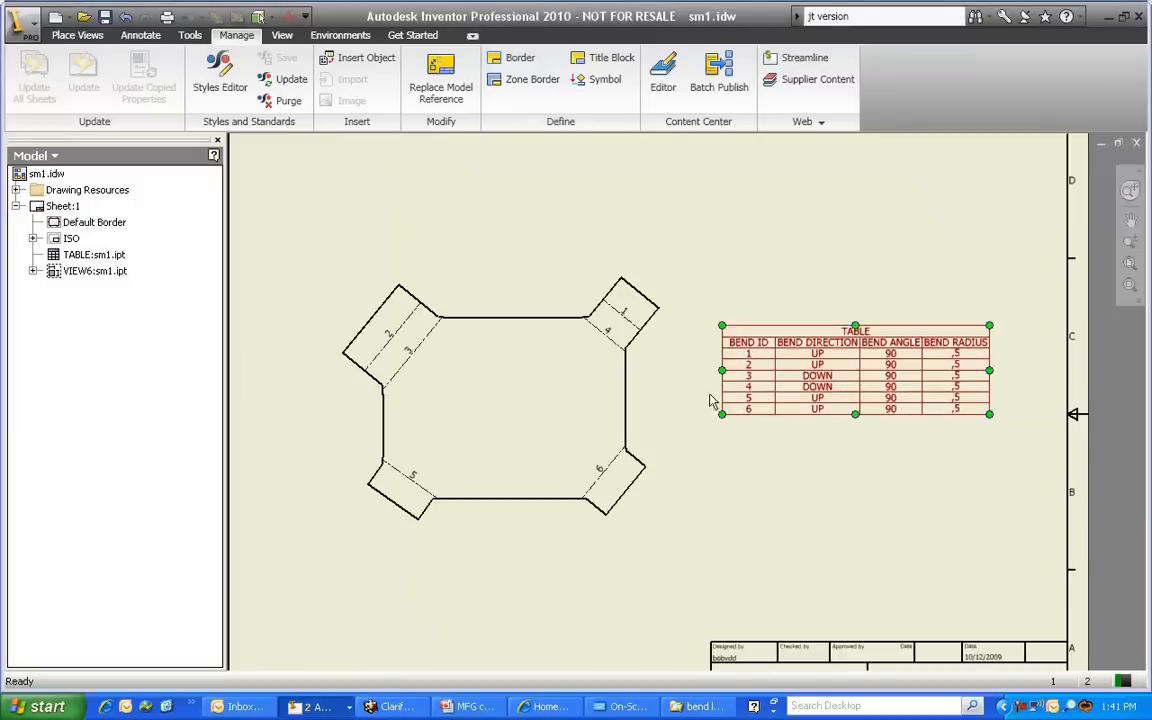
pyautogui.click(33, 271)
pyautogui.click(92, 288)
pyautogui.rightClick(90, 288)
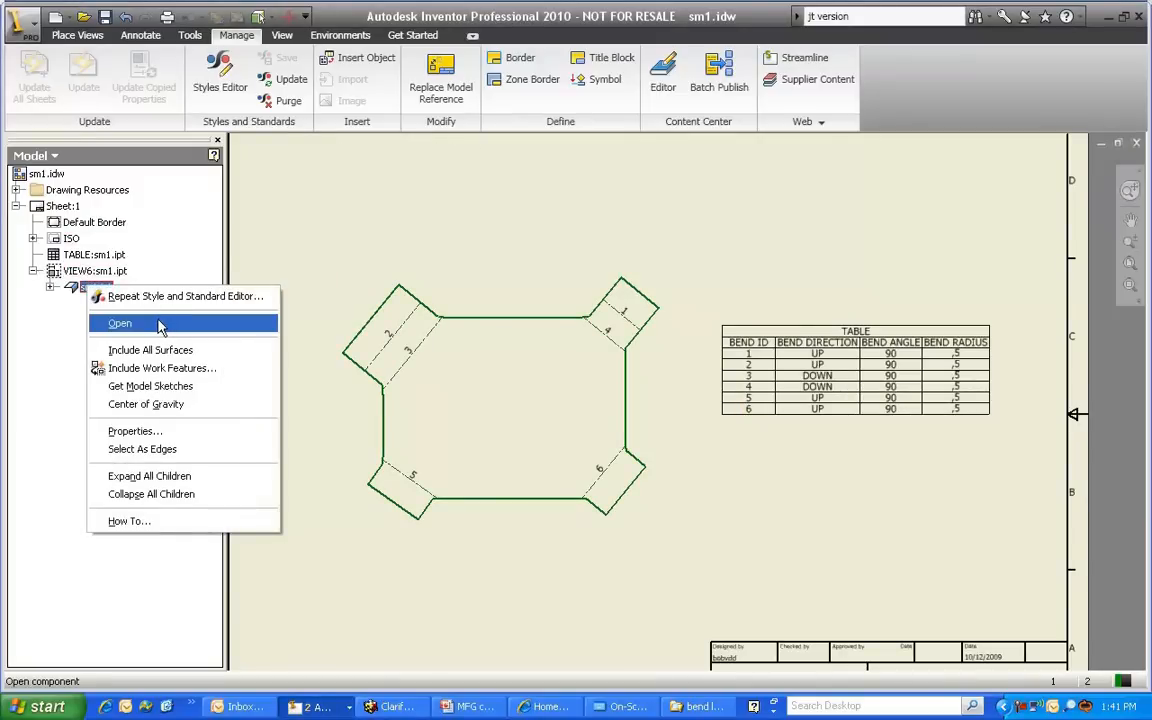
pyautogui.click(123, 320)
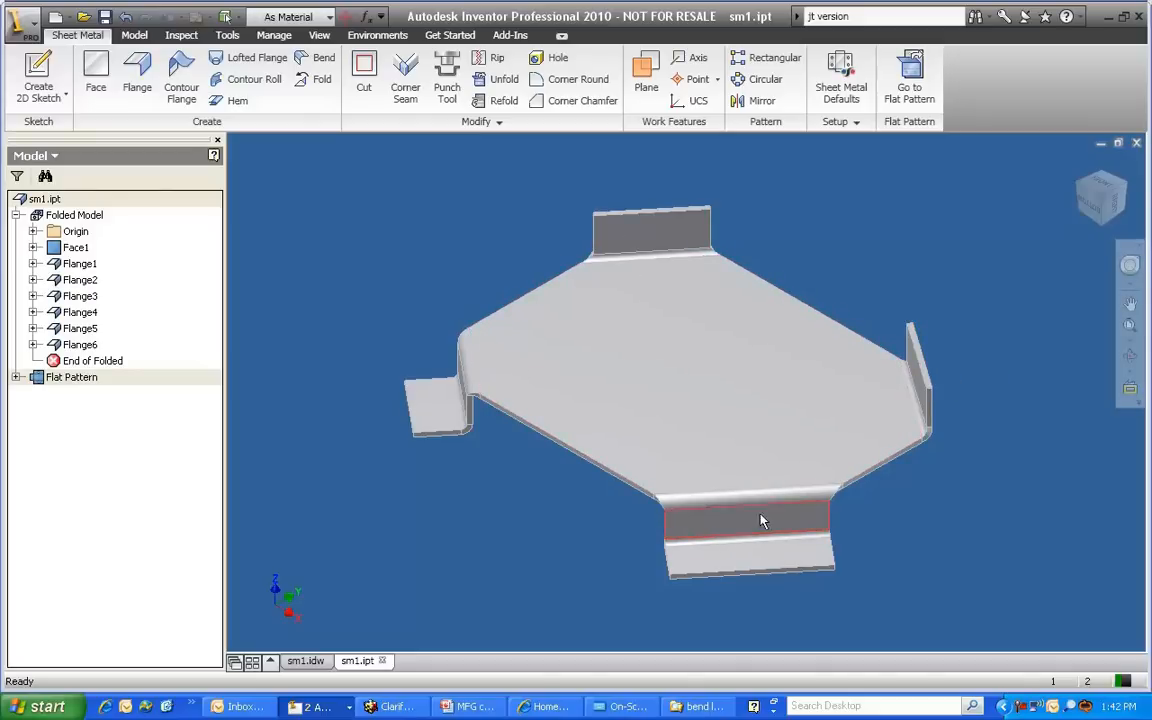
# Step: Inspect the folded flanges of sm1.ipt and switch the part to its flat pattern
pyautogui.press('F4')
pyautogui.moveTo(720, 489); pyautogui.dragTo(805, 483)
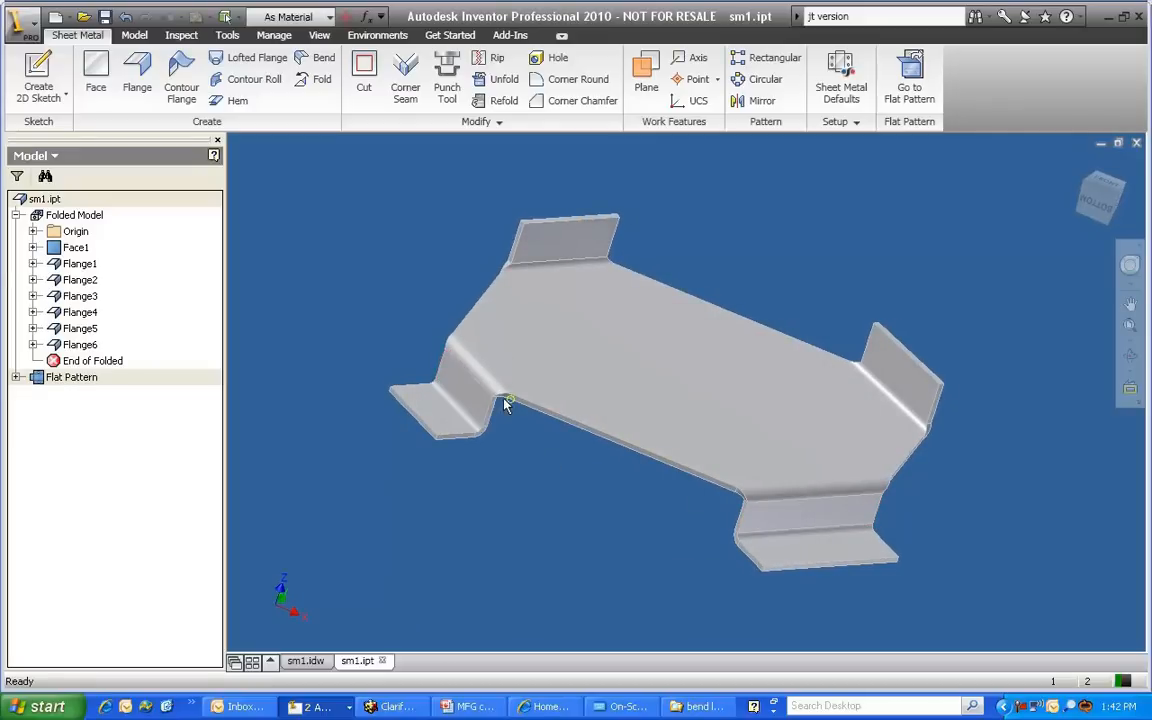
pyautogui.click(71, 377)
pyautogui.doubleClick(71, 377)
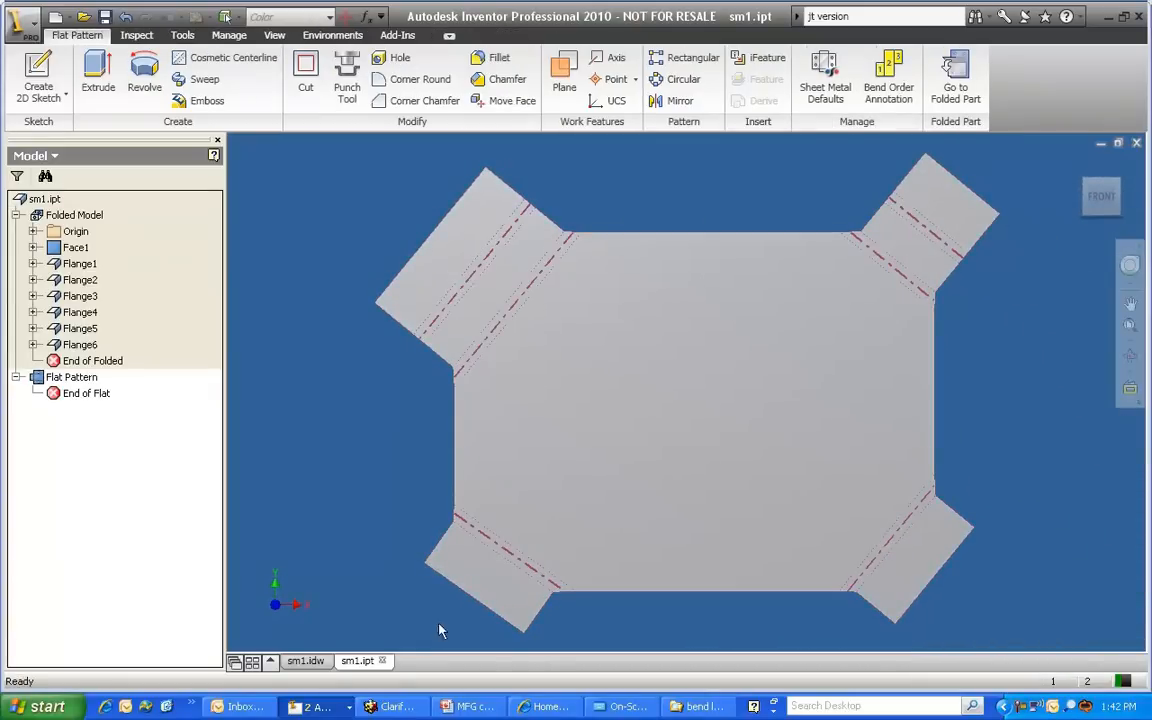
# Step: Return to the sm1.idw drawing and review the bend table beside the flat pattern view
pyautogui.click(305, 661)
pyautogui.moveTo(484, 400)
pyautogui.mouseDown(button='middle')
pyautogui.moveTo(514, 386)
pyautogui.moveTo(476, 373)
pyautogui.mouseUp(button='middle')
pyautogui.click(825, 333)
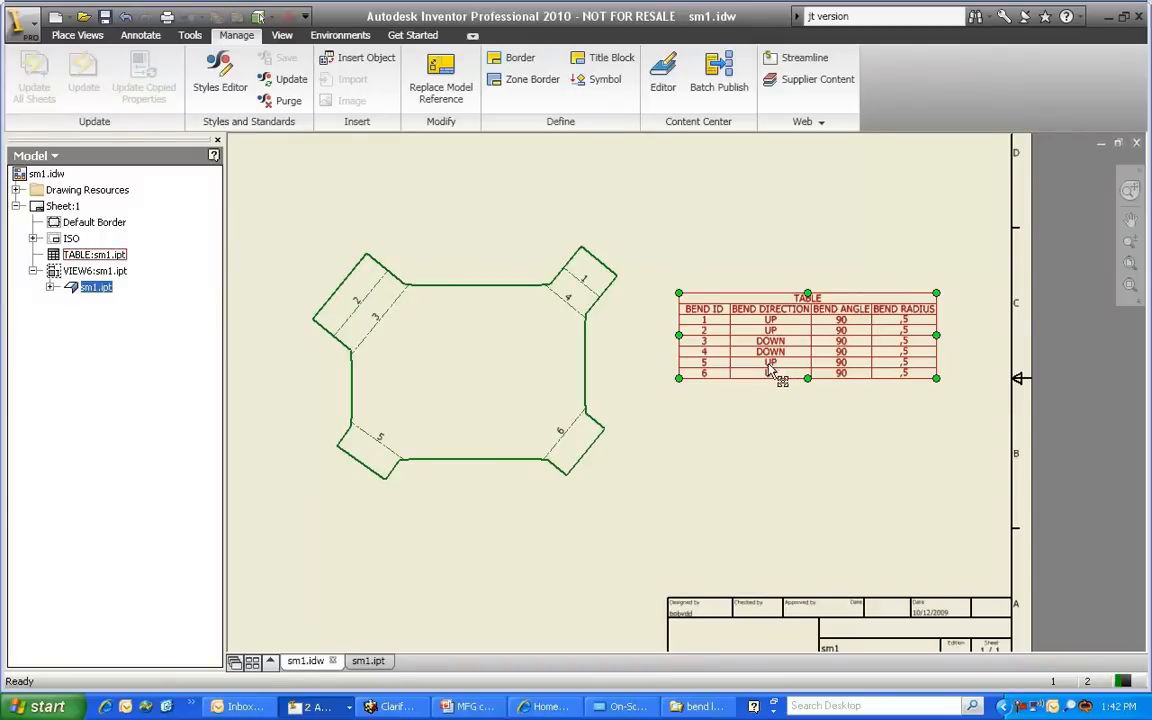
pyautogui.click(670, 420)
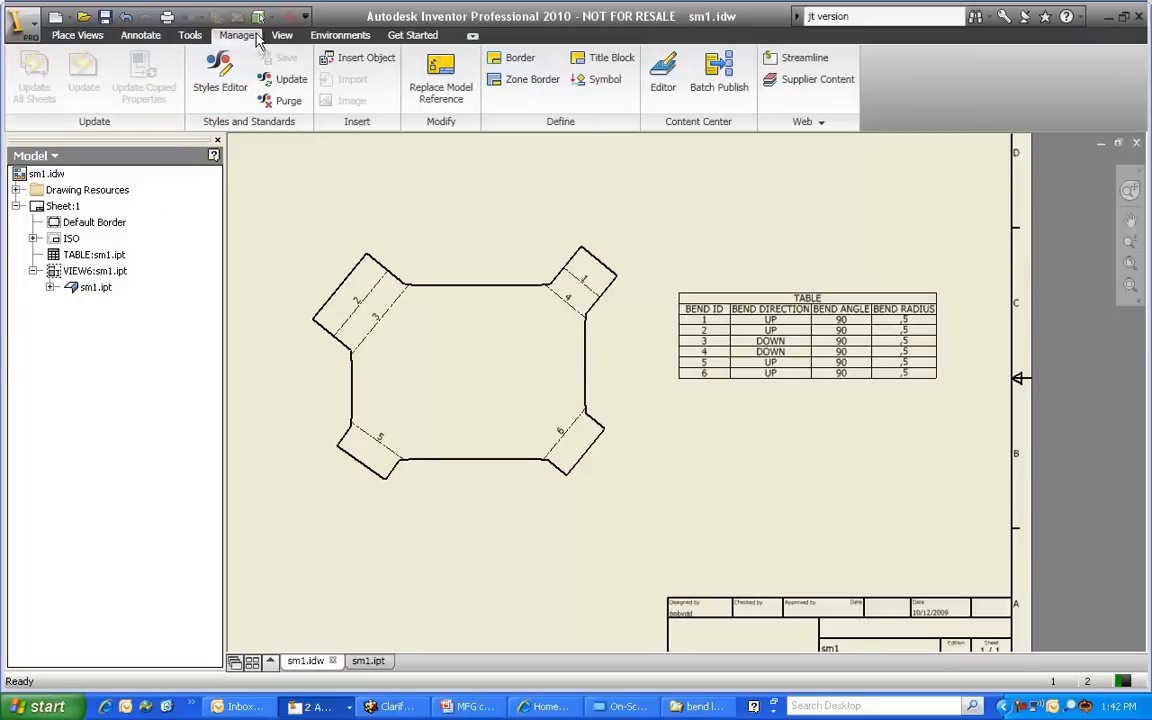
# Step: Open the VBA editor and examine how the assign_bendlines_to_layers macro stores the selection set and checks for the necessary layers
pyautogui.click(189, 35)
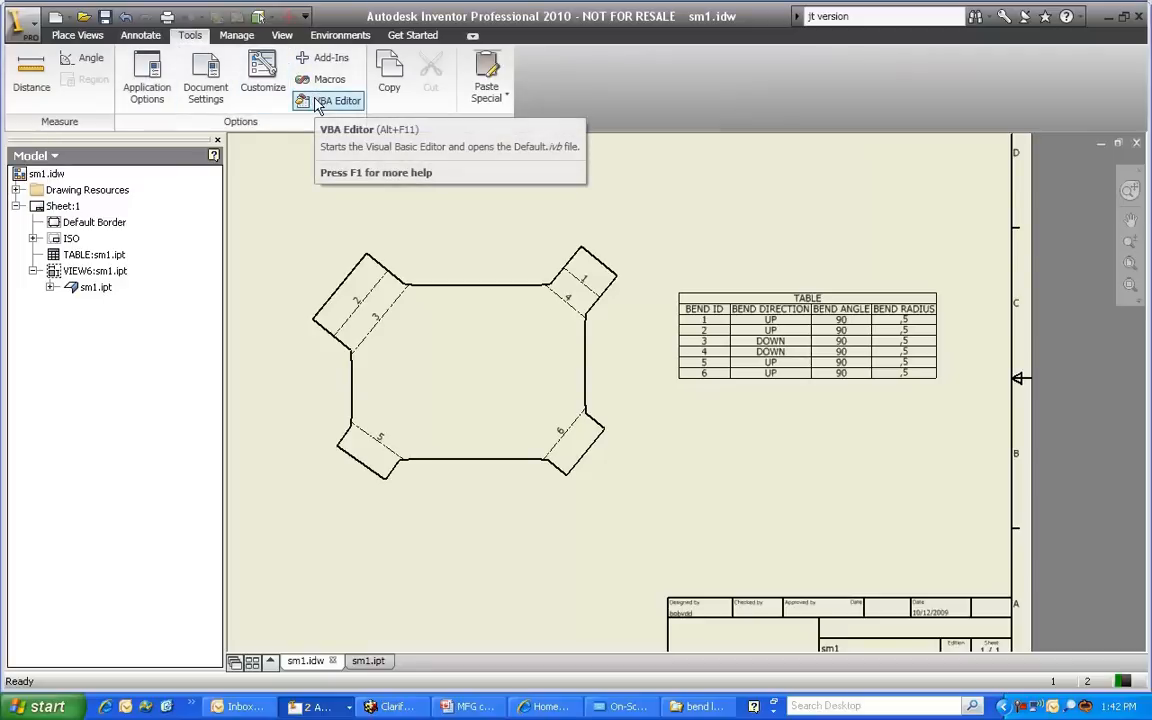
pyautogui.click(318, 104)
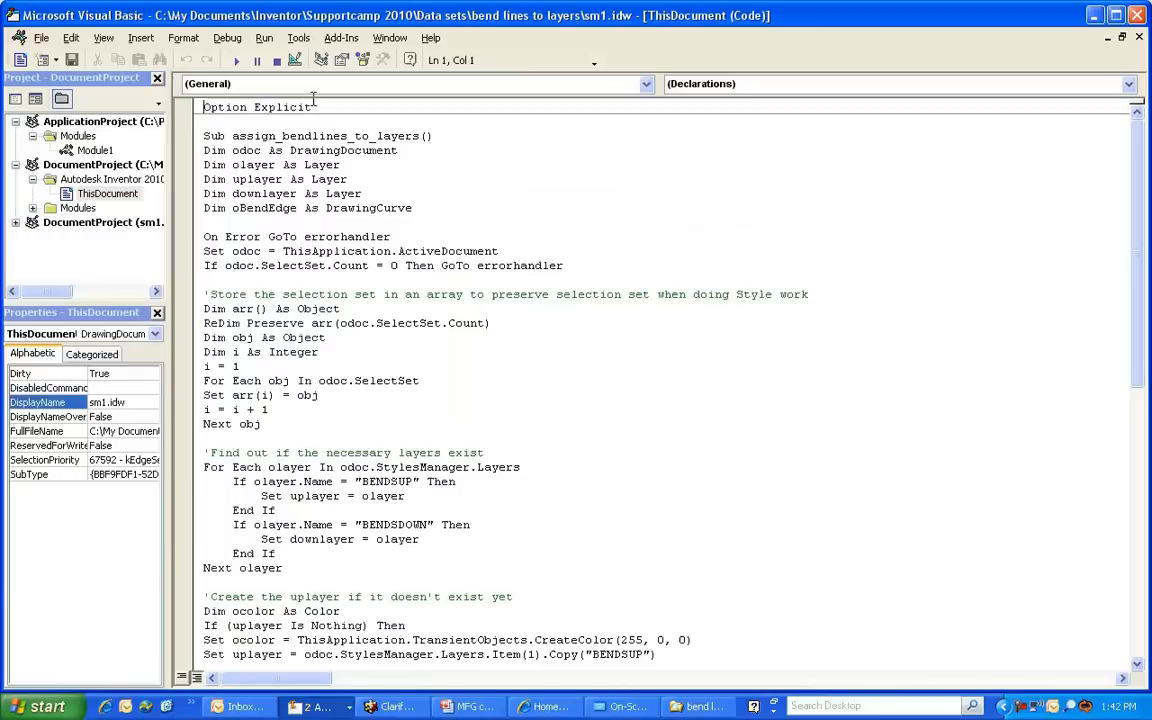
pyautogui.scroll(-12, 534, 313)
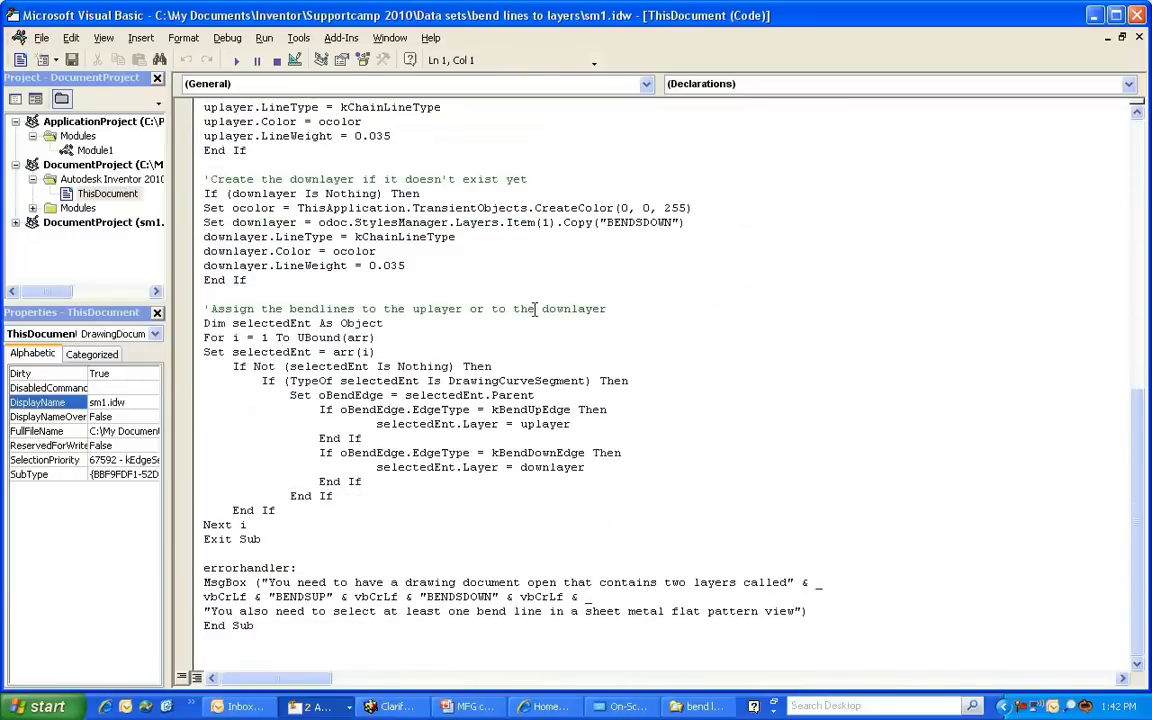
pyautogui.scroll(12, 531, 325)
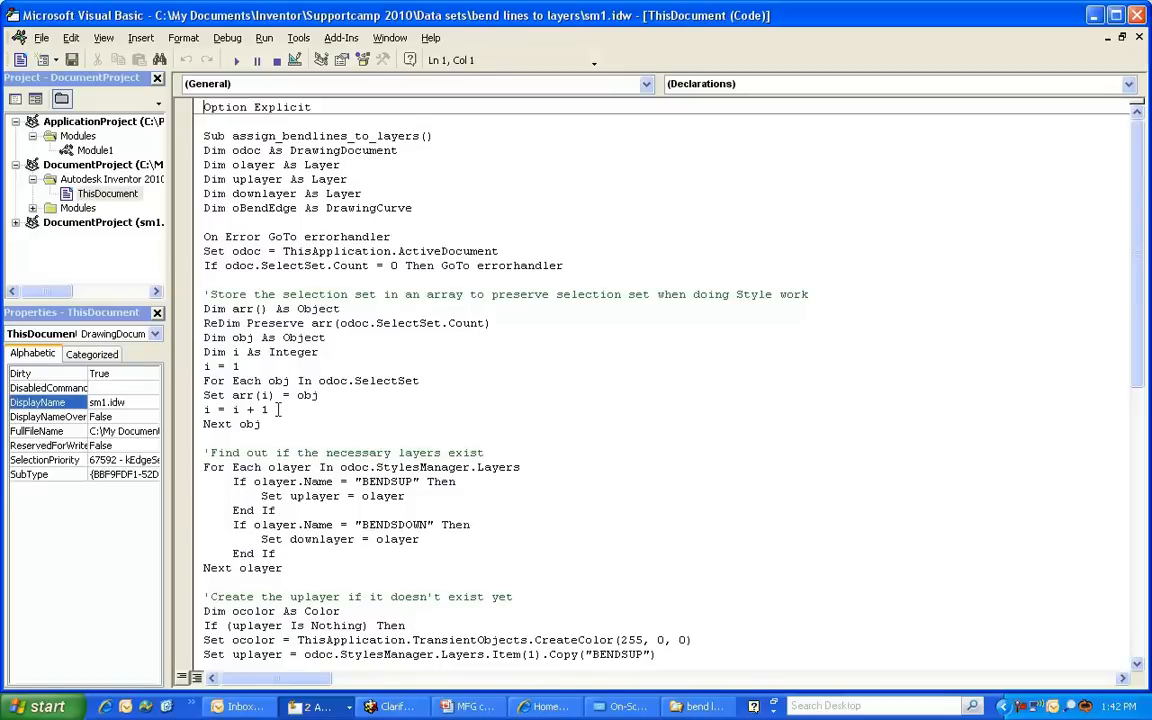
pyautogui.moveTo(290, 424); pyautogui.dragTo(180, 292)
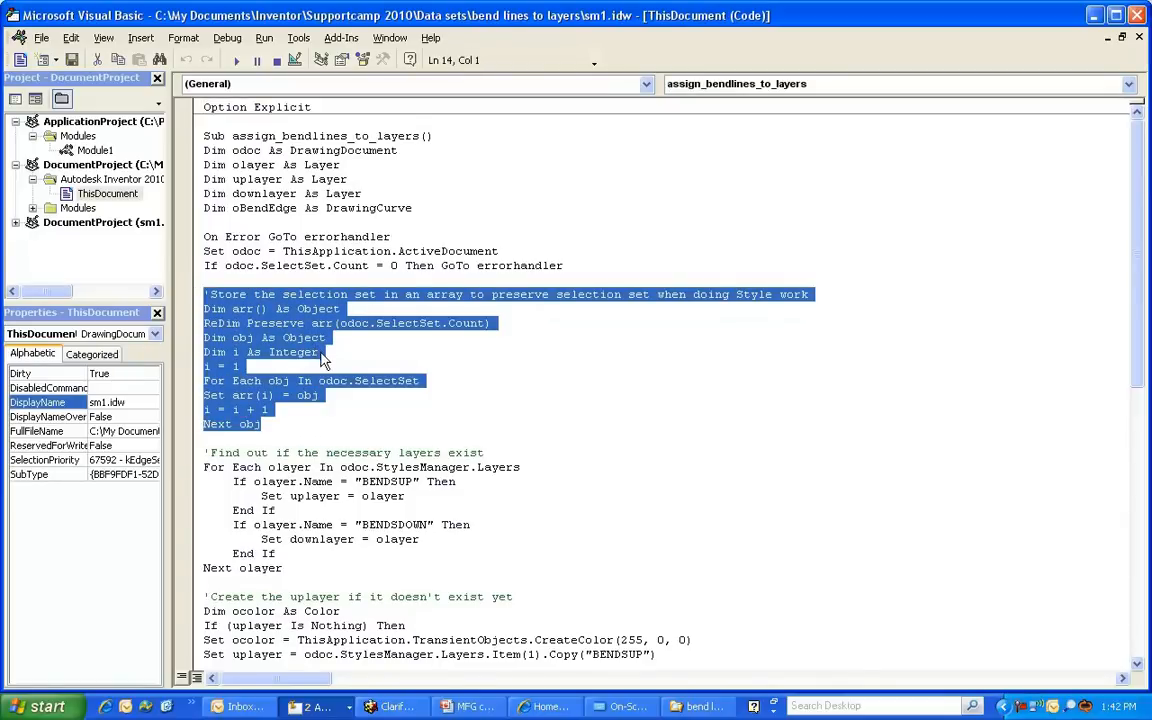
pyautogui.scroll(-3, 326, 372)
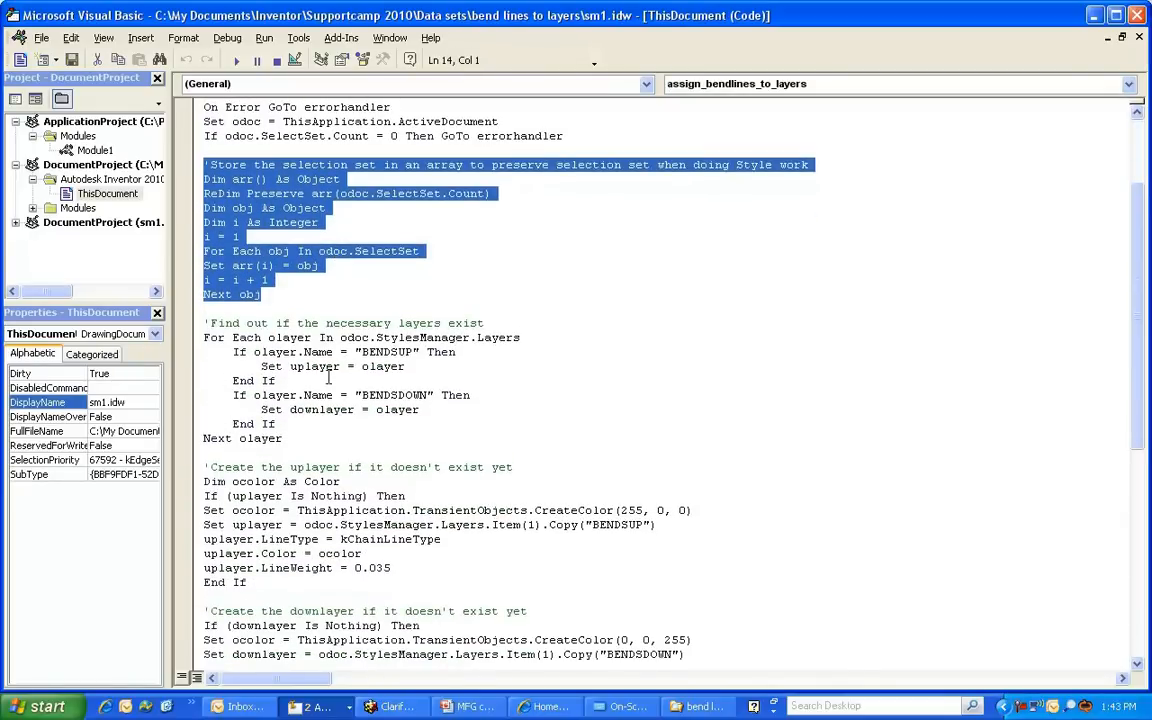
pyautogui.moveTo(288, 440); pyautogui.dragTo(196, 337)
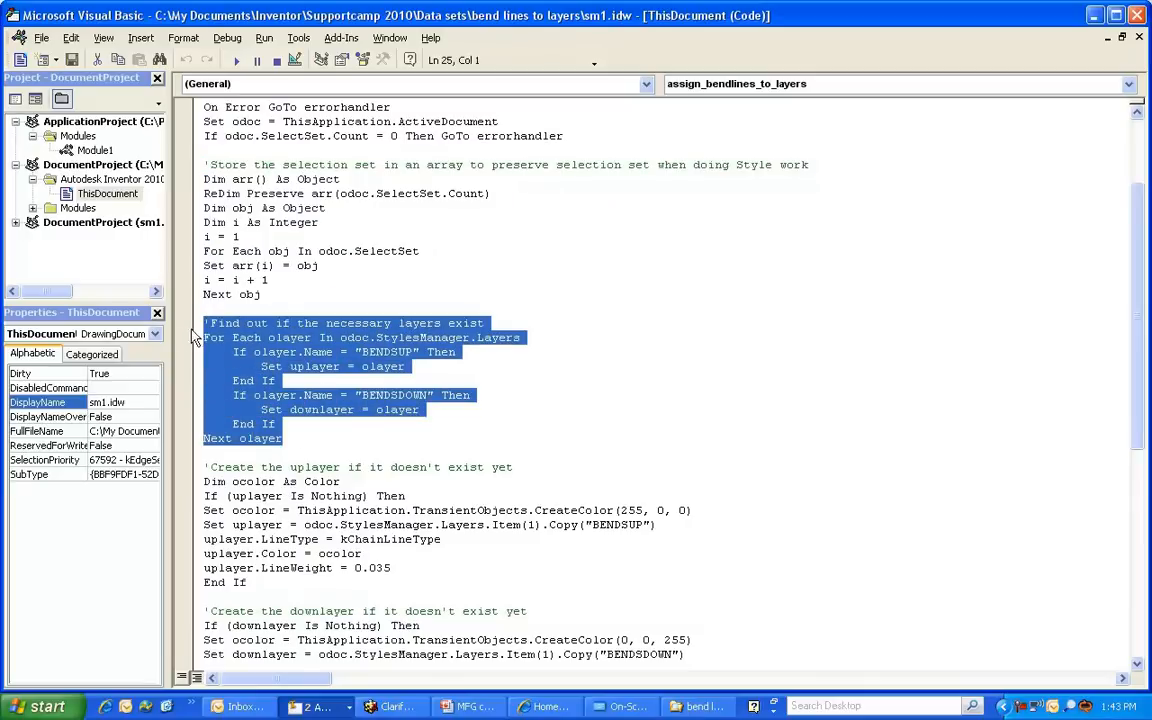
pyautogui.click(398, 410)
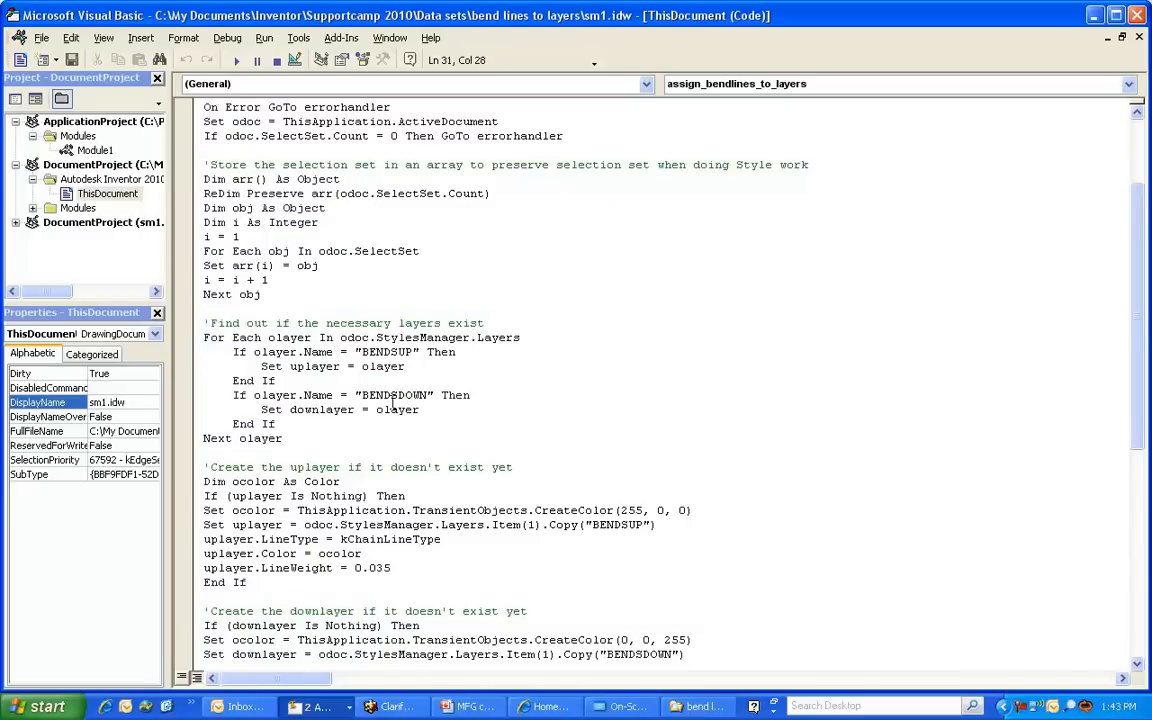
# Step: Examine the macro code that creates the BENDSUP and BENDSDOWN layers and assigns the bend lines, and close the VBA editor
pyautogui.scroll(-4, 410, 393)
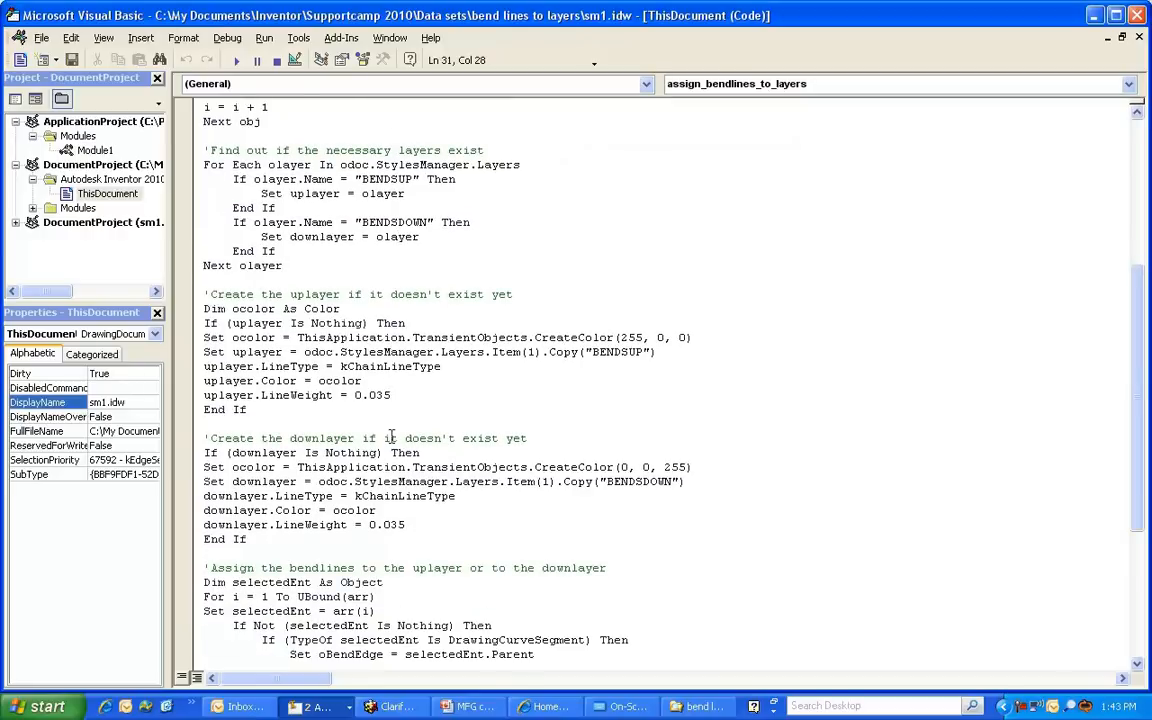
pyautogui.moveTo(300, 540); pyautogui.dragTo(262, 284)
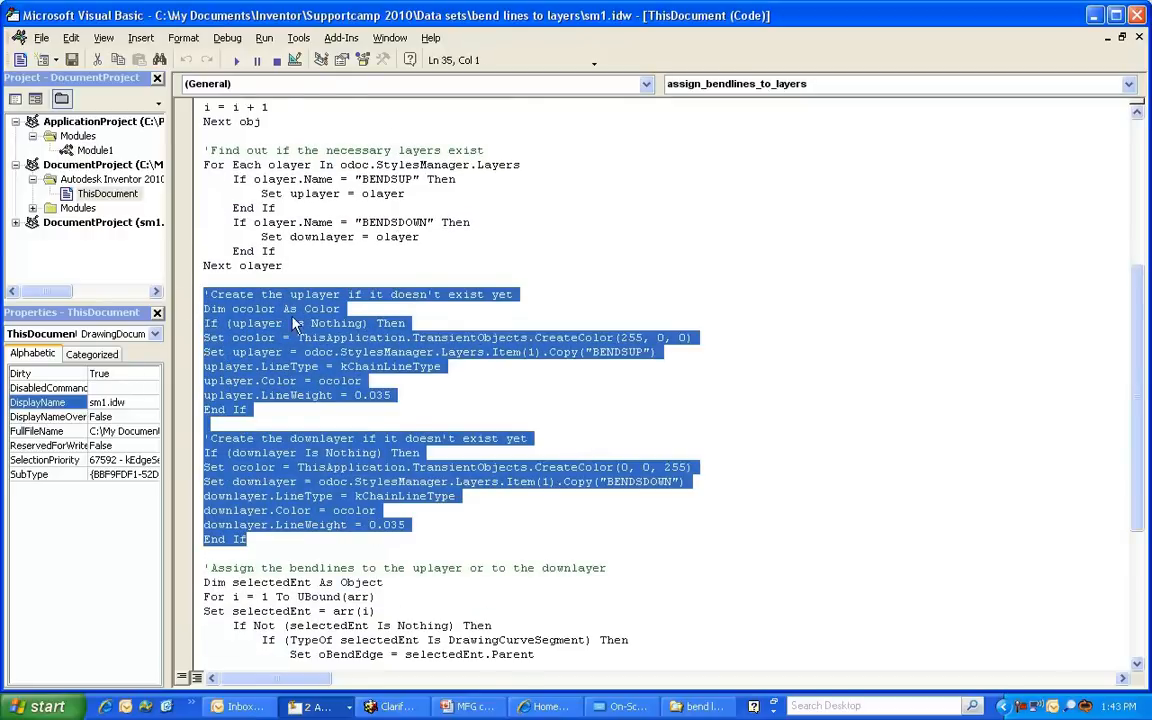
pyautogui.scroll(-3, 355, 330)
pyautogui.scroll(-3, 355, 330)
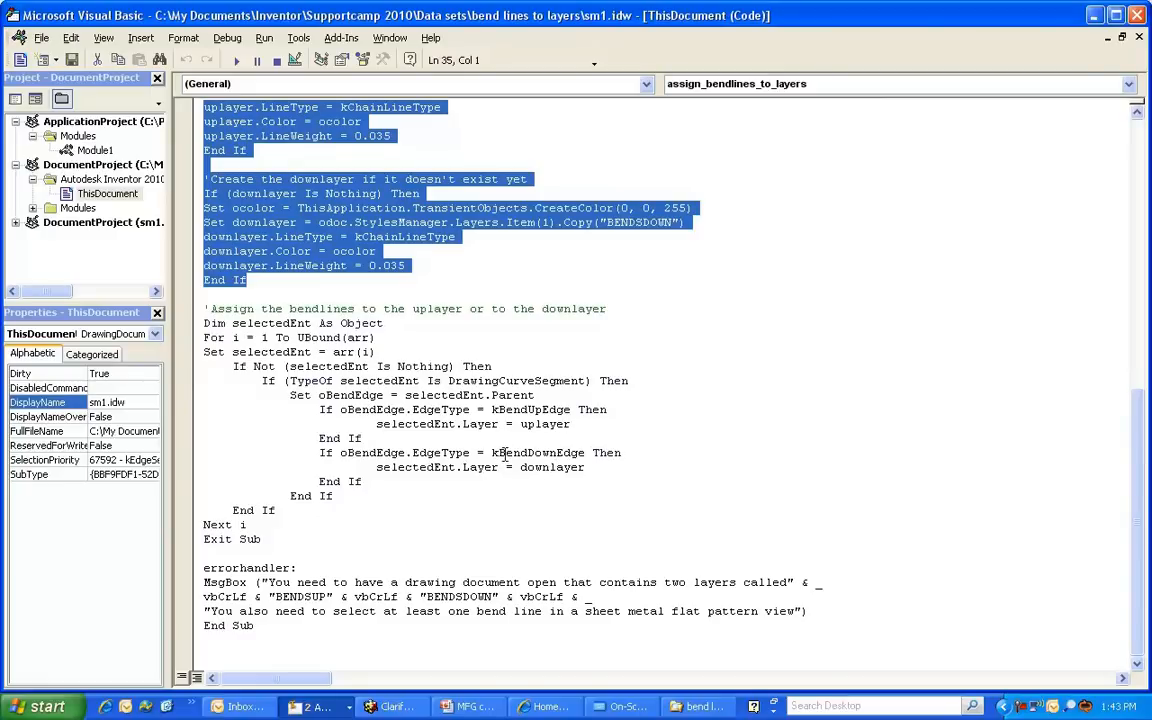
pyautogui.click(1137, 15)
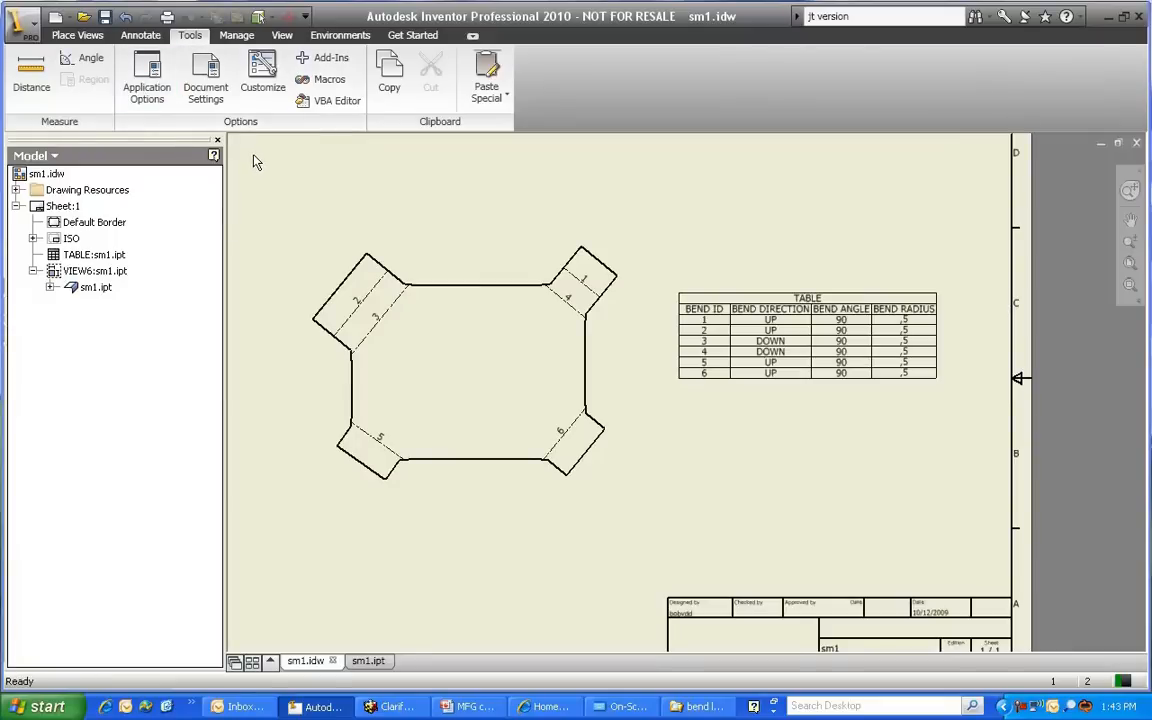
# Step: Try to run the ThisDocument.assign_bendlines_to_layers macro from all application projects and active documents with nothing selected in the drawing
pyautogui.click(326, 80)
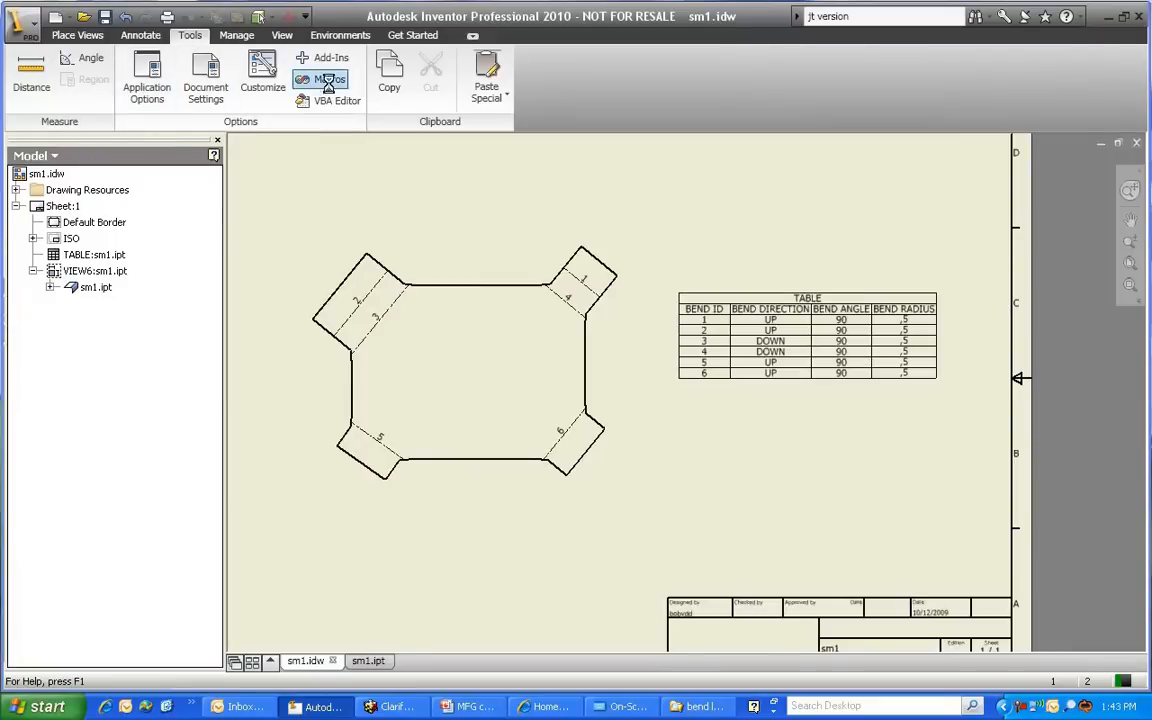
pyautogui.moveTo(566, 226); pyautogui.dragTo(878, 141)
pyautogui.click(916, 336)
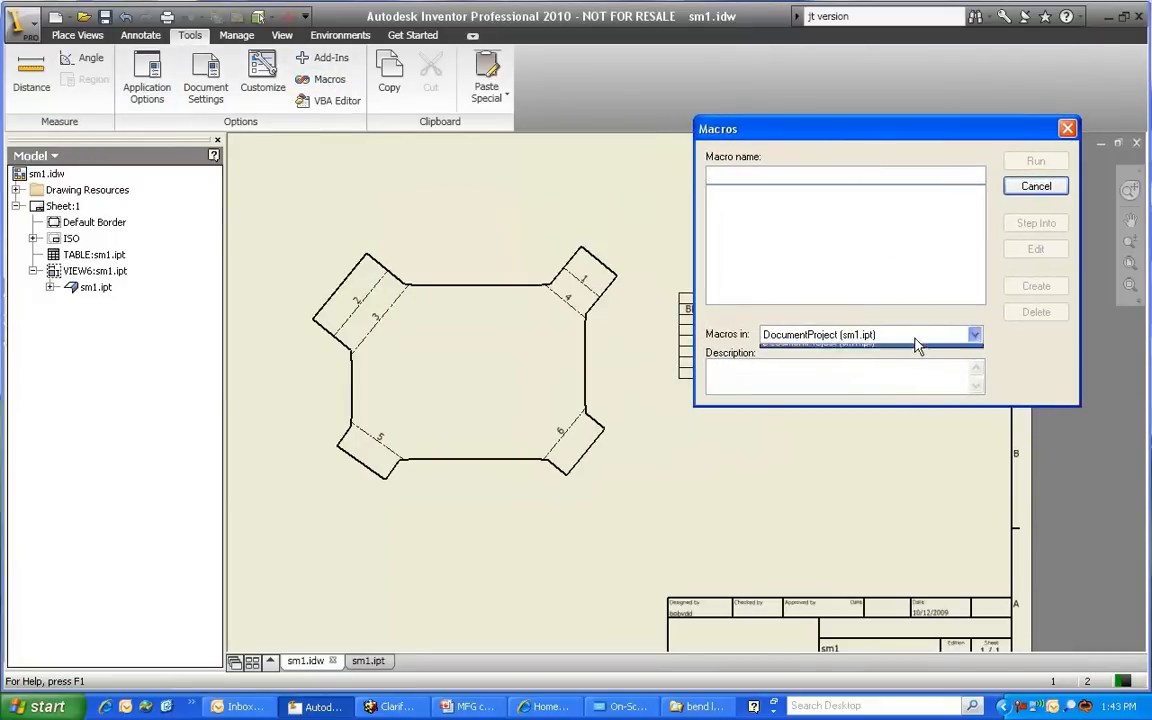
pyautogui.click(812, 351)
pyautogui.click(740, 204)
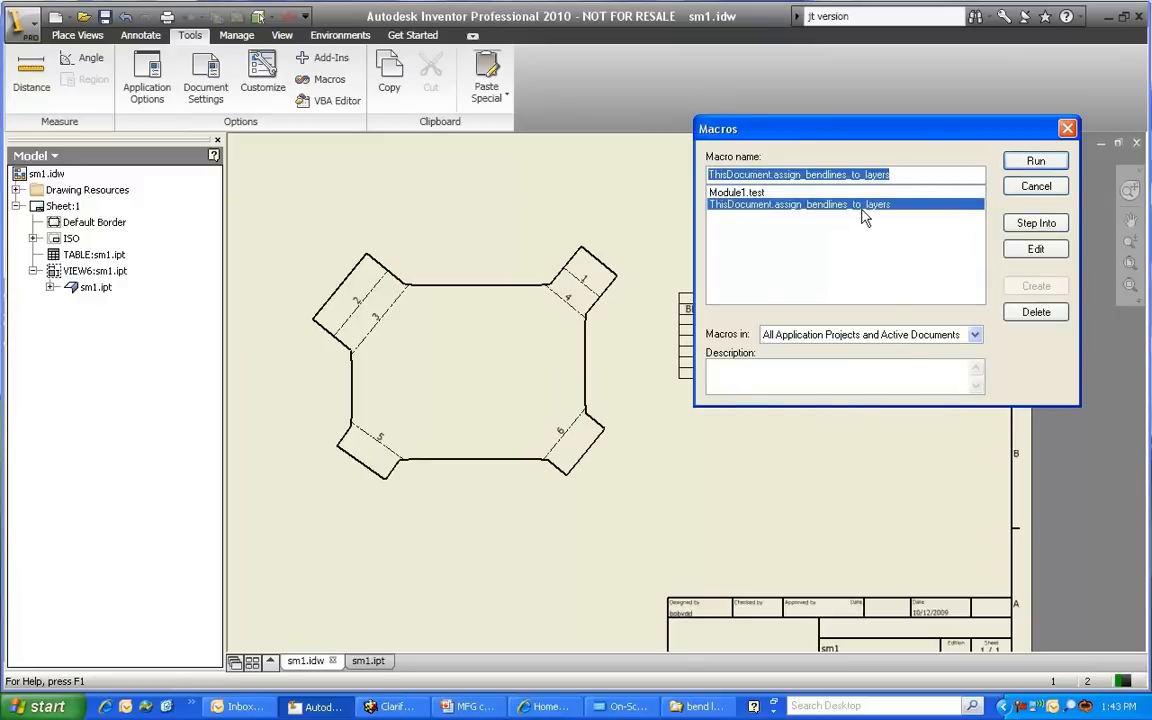
pyautogui.click(1036, 161)
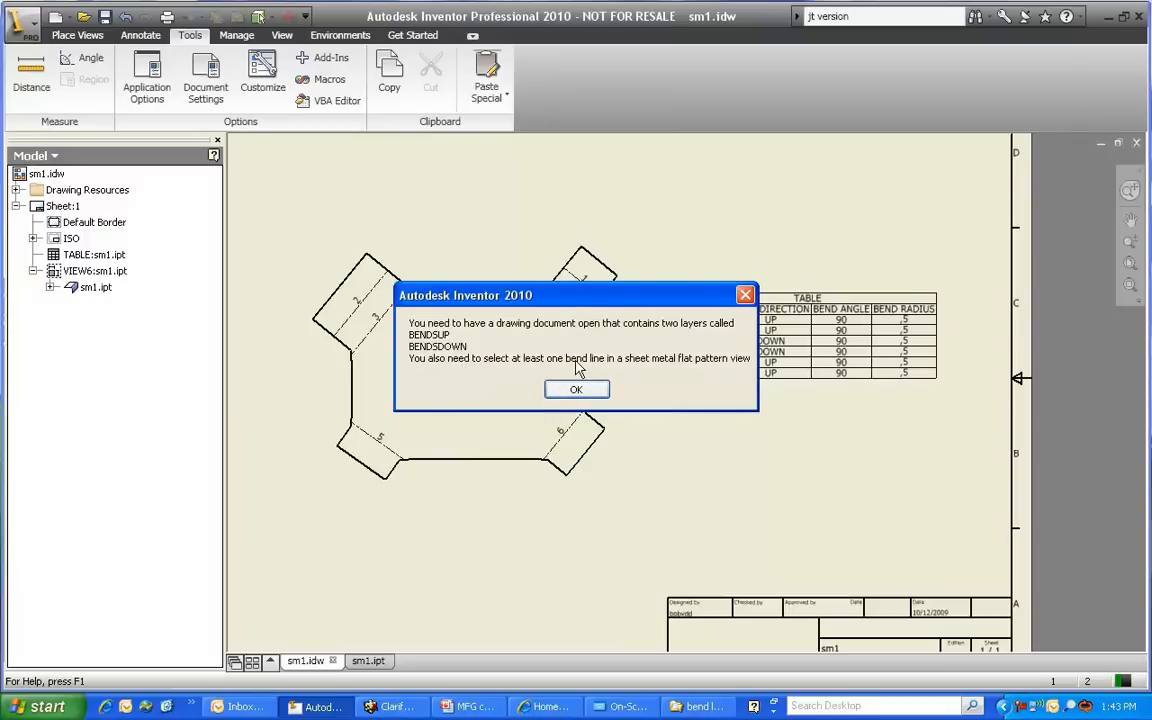
pyautogui.click(578, 390)
# Step: Shift the flat pattern view slightly, select all its geometry and run the ThisDocument.assign_bendlines_to_layers macro on it
pyautogui.moveTo(635, 487); pyautogui.dragTo(650, 527)
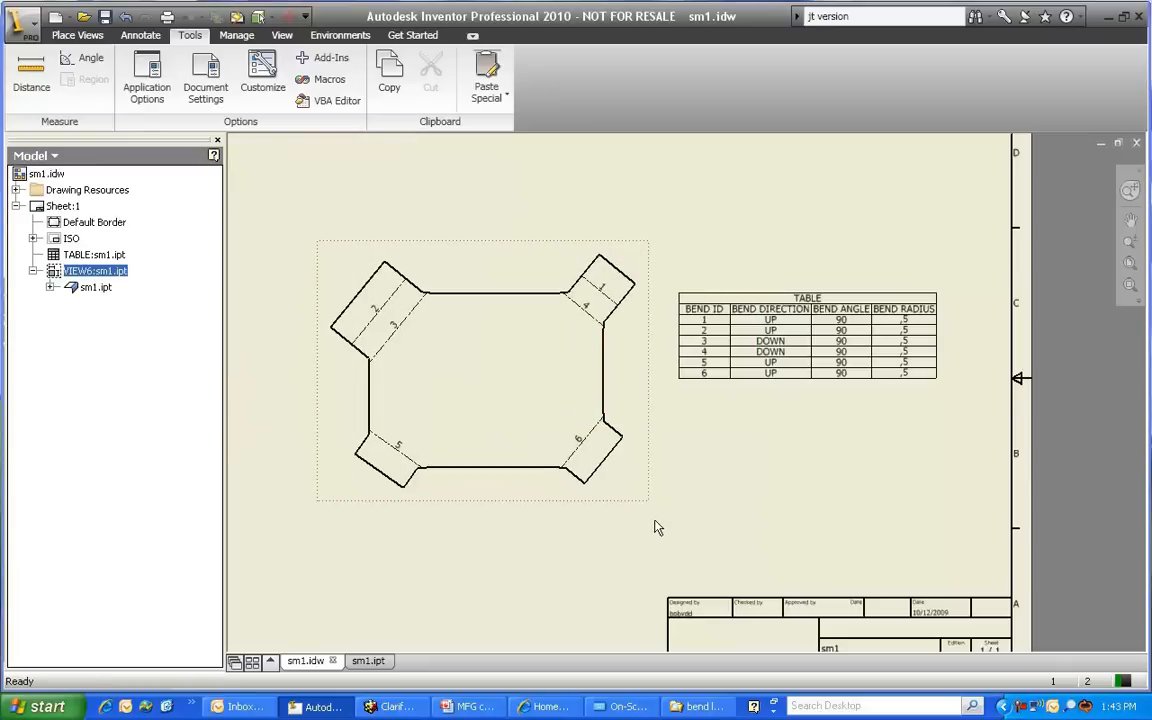
pyautogui.click(310, 230)
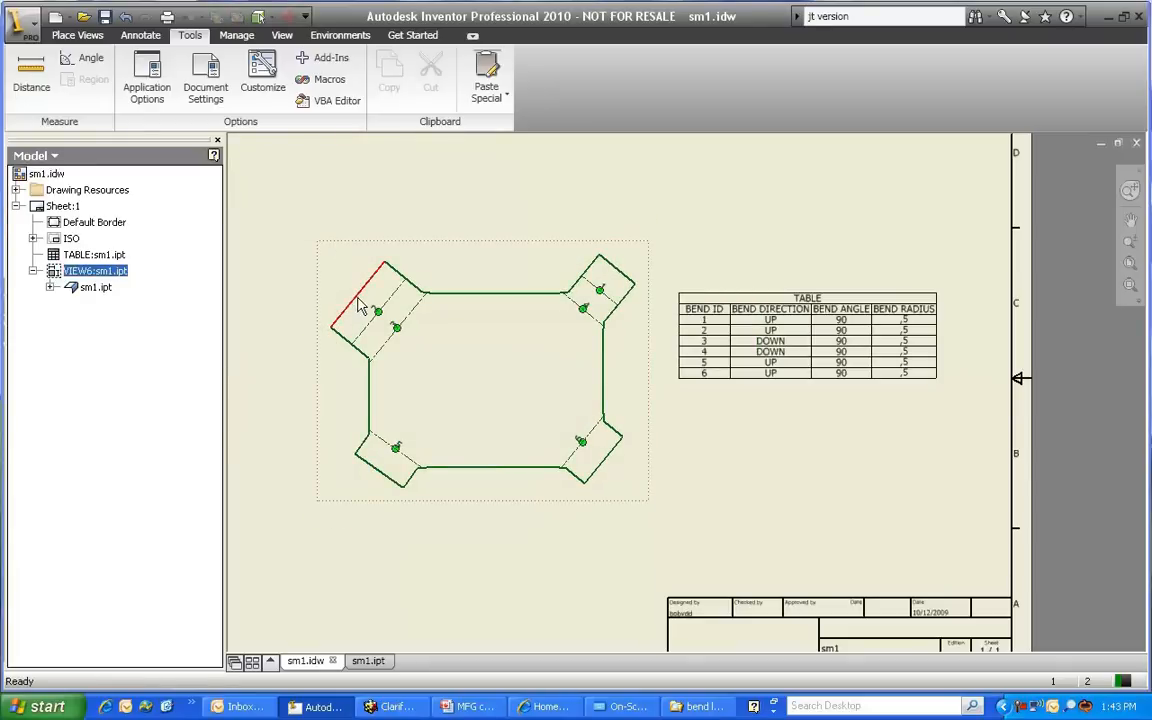
pyautogui.click(312, 79)
pyautogui.click(600, 420)
pyautogui.click(537, 436)
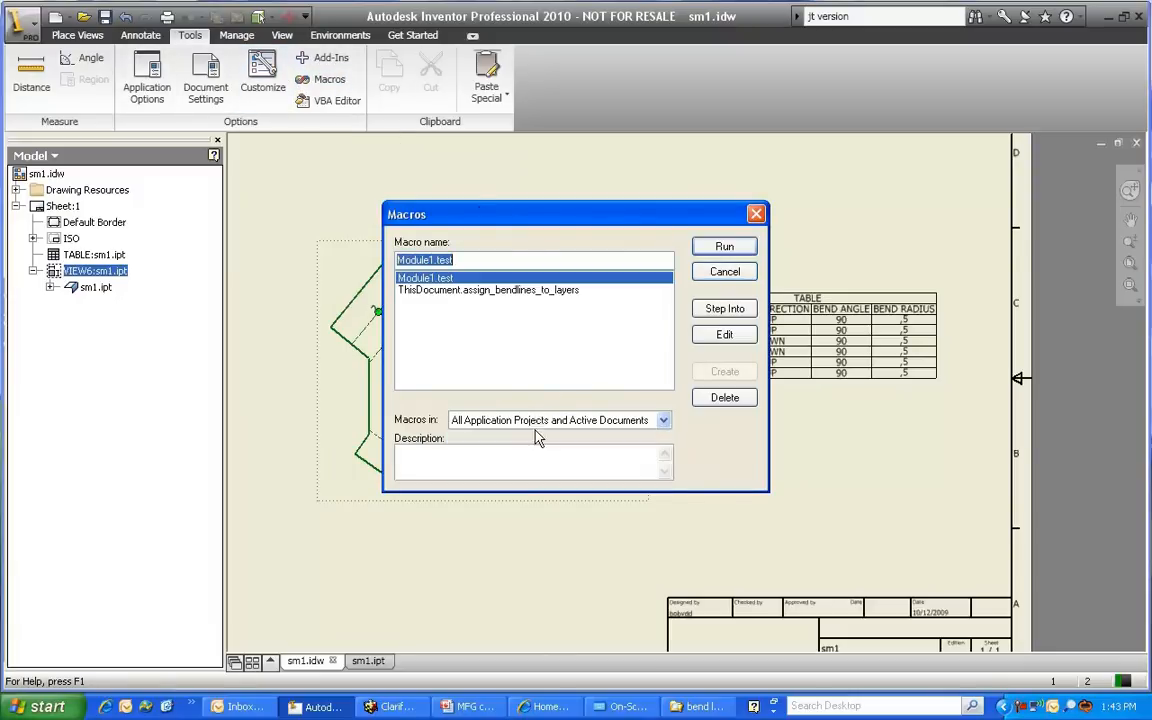
pyautogui.click(565, 290)
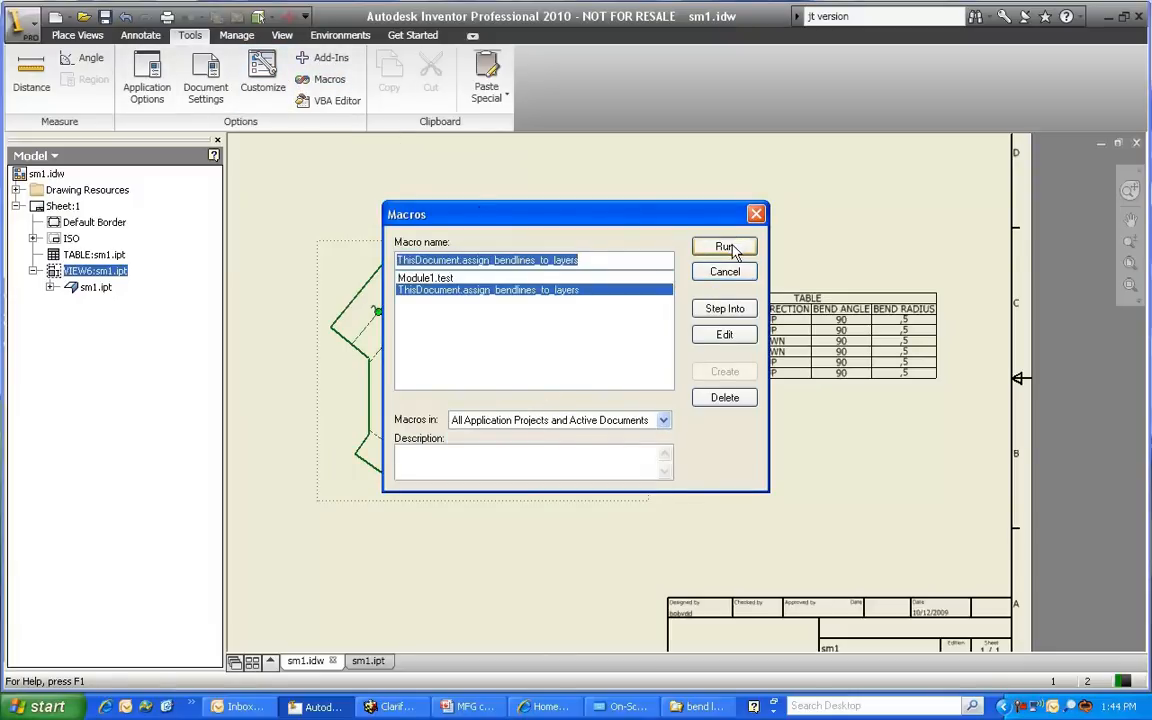
pyautogui.click(725, 247)
# Step: Inspect the bend lines in the flat pattern view and check which layers bend lines 3 and 2 are on
pyautogui.scroll(-4, 417, 316)
pyautogui.moveTo(435, 307); pyautogui.dragTo(624, 285, button='middle')
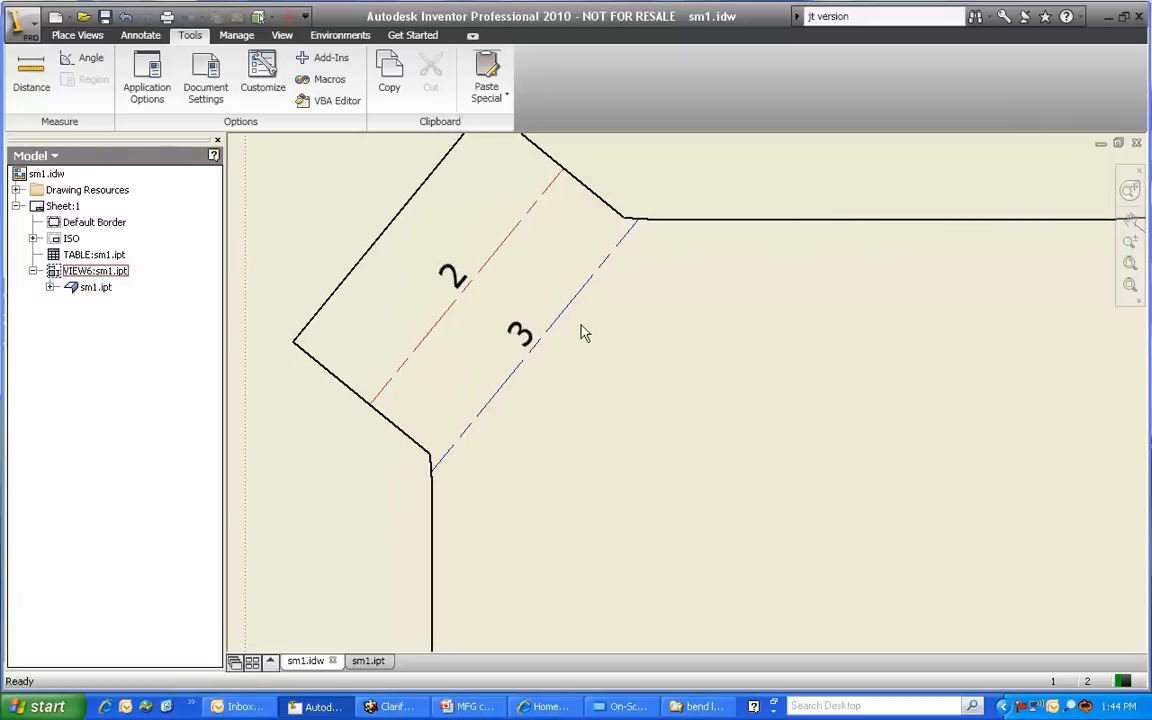
pyautogui.scroll(8, 560, 290)
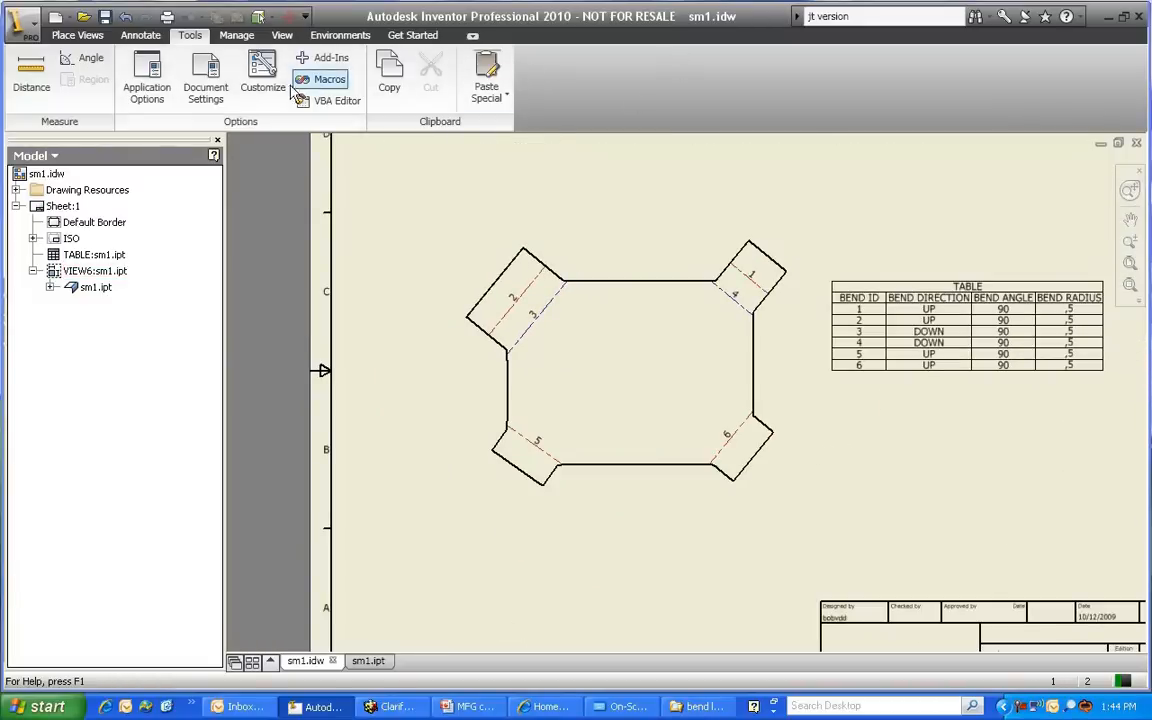
pyautogui.click(120, 34)
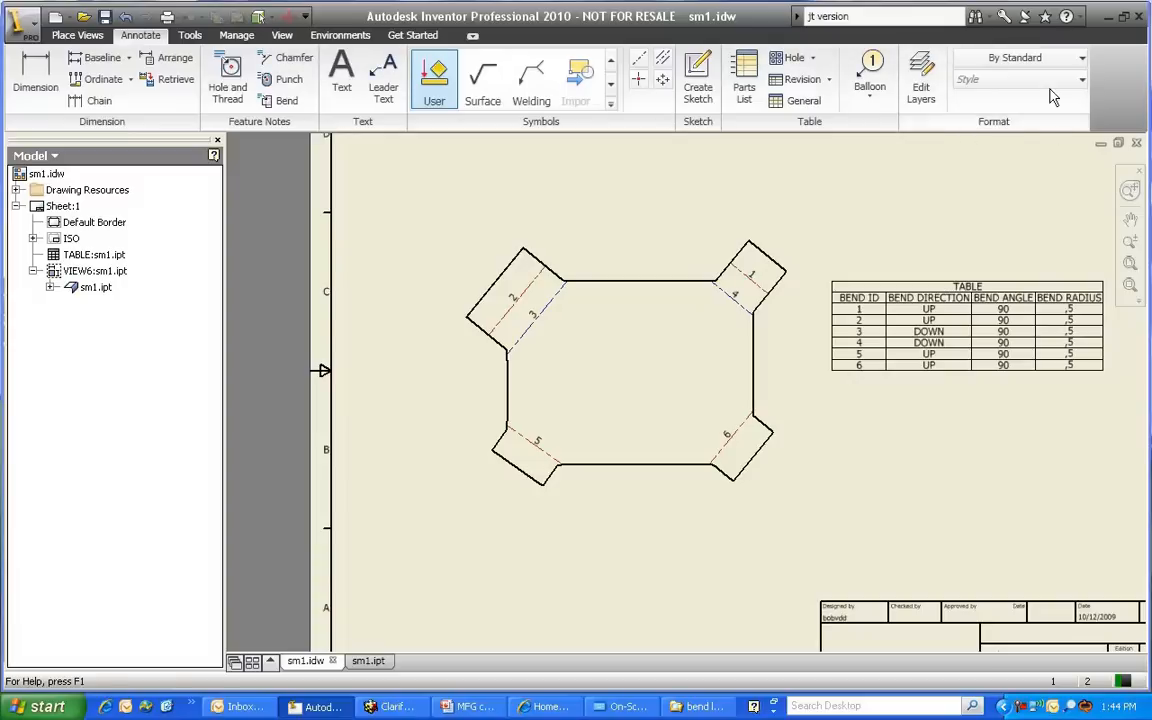
pyautogui.click(553, 318)
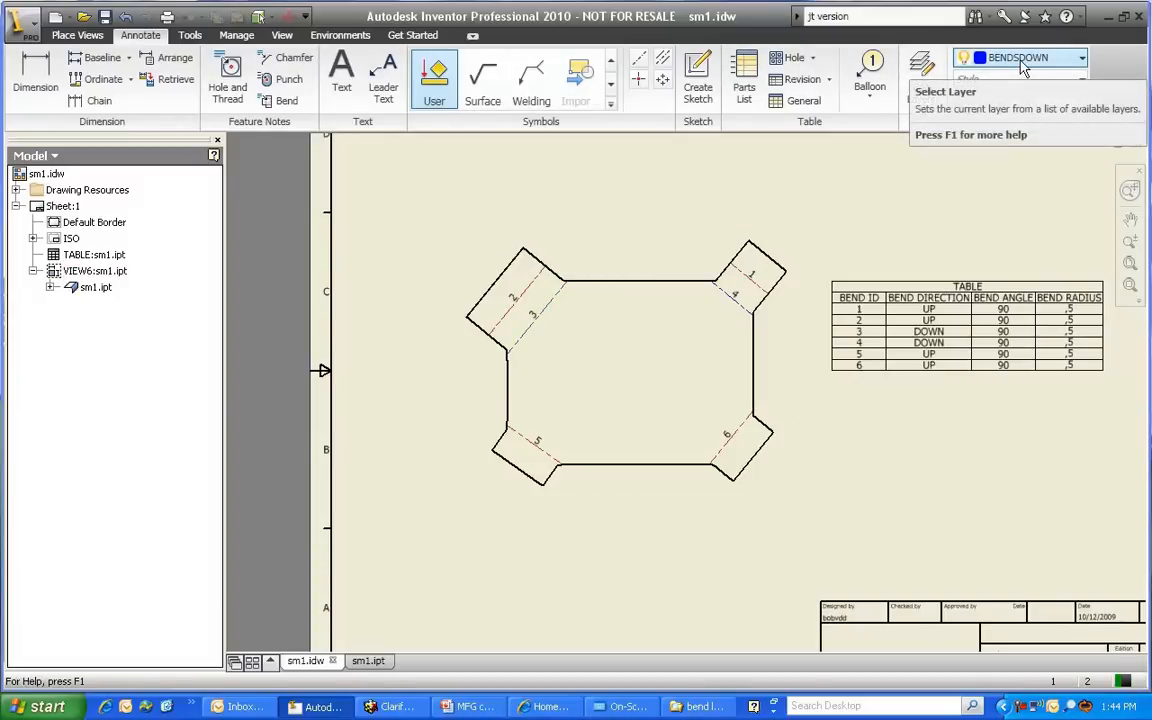
pyautogui.click(536, 278)
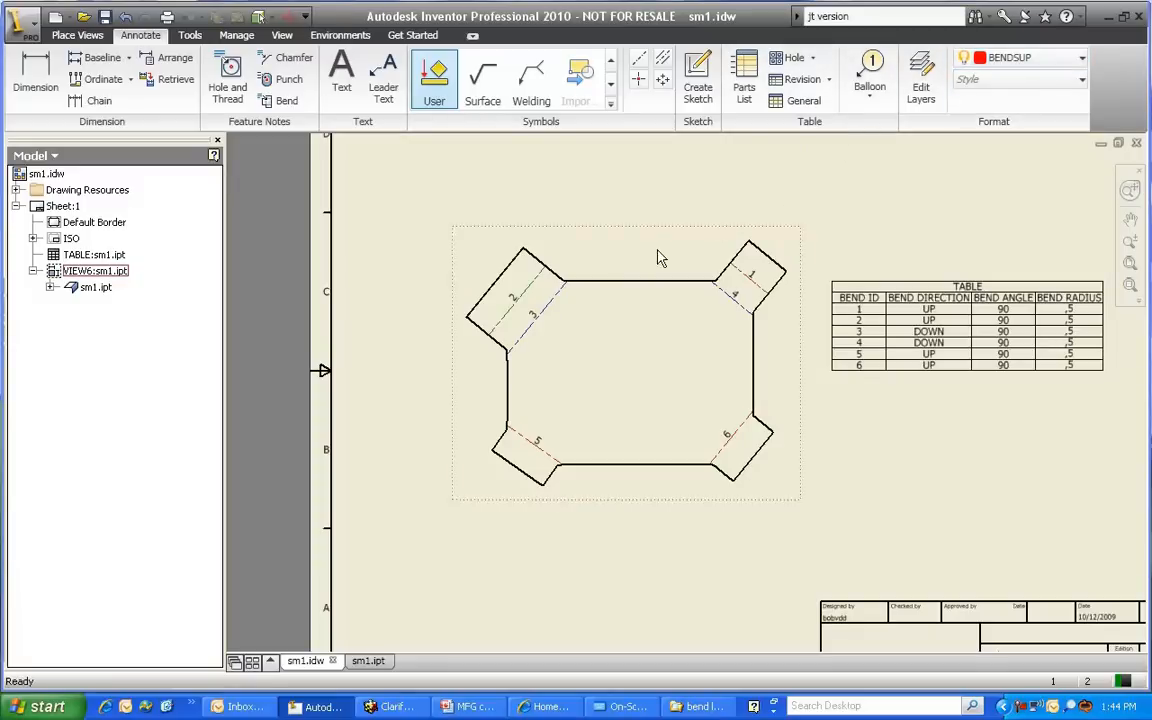
pyautogui.rightClick(539, 314)
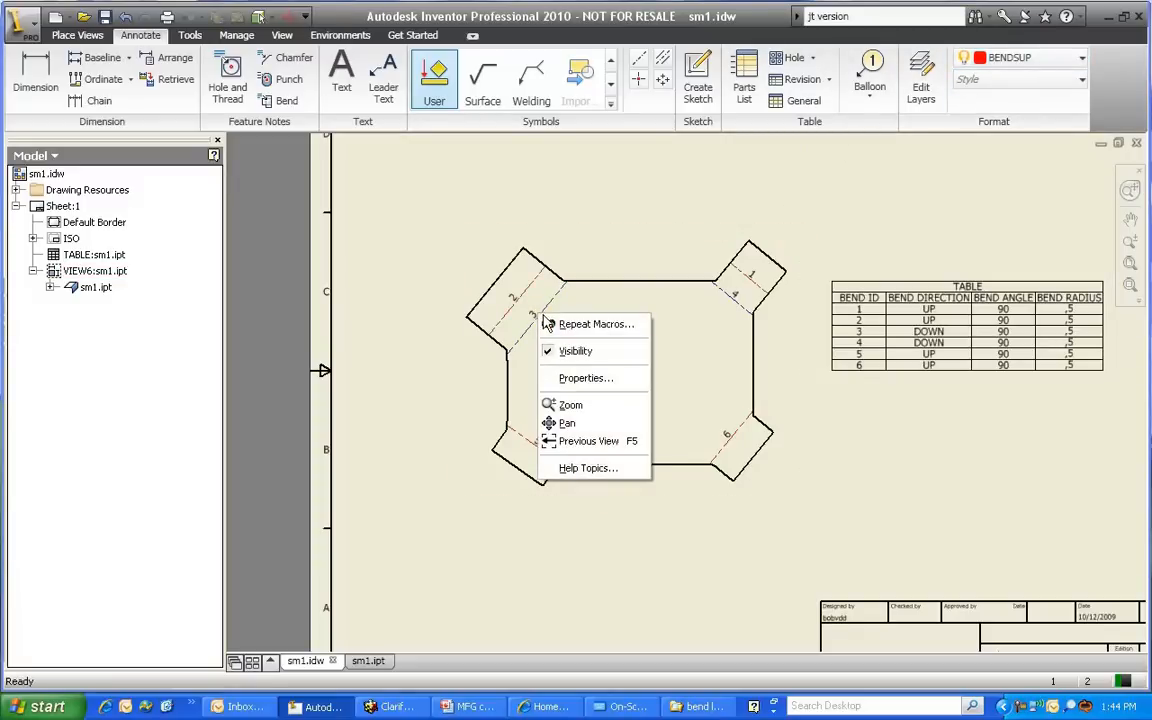
pyautogui.click(533, 224)
# Step: Set the BENDSDOWN layer's line type to Dashed in the Style and Standard Editor and save the layer style
pyautogui.click(236, 35)
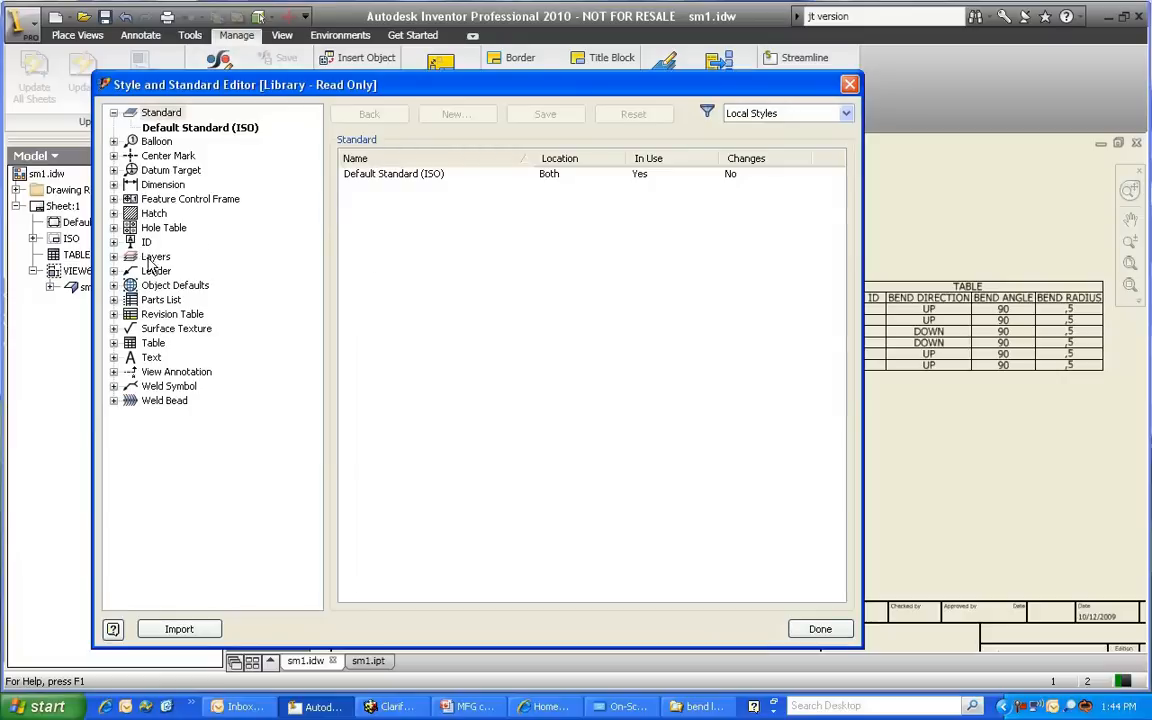
pyautogui.click(114, 257)
pyautogui.click(165, 272)
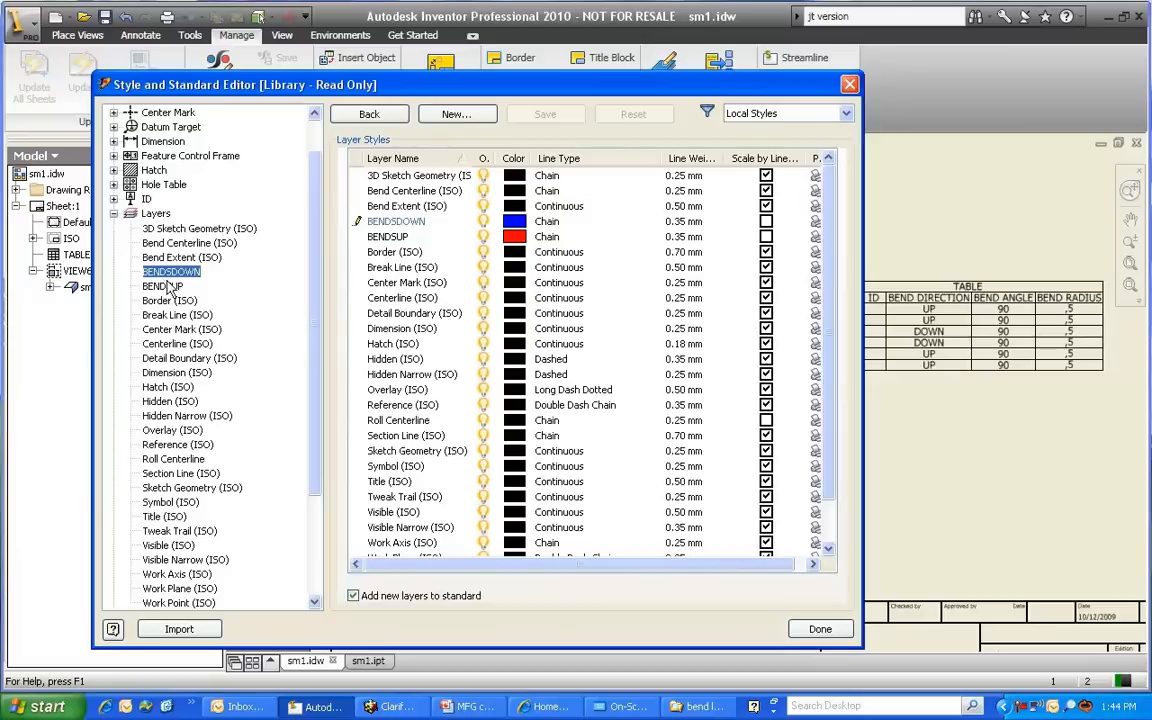
pyautogui.click(411, 222)
pyautogui.click(560, 221)
pyautogui.click(651, 224)
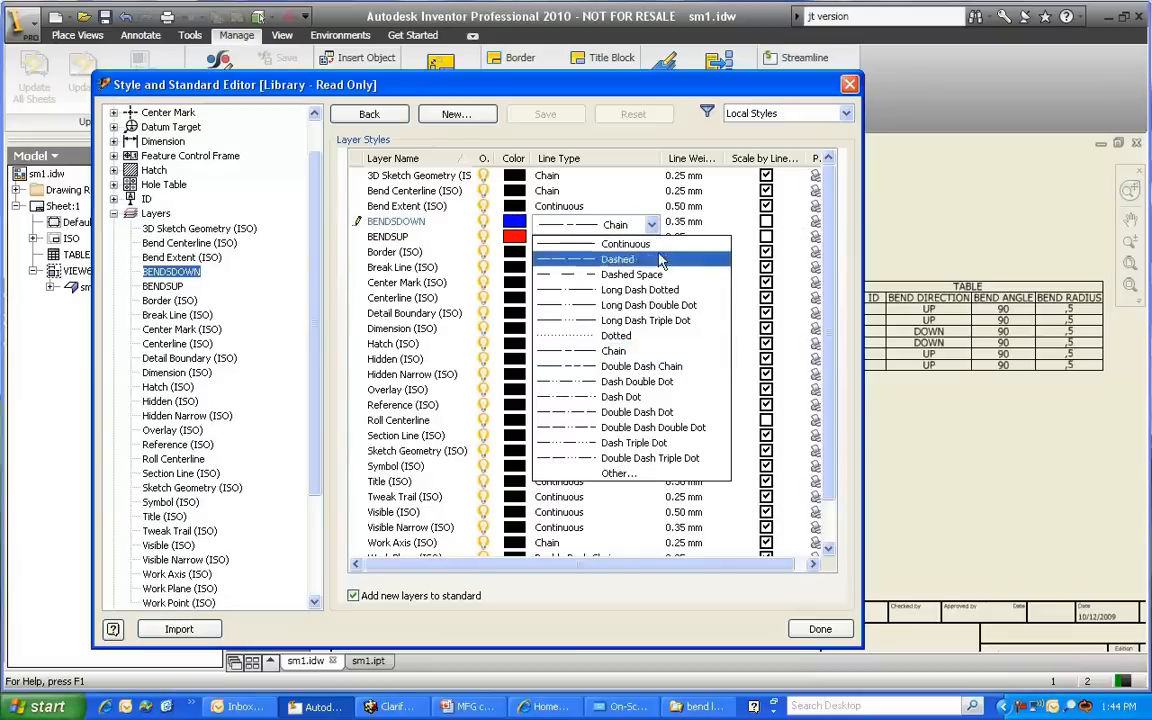
pyautogui.click(656, 345)
pyautogui.click(595, 222)
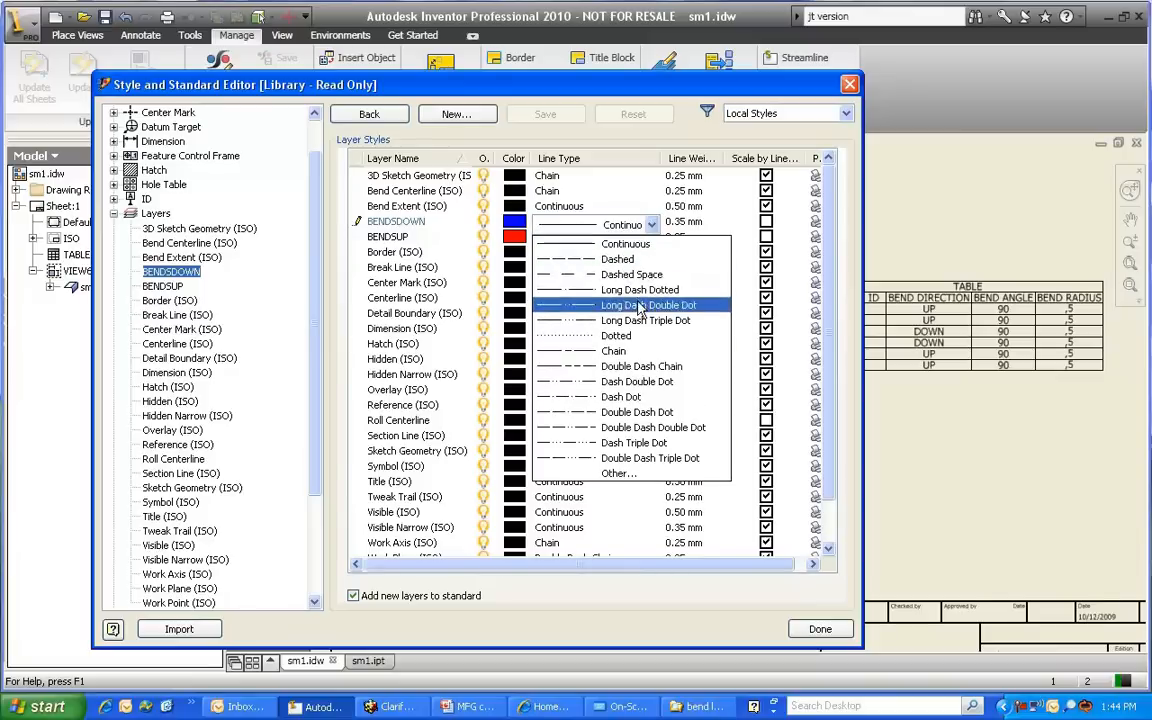
pyautogui.click(617, 259)
pyautogui.click(590, 267)
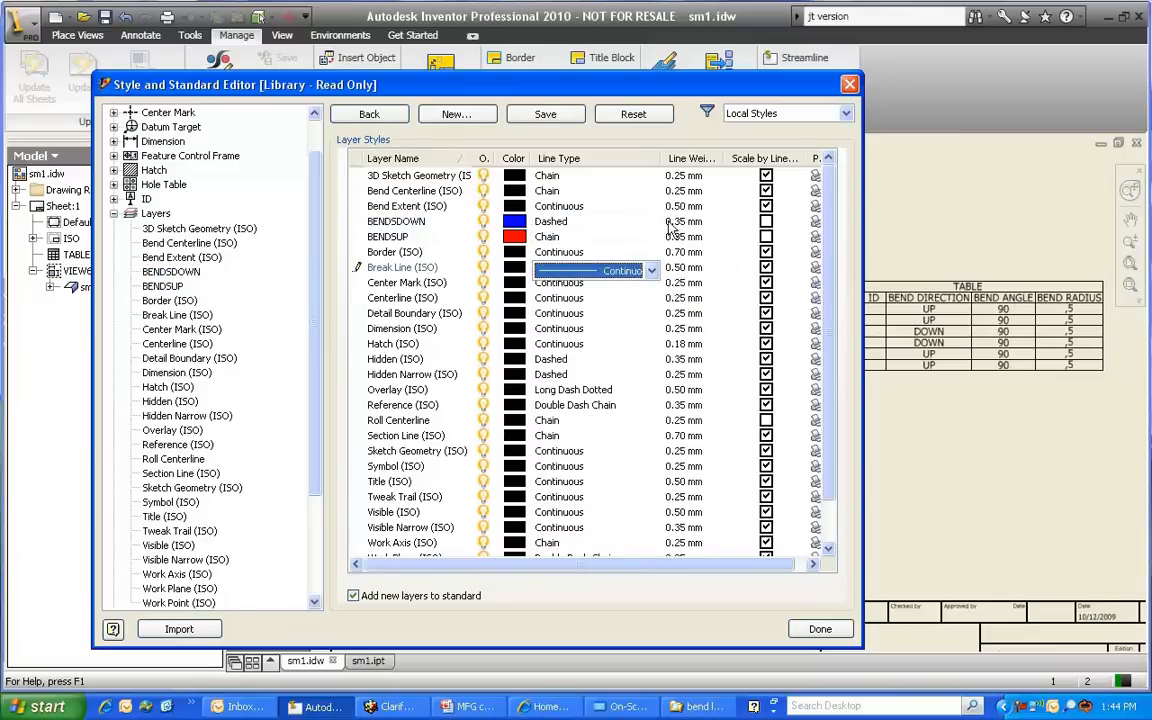
pyautogui.click(527, 117)
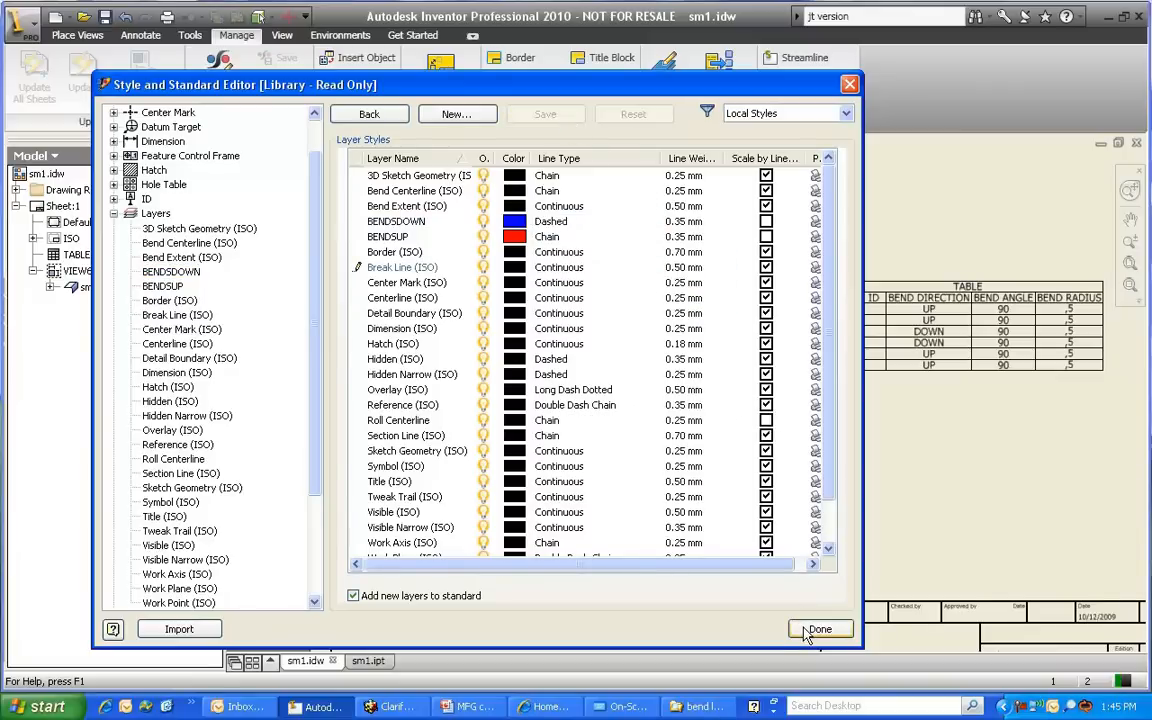
pyautogui.click(812, 630)
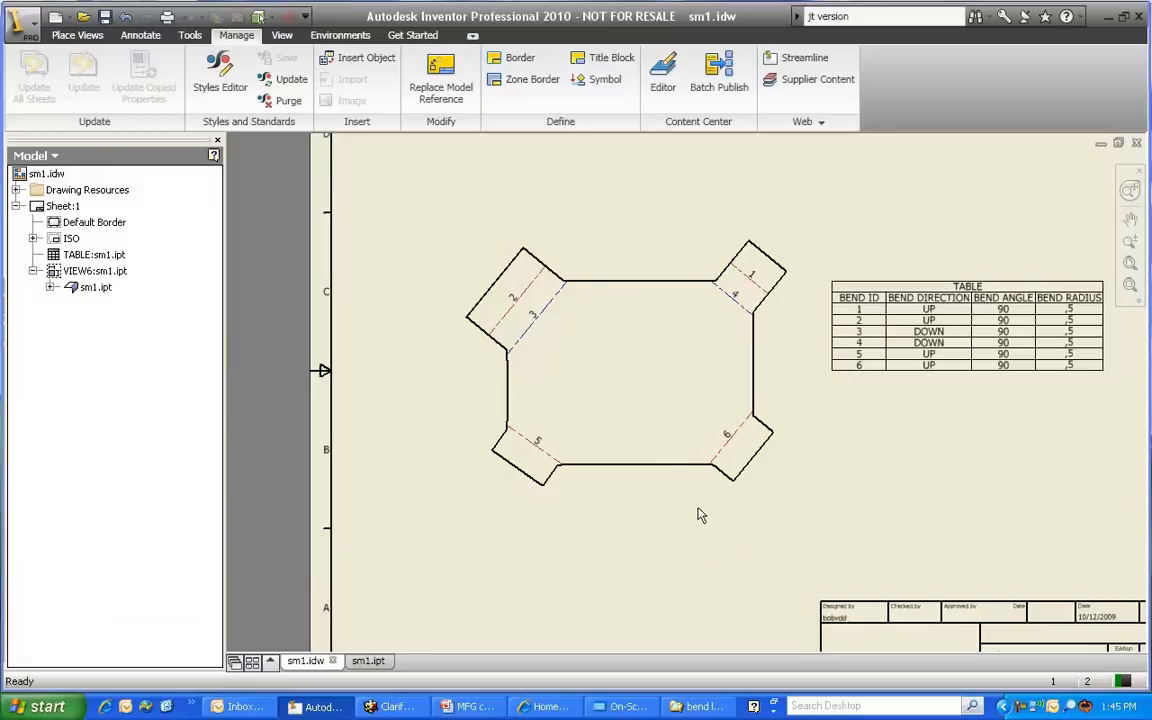
# Step: Save a copy of the drawing as the AutoCAD drawing sm1.dwg in the bend lines to layers folder
pyautogui.click(20, 20)
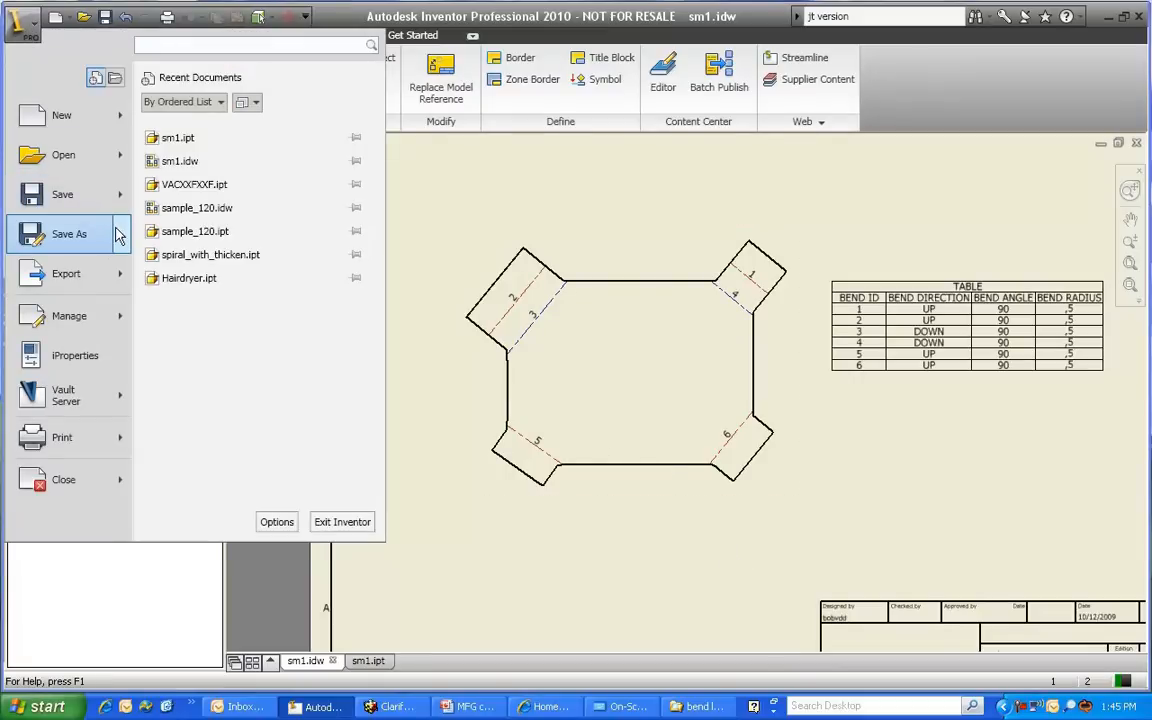
pyautogui.moveTo(125, 240)
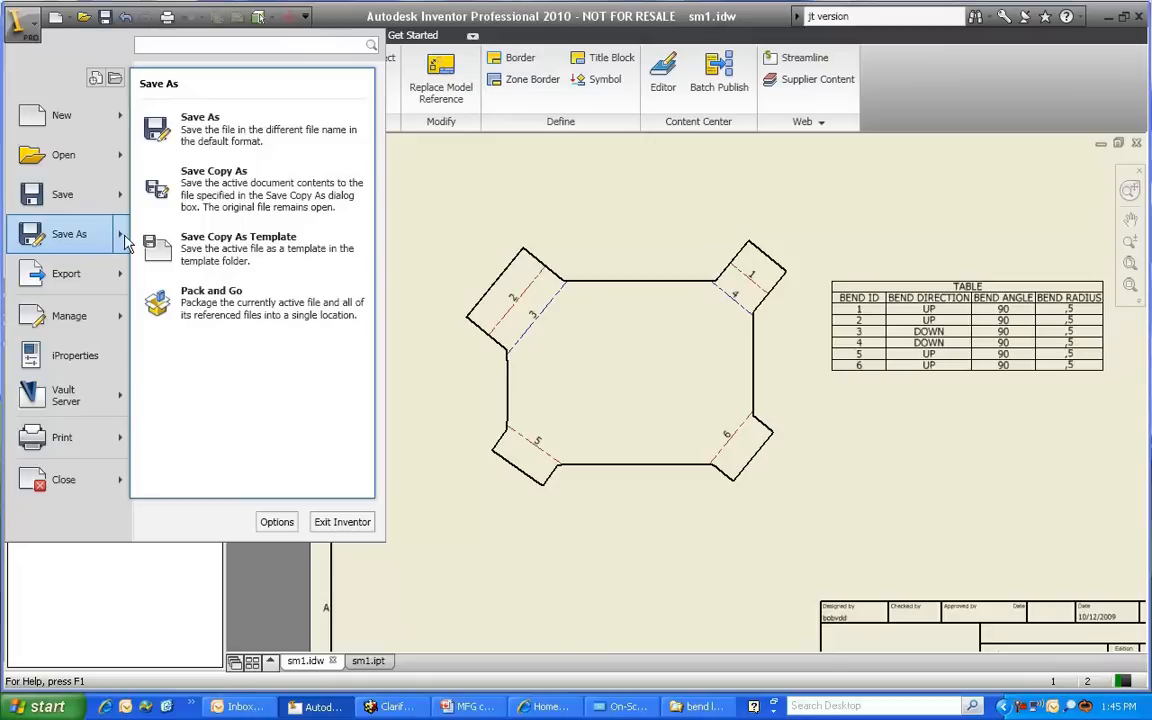
pyautogui.click(246, 190)
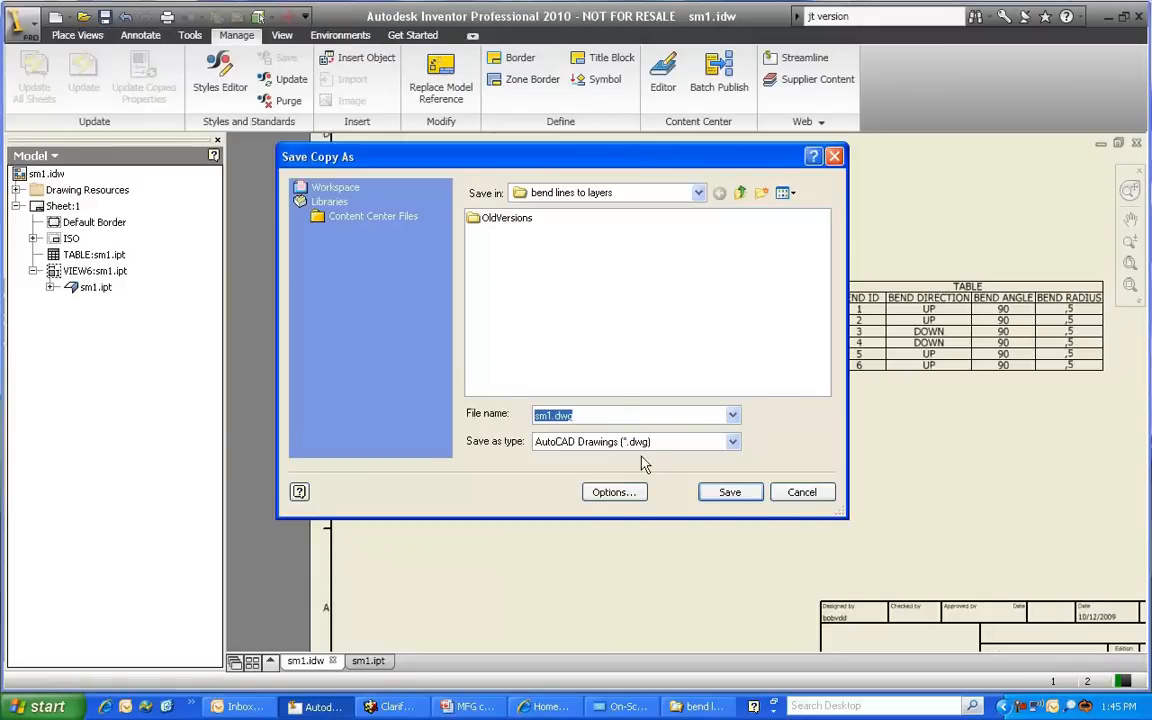
pyautogui.click(730, 492)
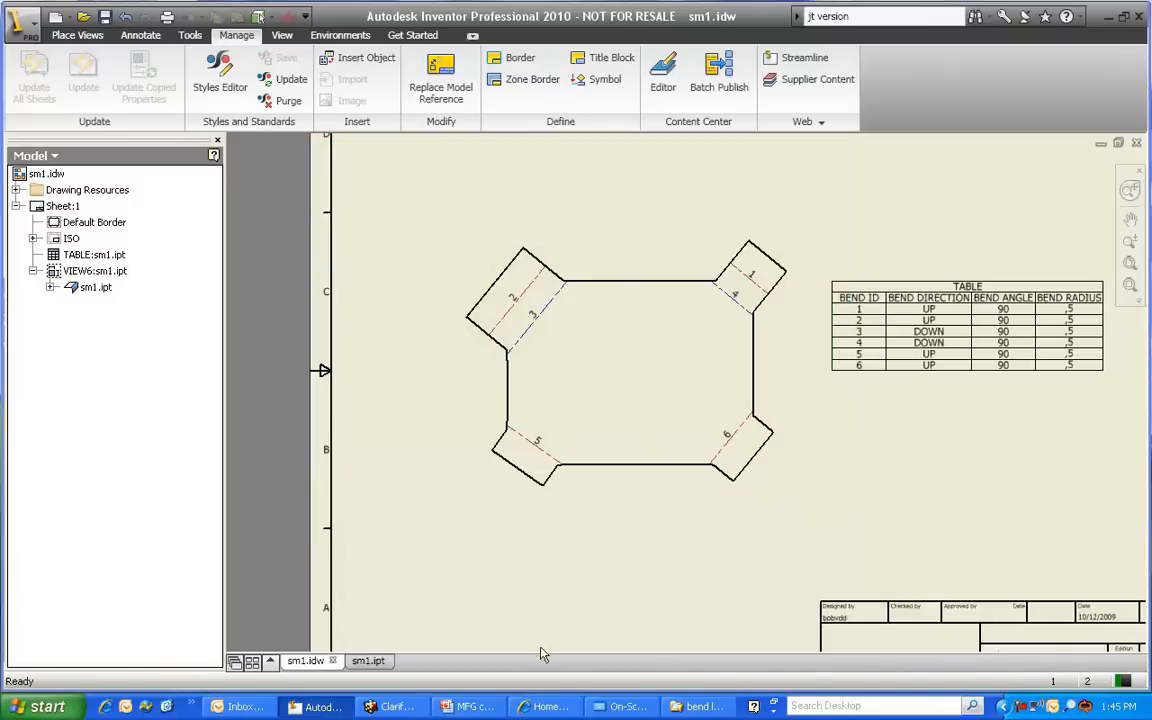
# Step: Start Autodesk Design Review 2010 and open sm1.dwg from the bend lines to layers folder in it, accepting the uninitialized layouts notice
pyautogui.click(47, 707)
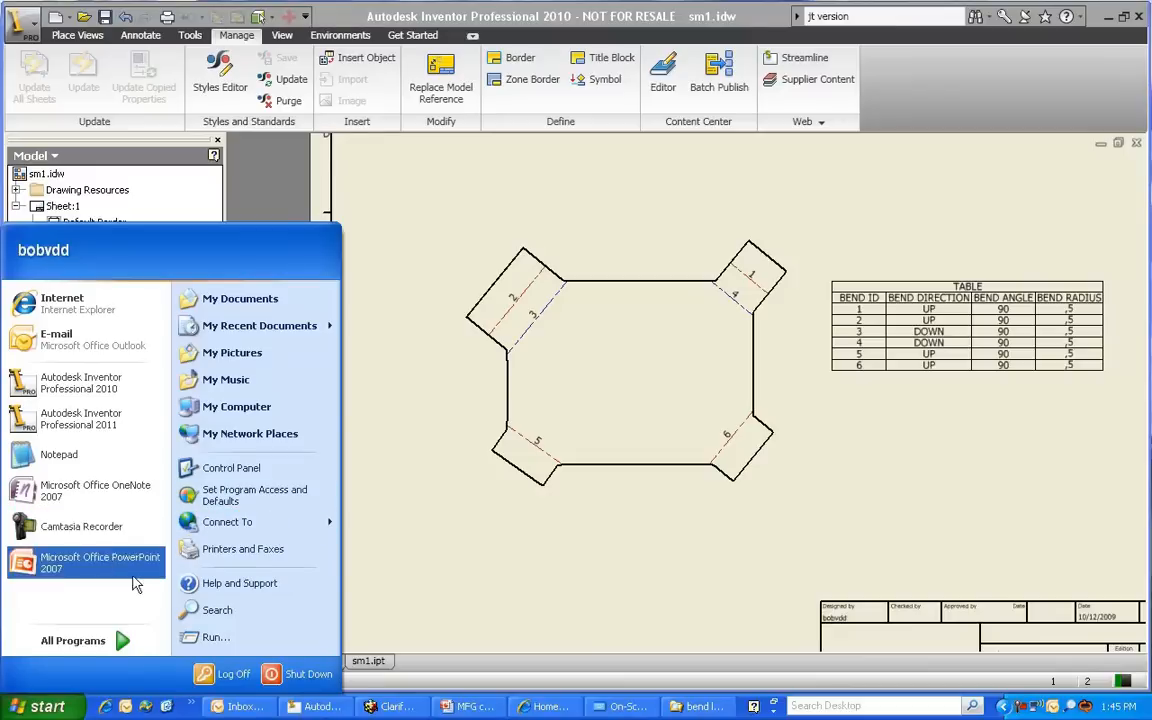
pyautogui.moveTo(120, 642)
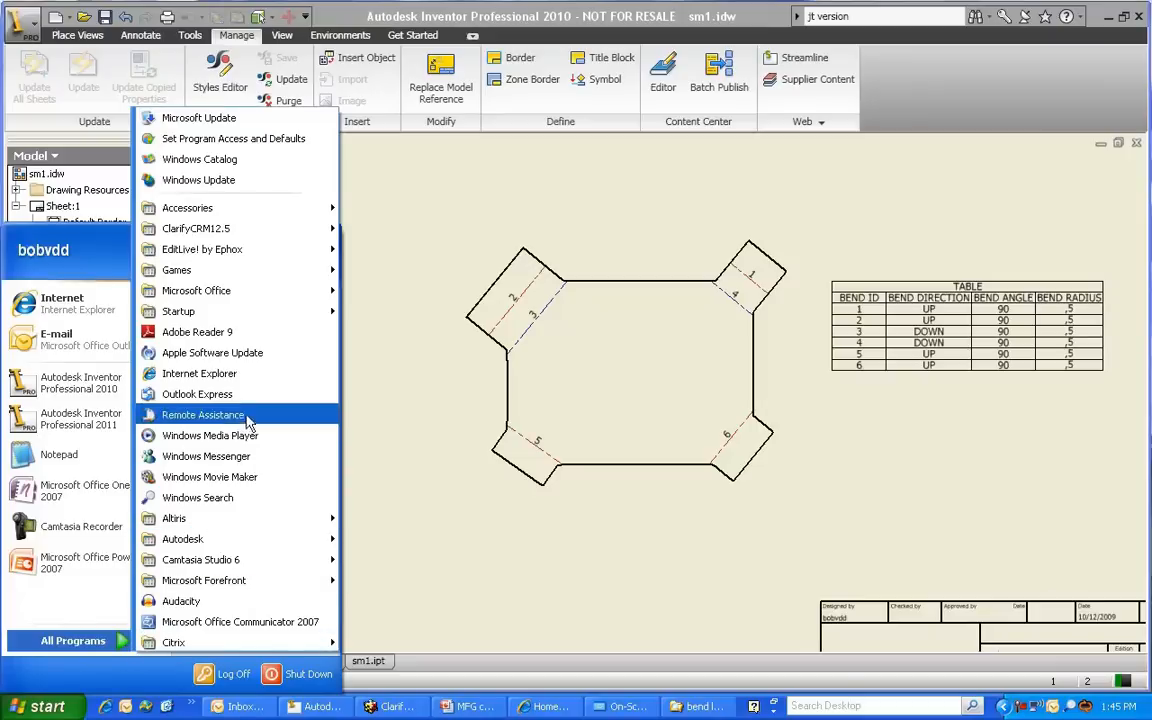
pyautogui.moveTo(265, 539)
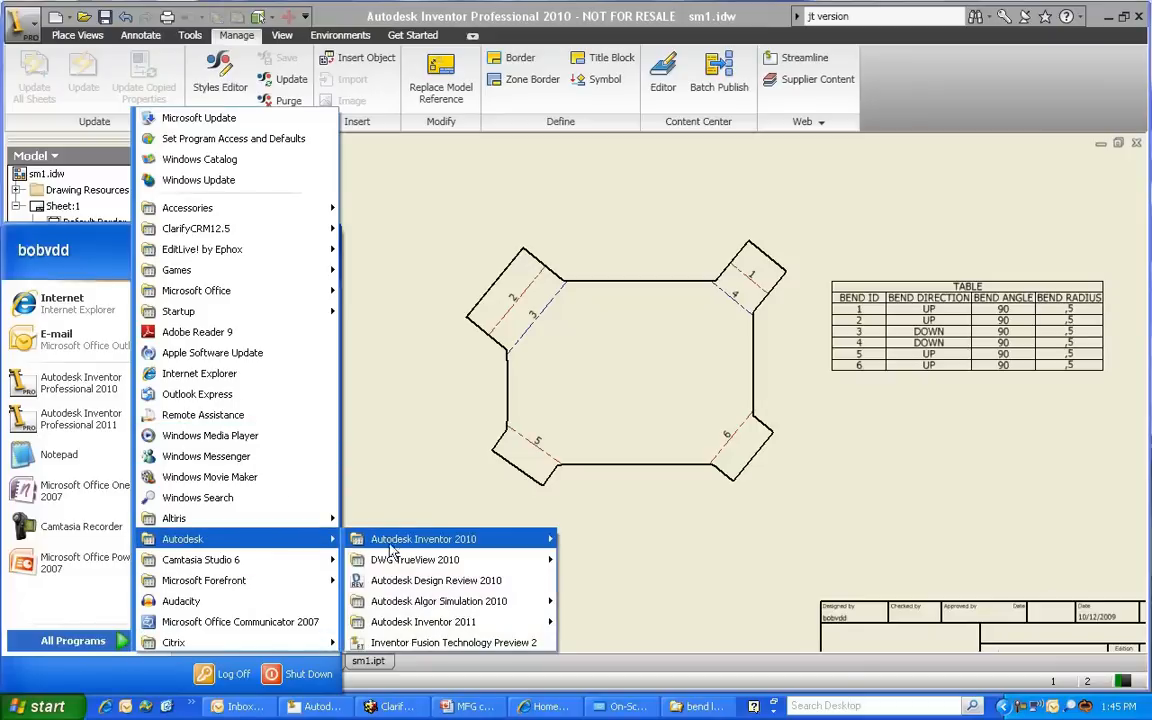
pyautogui.click(468, 581)
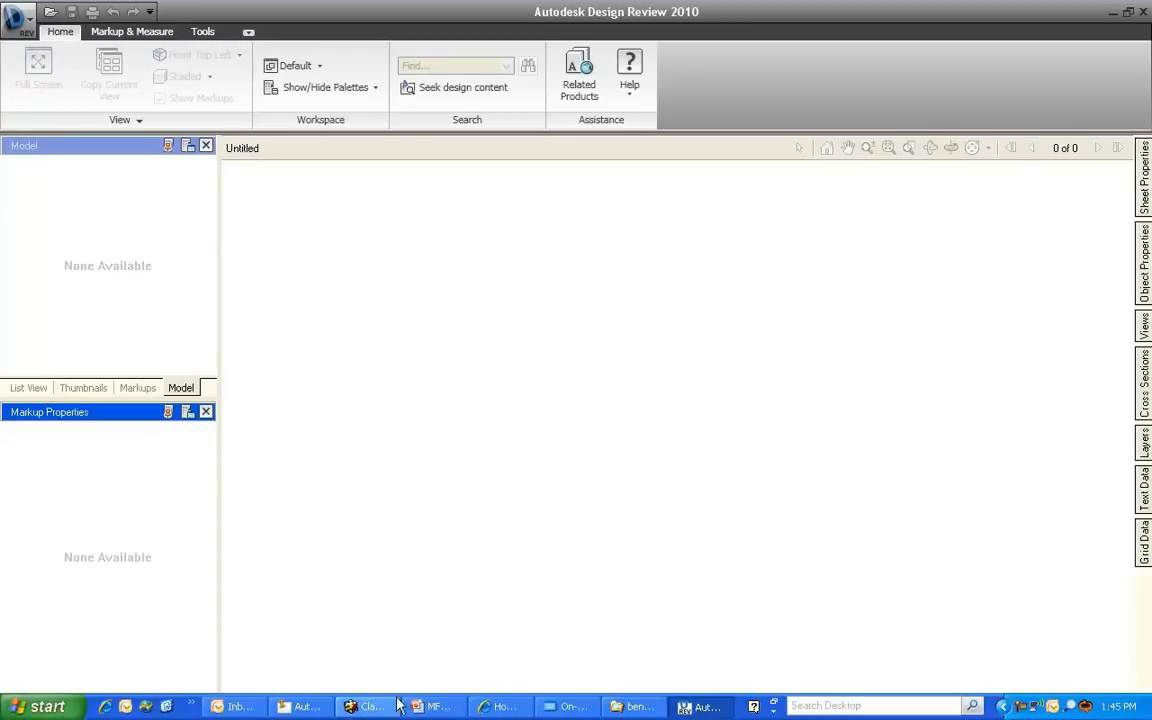
pyautogui.click(636, 706)
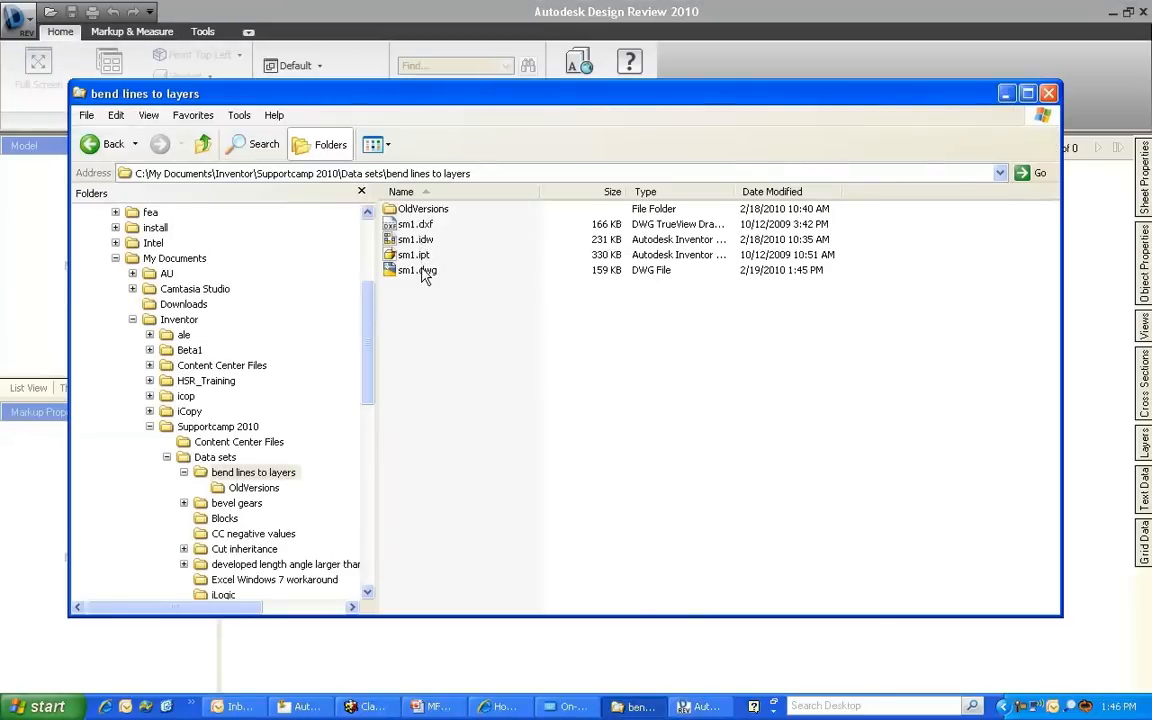
pyautogui.moveTo(424, 276); pyautogui.dragTo(763, 637)
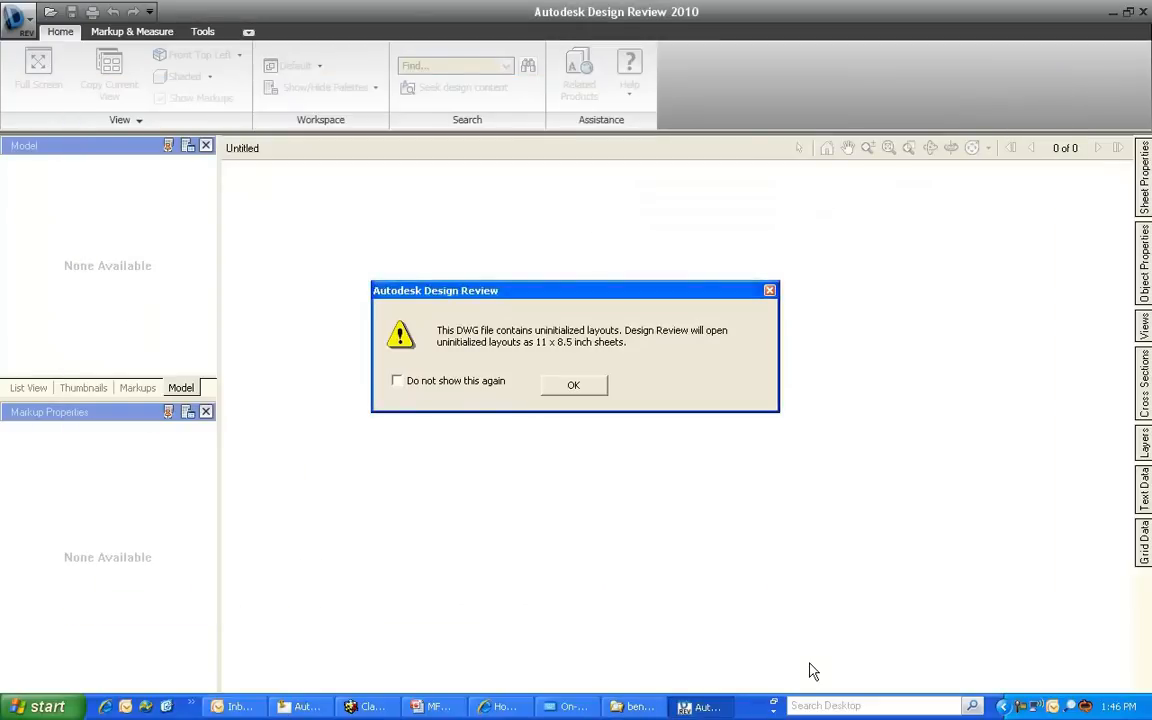
pyautogui.click(585, 385)
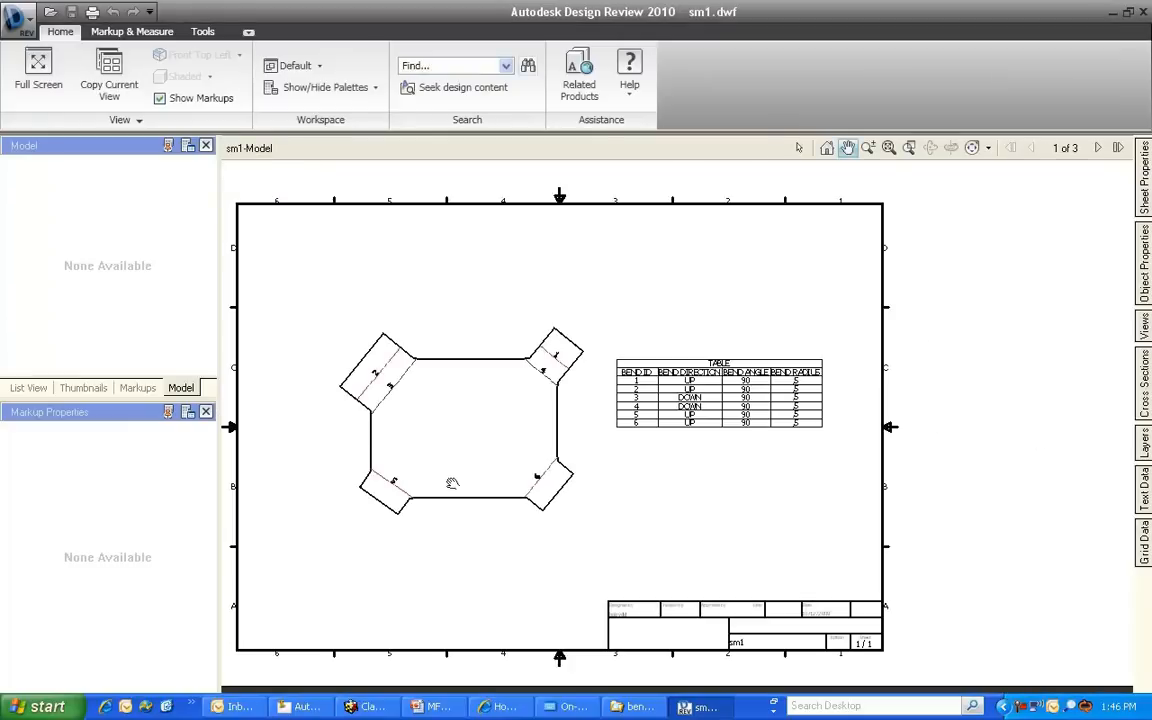
# Step: Check the bend line layers by switching BENDSUP and BENDSDOWN off and back on in the flat pattern drawing
pyautogui.scroll(3, 453, 480)
pyautogui.click(1144, 442)
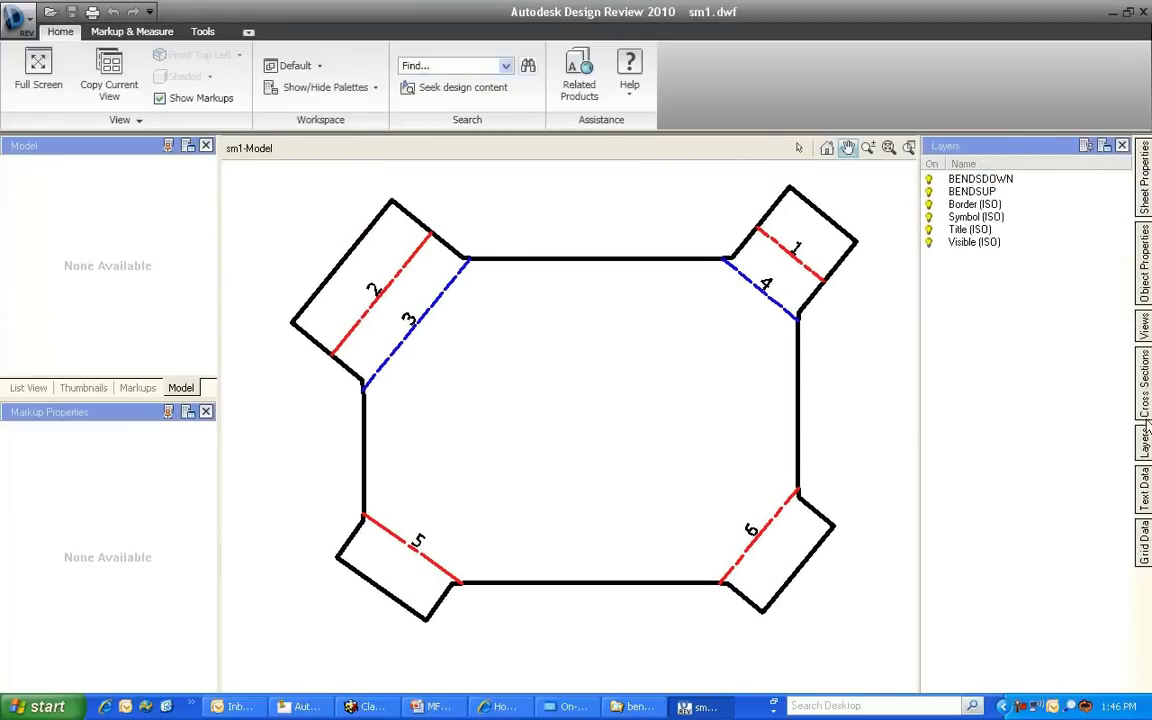
pyautogui.click(929, 192)
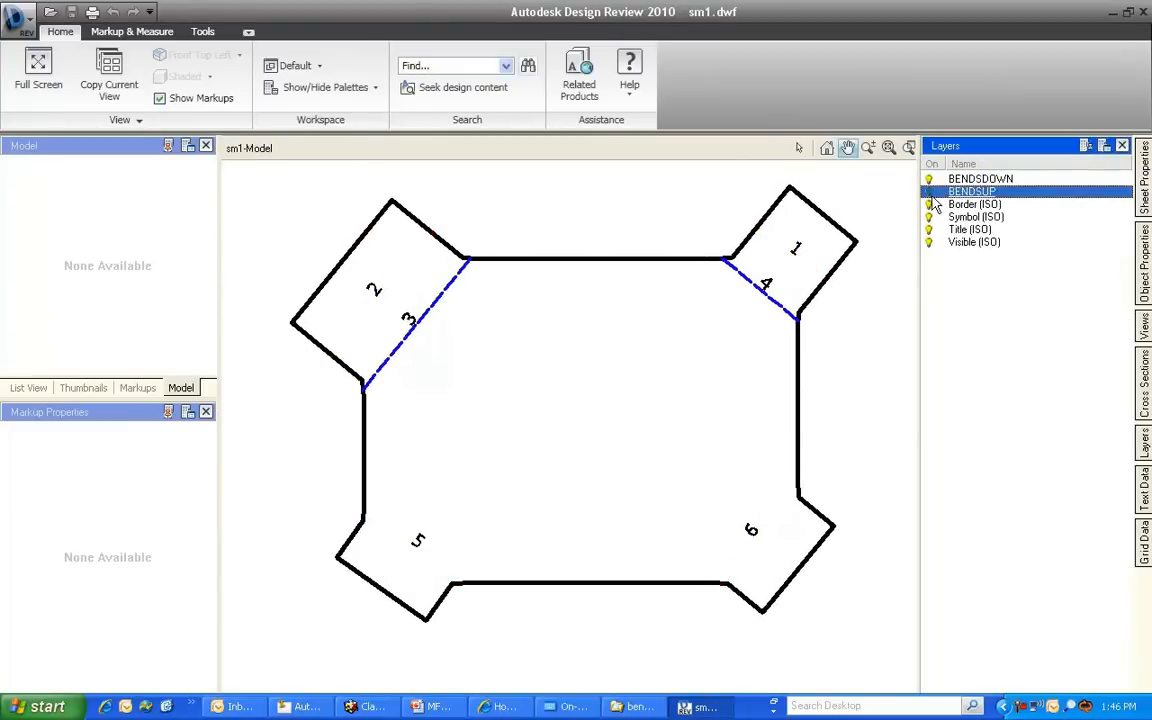
pyautogui.click(929, 192)
pyautogui.click(930, 180)
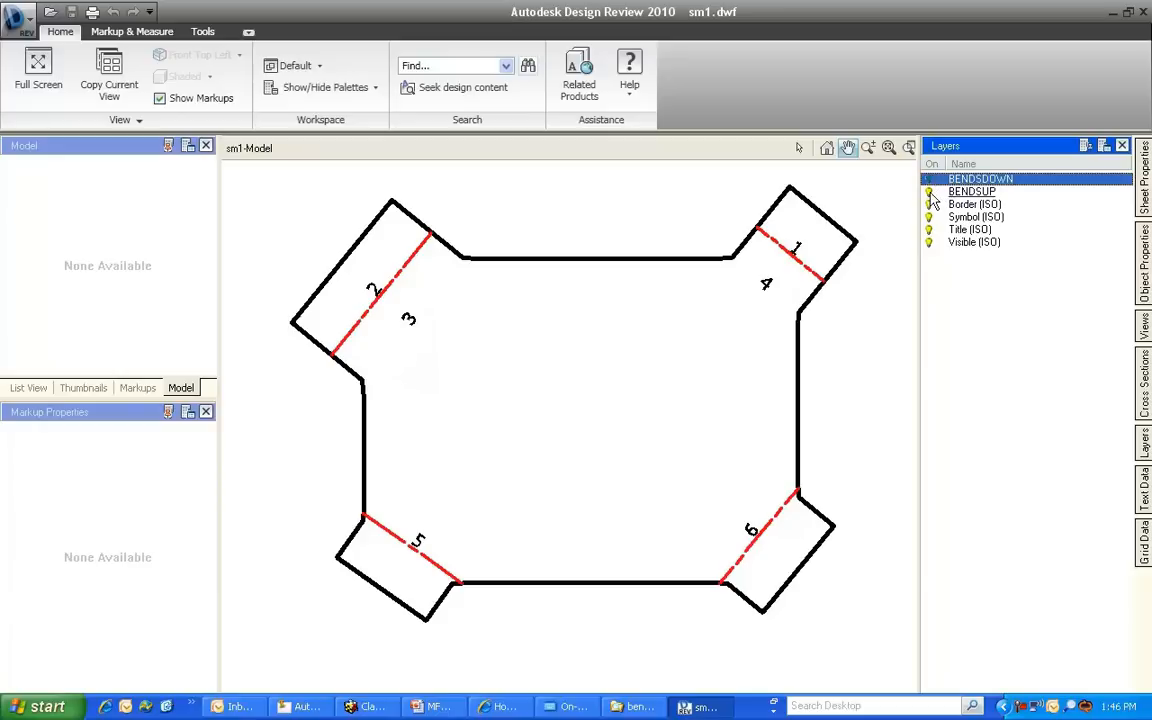
pyautogui.click(929, 192)
pyautogui.click(929, 179)
pyautogui.click(929, 192)
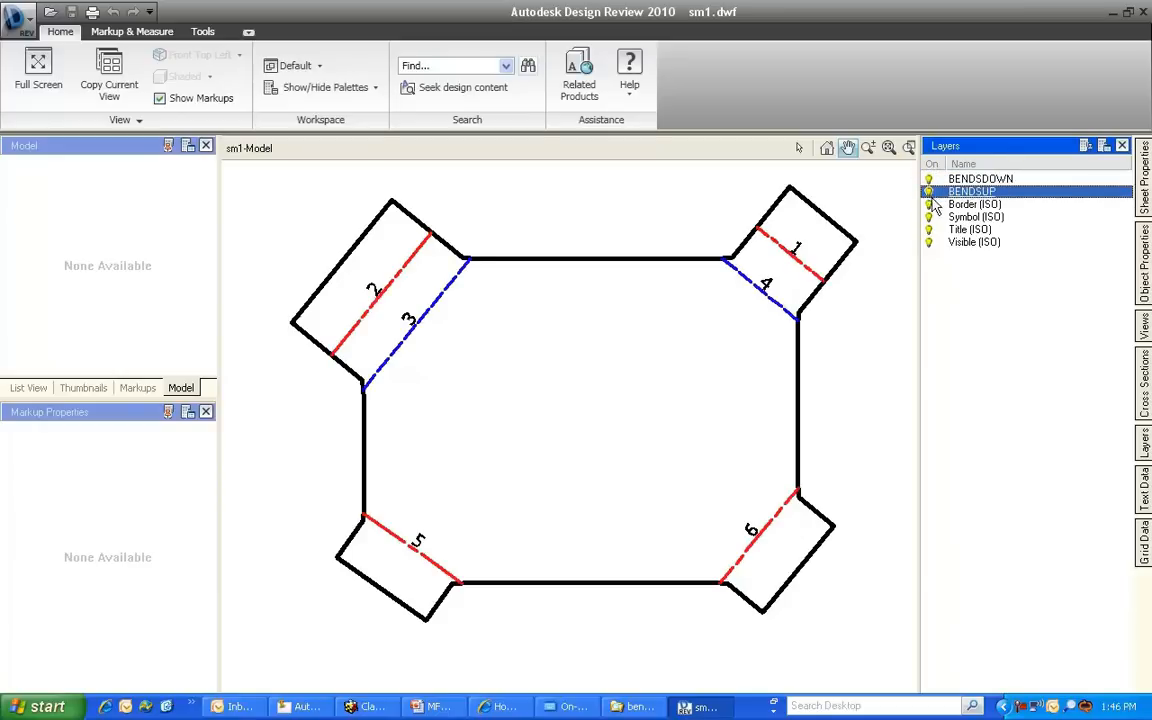